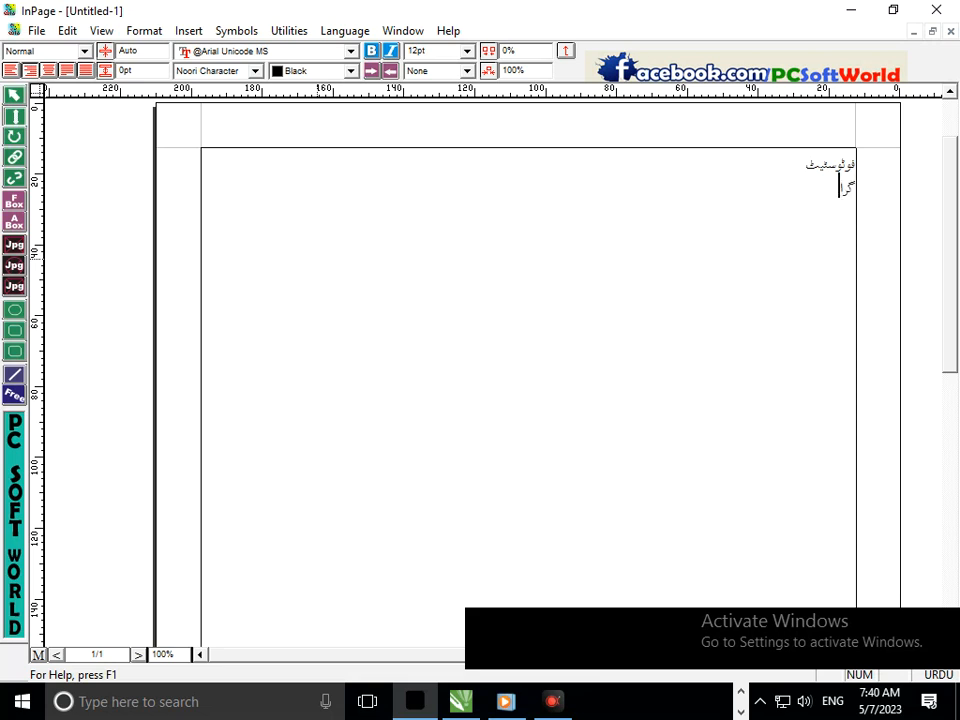
Complete the second text line as گرافک ڈیزائنگ below فوٹوسٹیٹ and copy the page's text frame.
text(ک ڈیزائنگ)
right_click(440, 350)
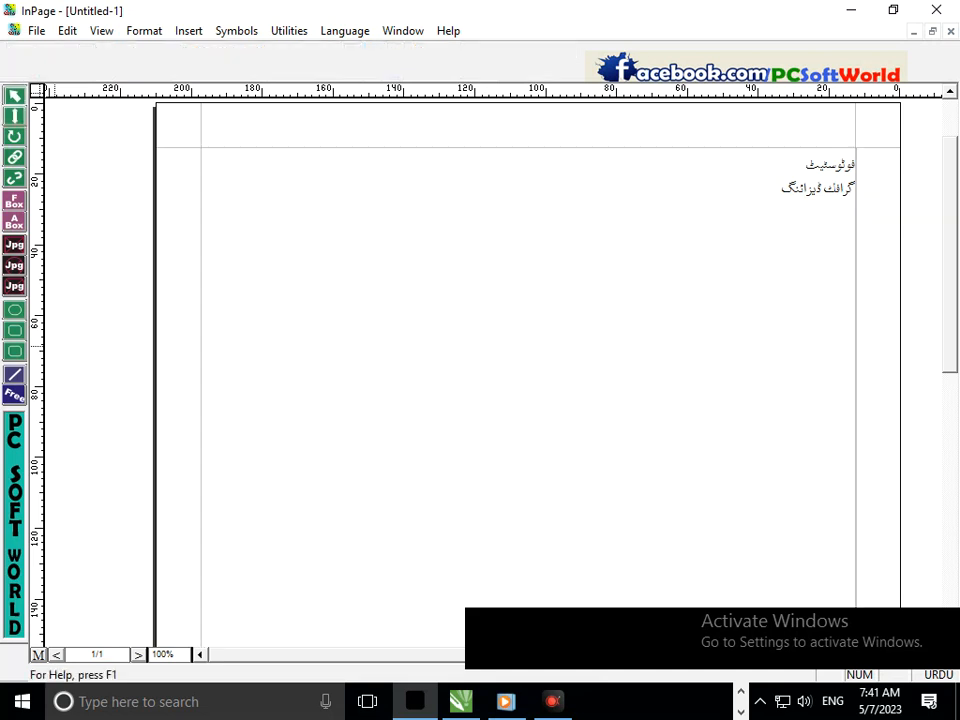
click(474, 431)
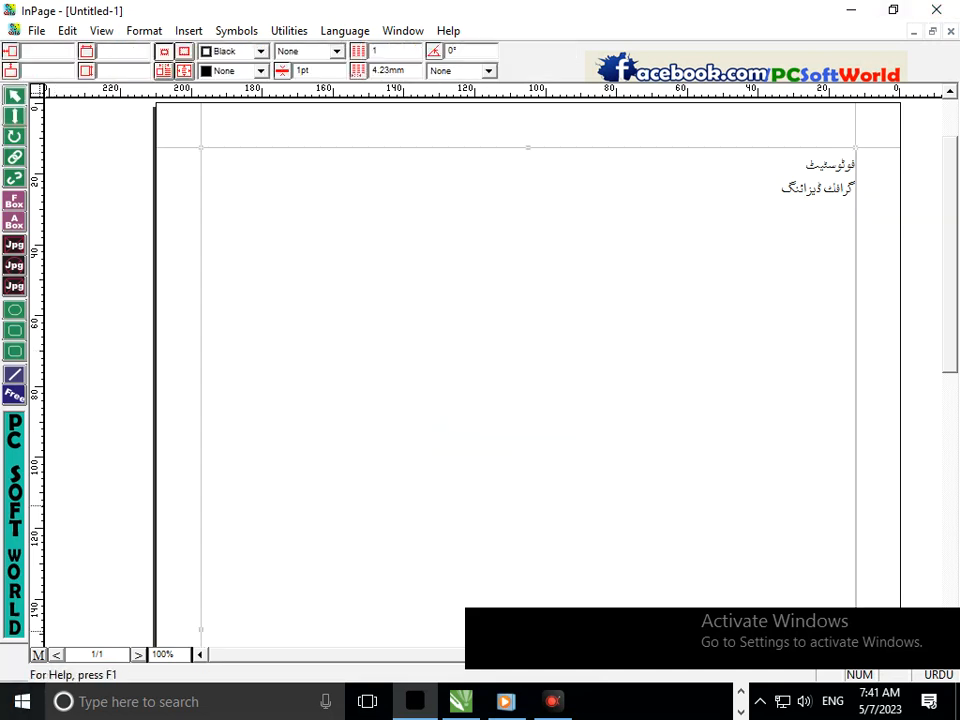
Switch to CorelDRAW, paste the copied Urdu text and scale it to about 5.5 inches wide near the top of the page.
click(851, 10)
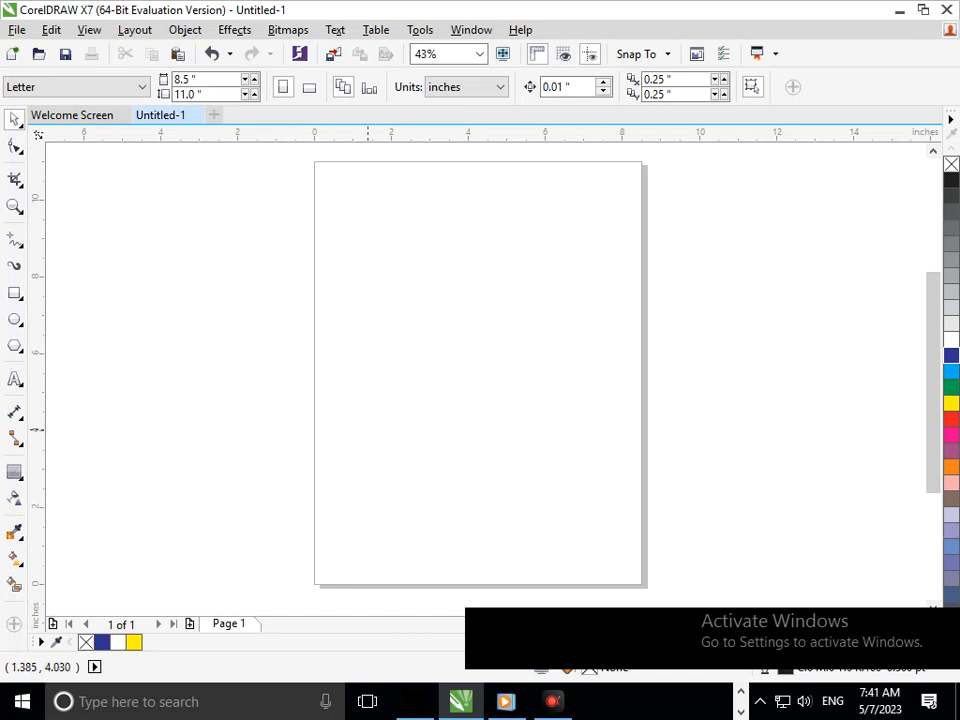
key(ctrl+v)
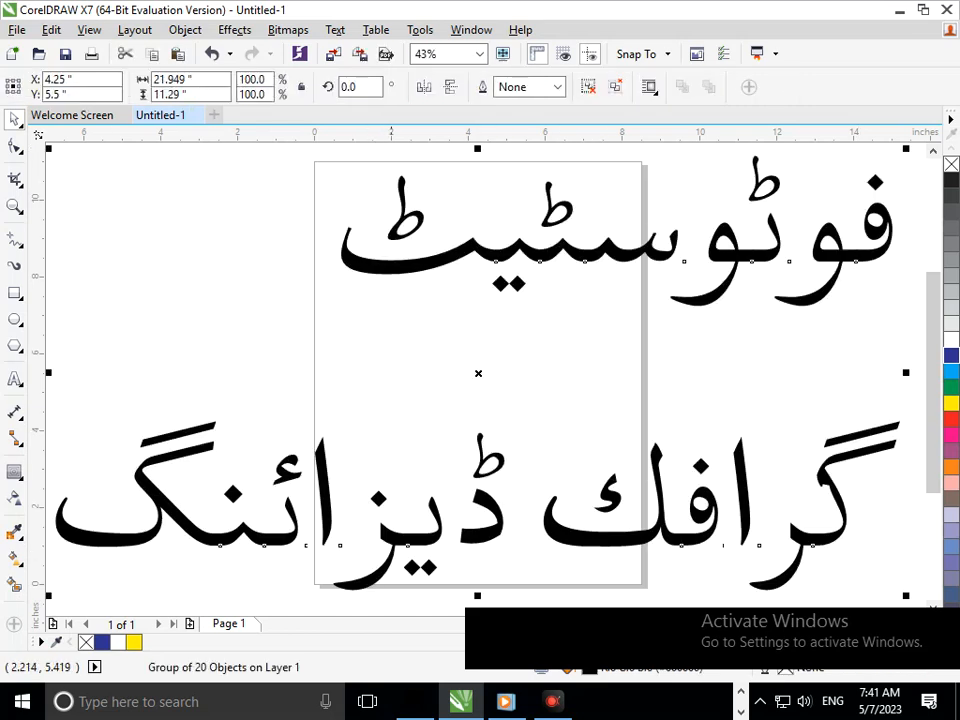
scroll(484, 392, down, 2)
drag(288, 487, 433, 437)
click(471, 521)
drag(489, 397, 482, 347)
click(425, 325)
scroll(522, 314, up, 3)
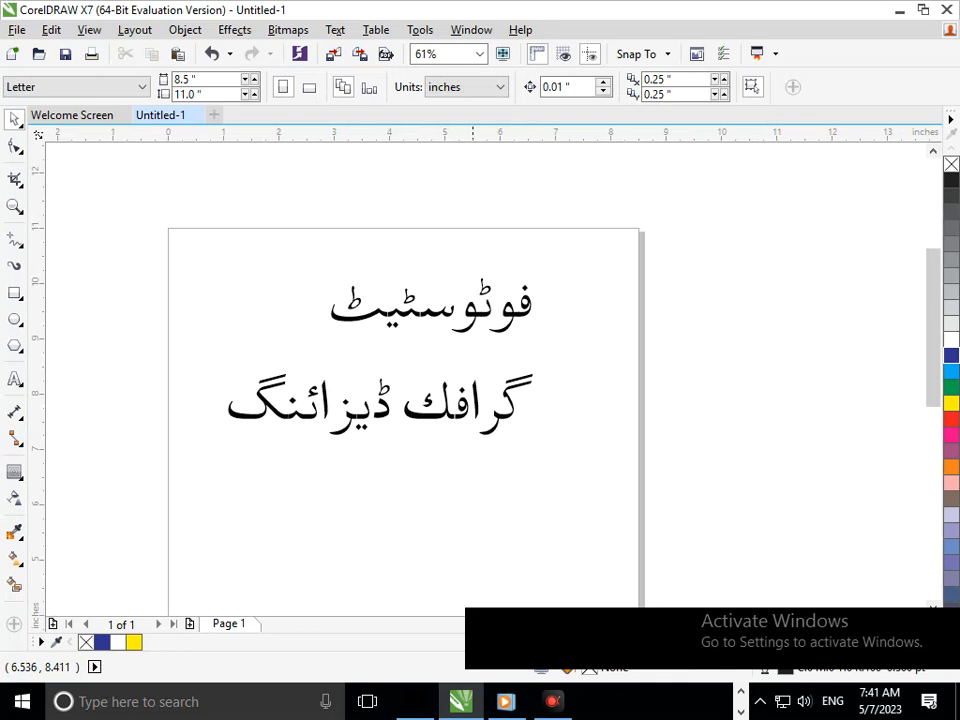
Ungroup the pasted text and move the word فوٹوسٹیٹ up so it sits roughly centred above the second line.
click(452, 418)
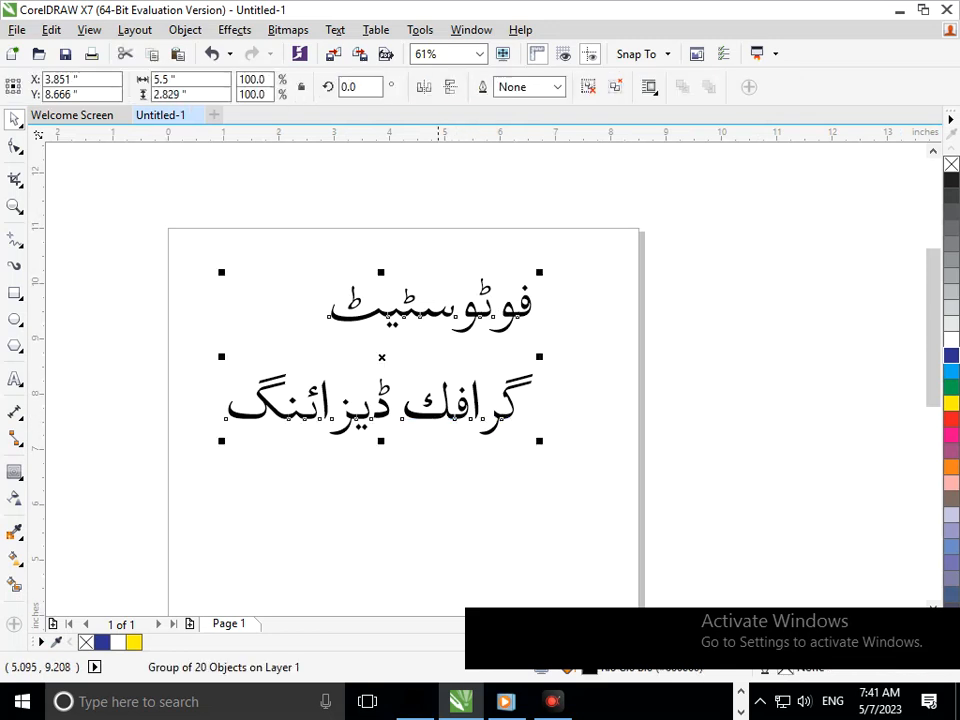
click(588, 87)
click(434, 193)
drag(290, 246, 603, 372)
drag(504, 328, 461, 308)
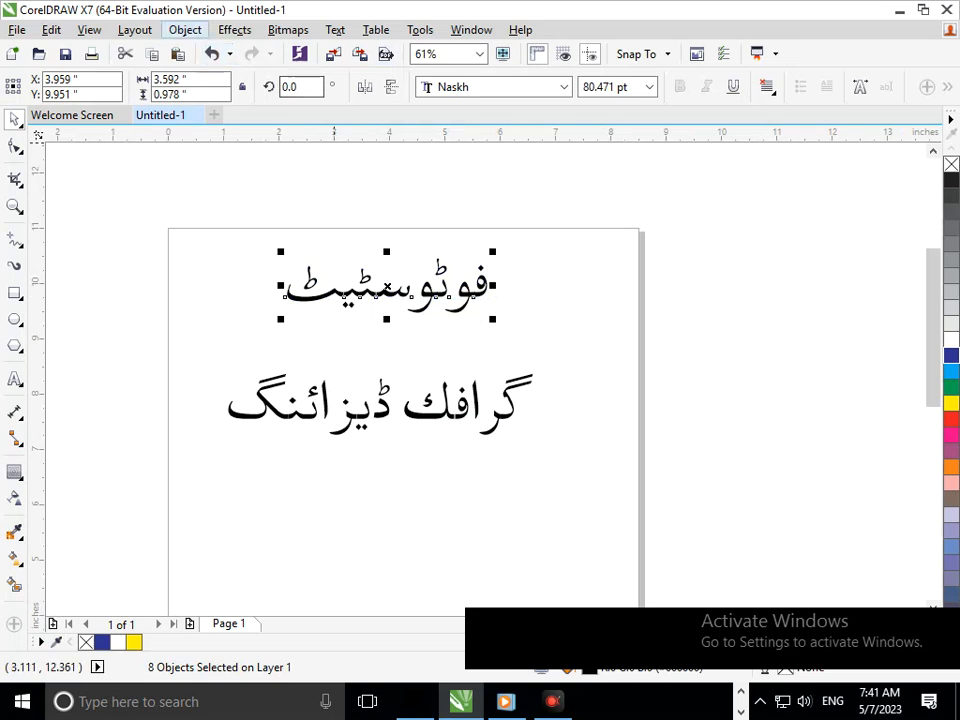
Convert the letters of فوٹوسٹیٹ to curves and combine them into a single curve object.
click(185, 30)
click(239, 419)
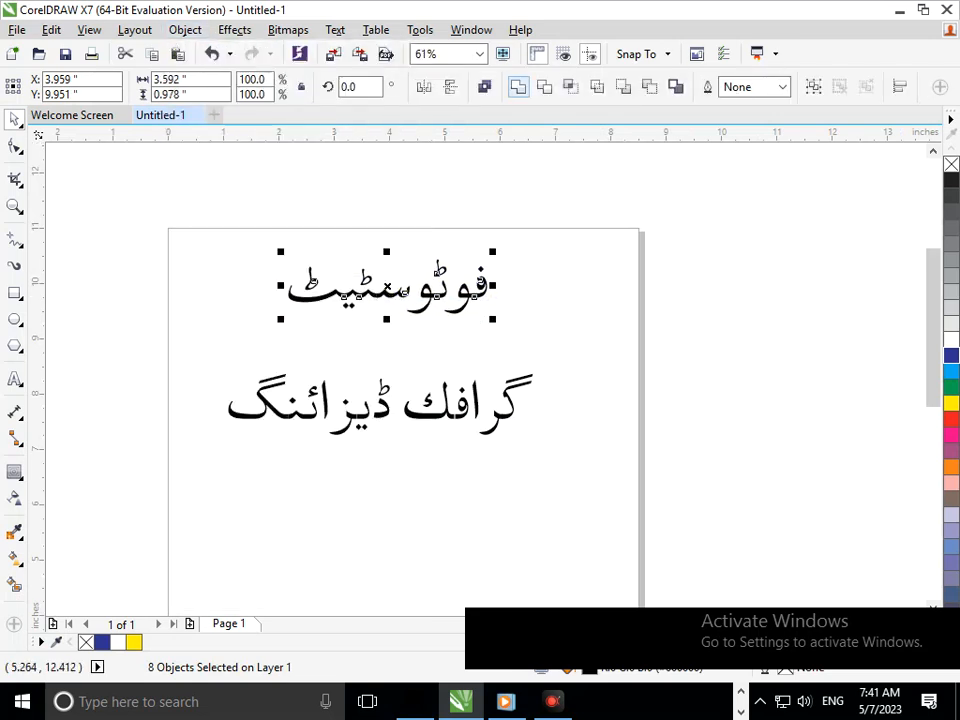
click(514, 246)
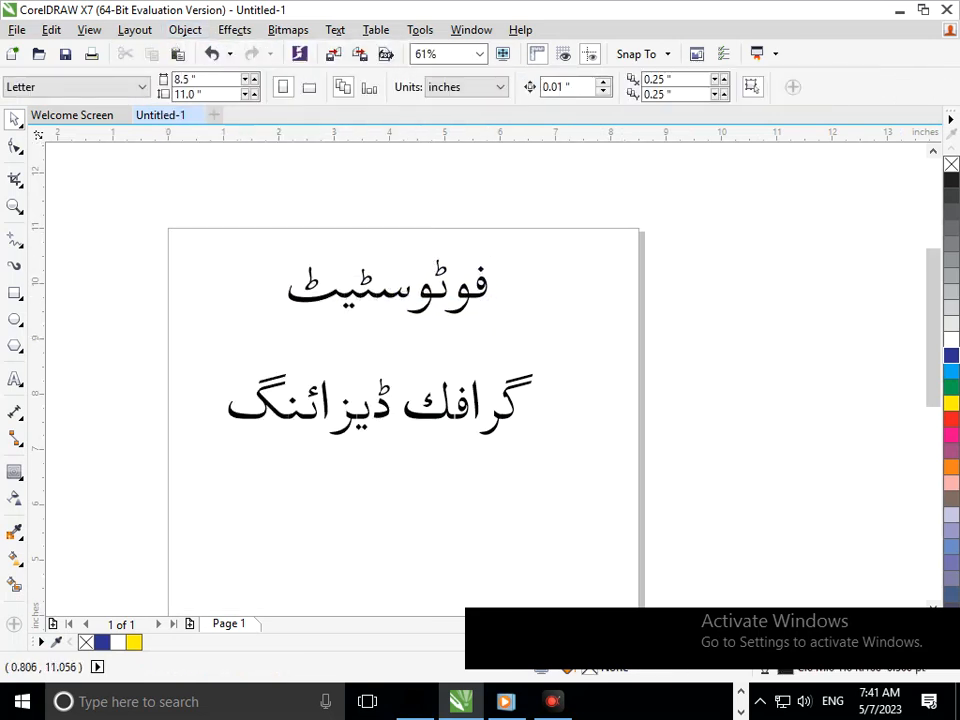
key(F2)
drag(171, 207, 602, 384)
key(F2)
mouse_move(221, 249)
mouse_down()
mouse_move(831, 495)
mouse_move(854, 488)
mouse_up()
key(F3)
drag(212, 276, 761, 388)
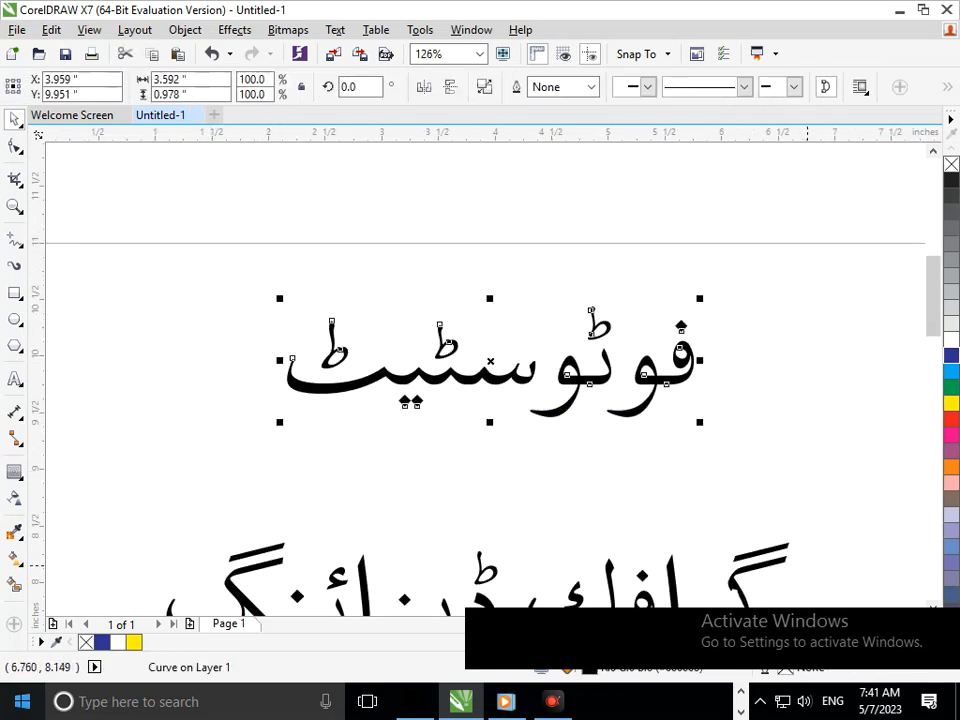
Add an outside contour to the word فوٹوسٹیٹ with the Contour tool and set it to 3 steps.
click(14, 471)
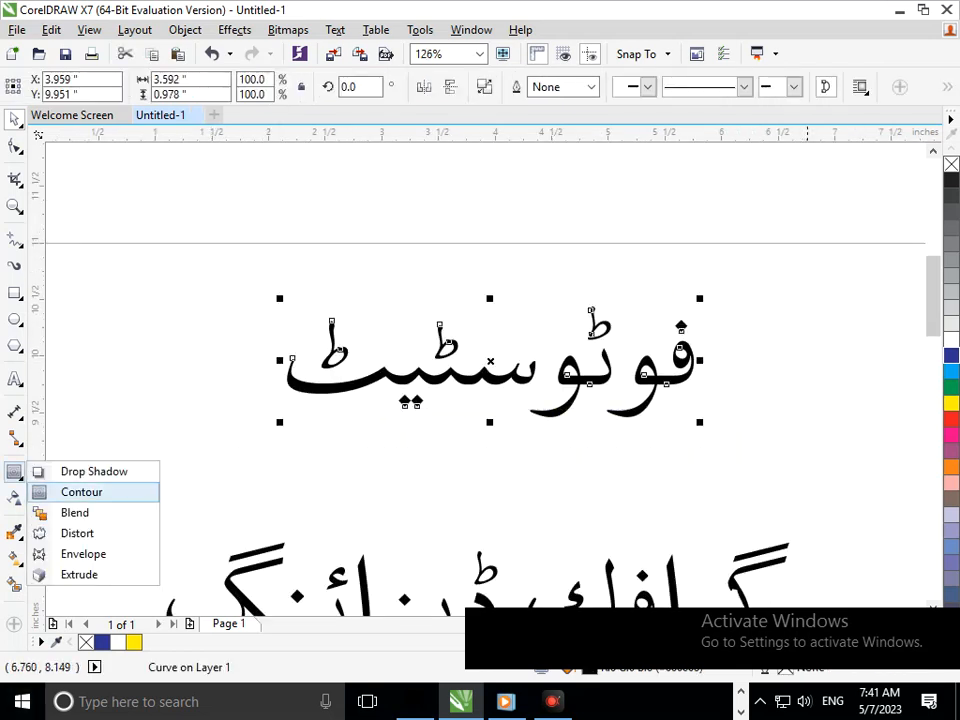
click(82, 491)
drag(446, 378, 490, 421)
click(524, 379)
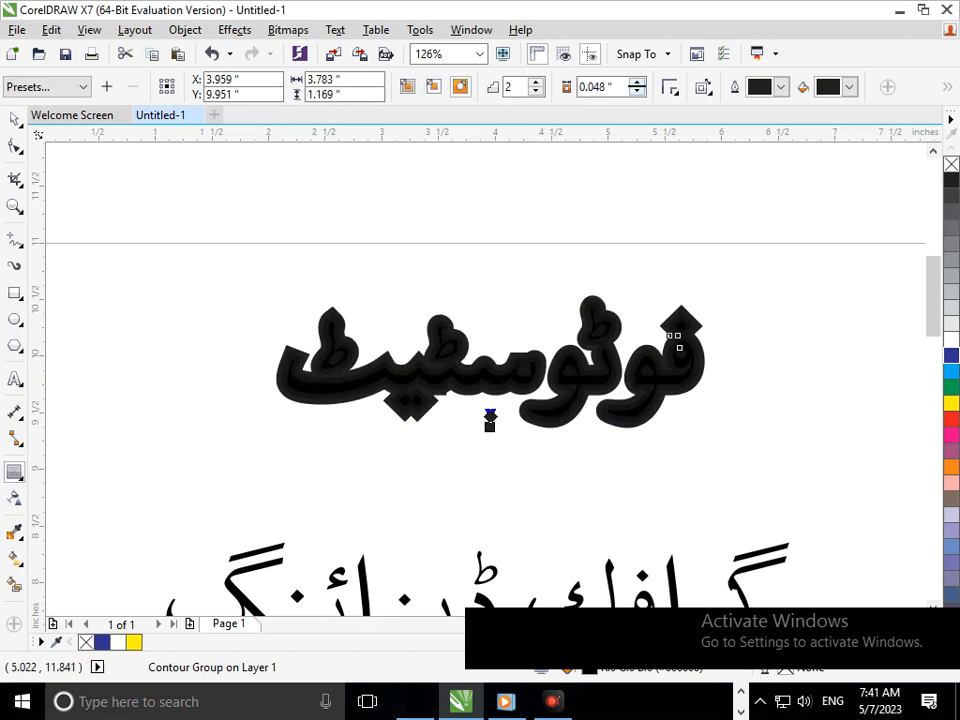
click(536, 82)
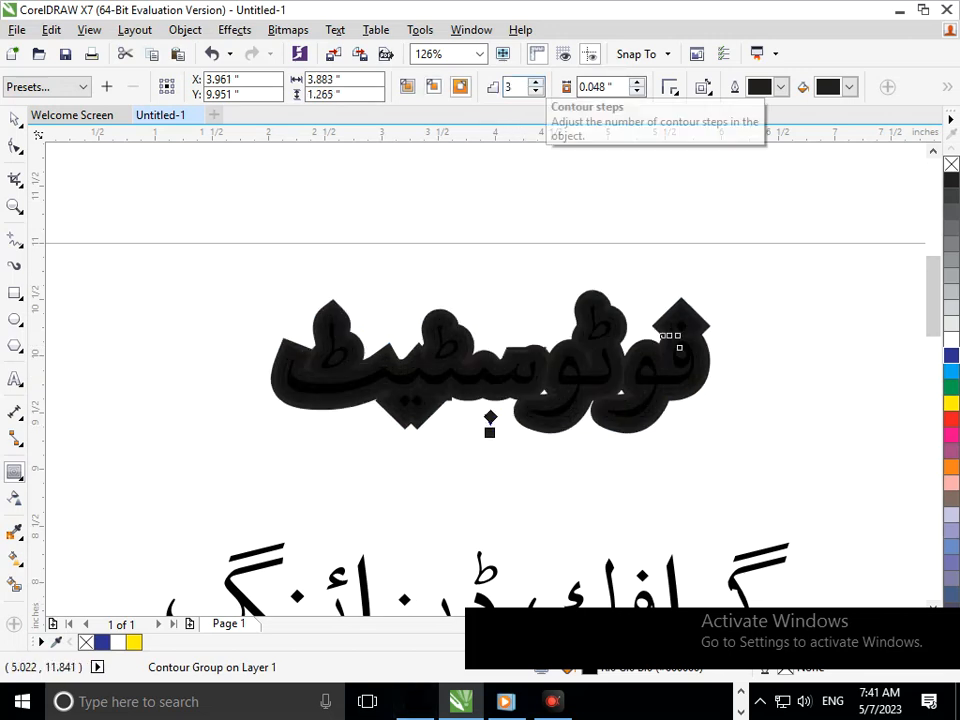
Adjust the contour offset of the upper word to 0.011 inches.
click(637, 82)
click(637, 82)
click(637, 82)
click(637, 82)
click(637, 82)
click(637, 91)
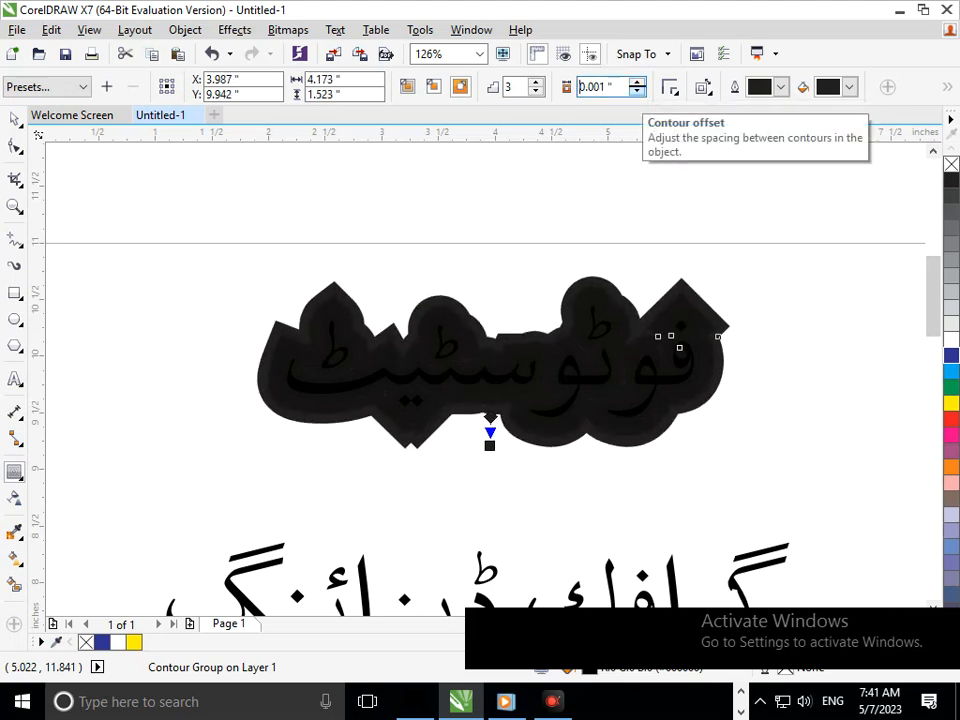
key(Return)
mouse_move(490, 416)
mouse_down()
mouse_move(489, 461)
mouse_move(490, 416)
mouse_up()
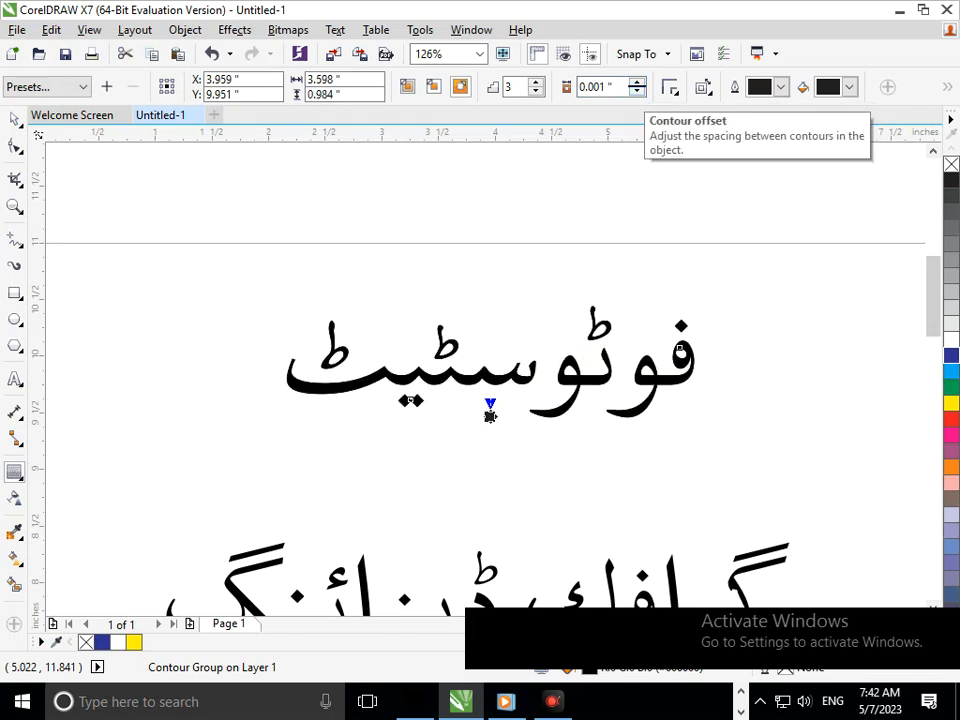
click(637, 82)
Give the contour a yellow outline colour and a green fill, and fill the word itself with dark blue.
click(781, 87)
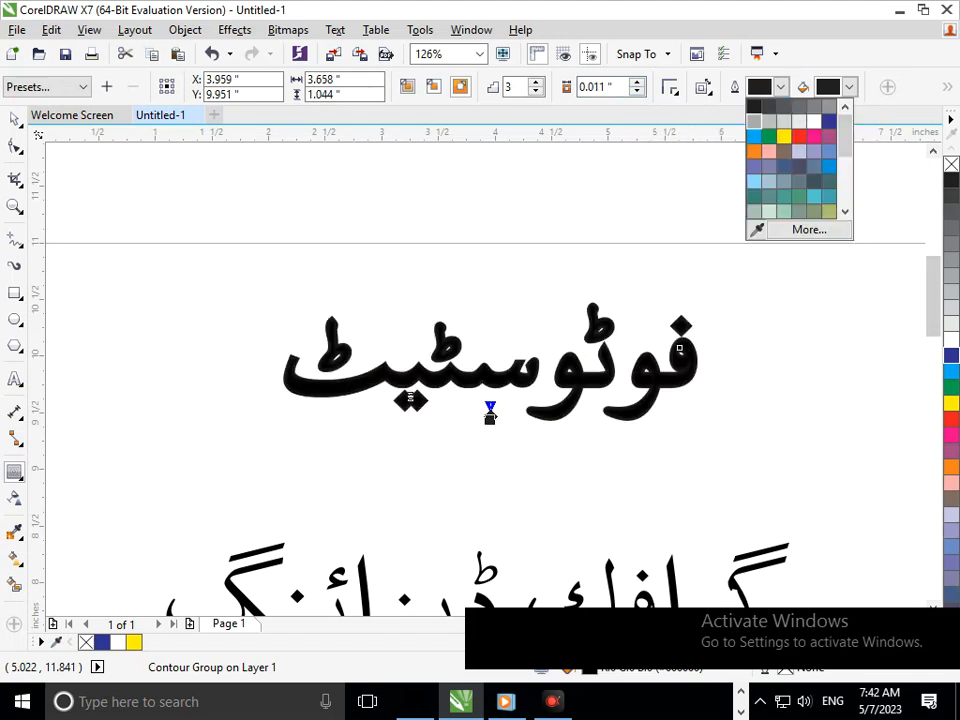
click(783, 136)
click(849, 87)
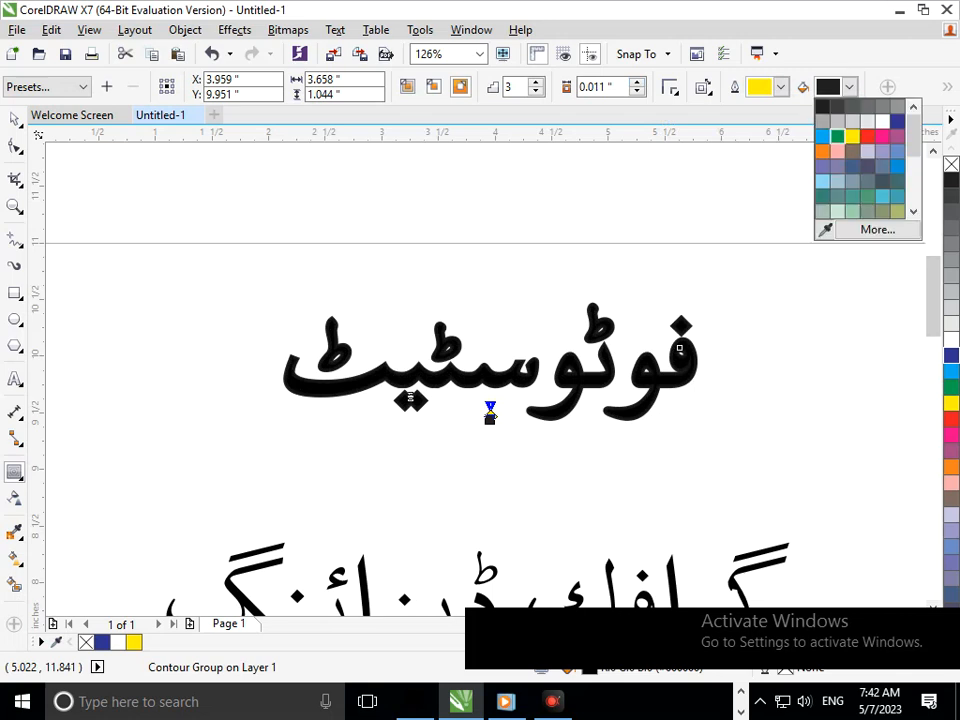
click(837, 136)
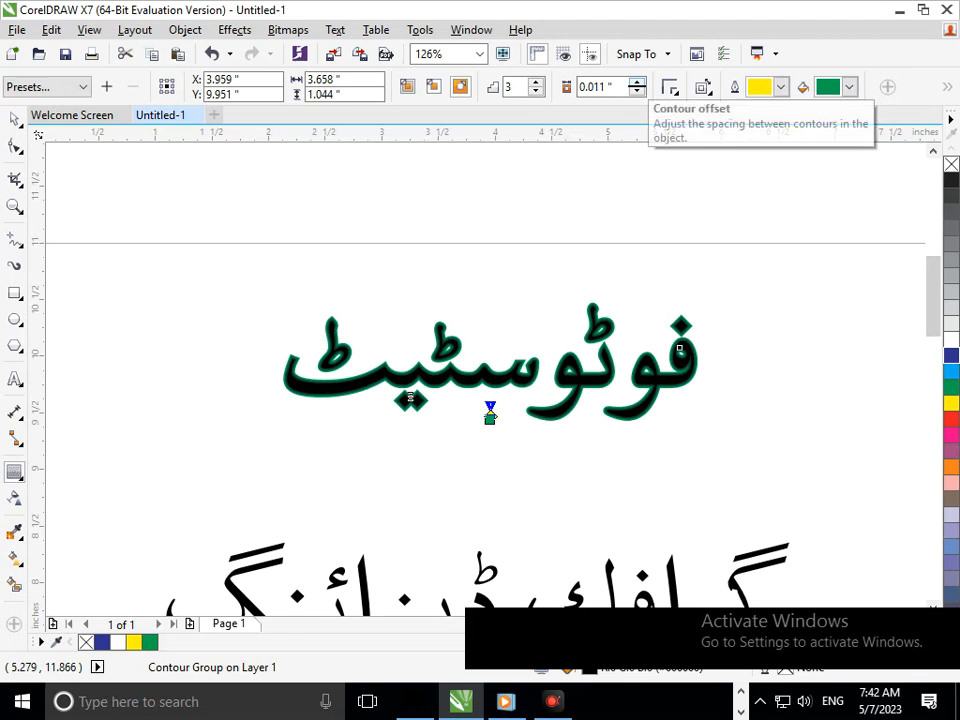
click(951, 356)
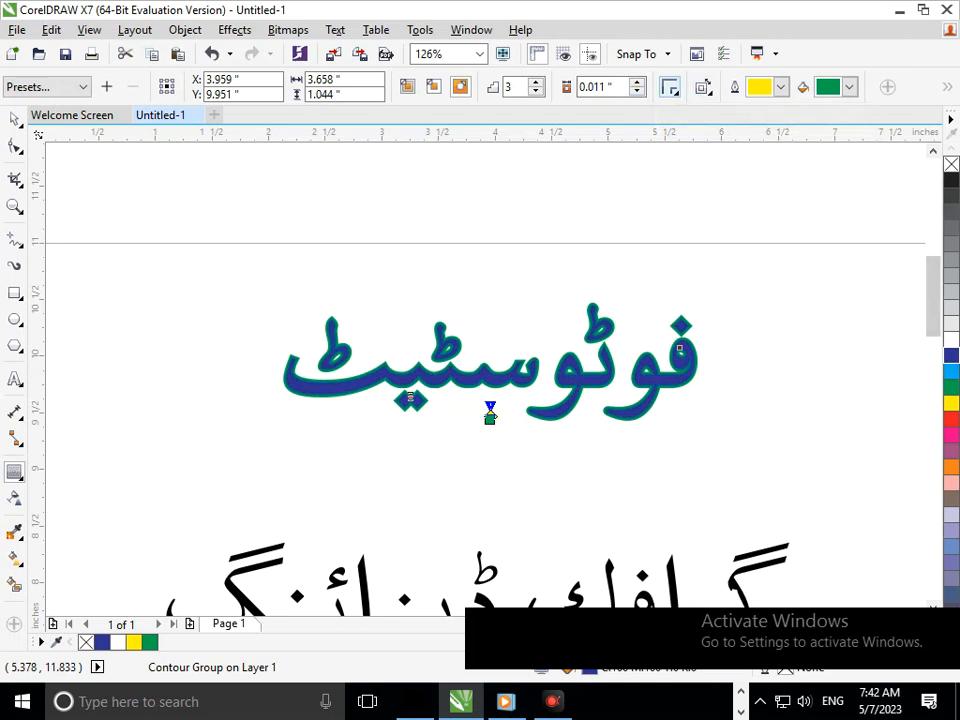
Check the contour bands around the letters up close and increase the contour offset to 0.031 inches.
drag(529, 329, 599, 396)
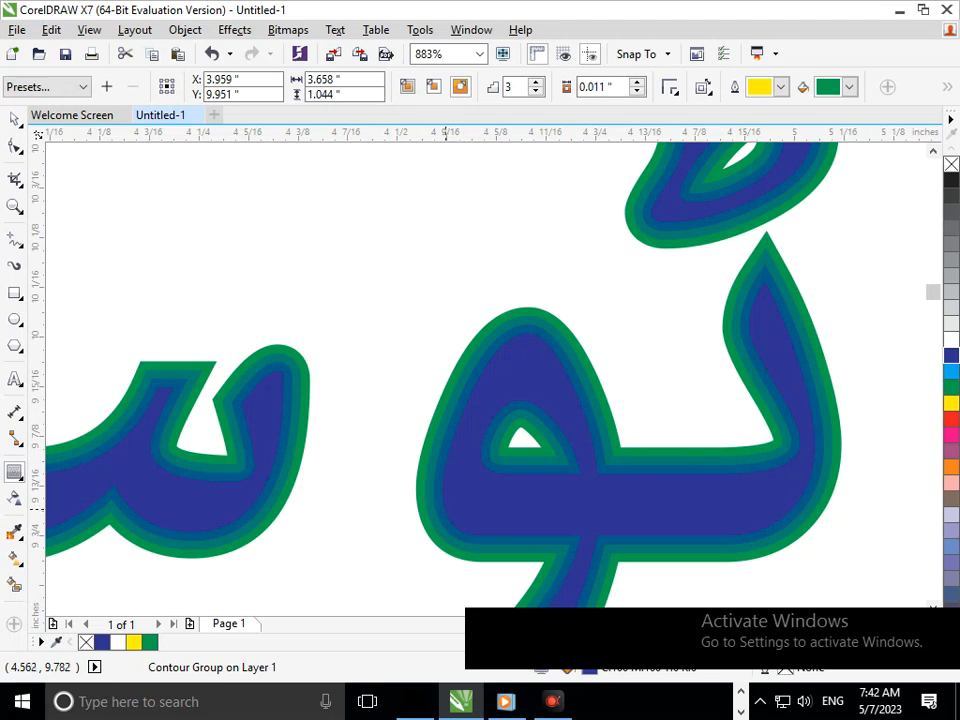
drag(411, 494, 440, 555)
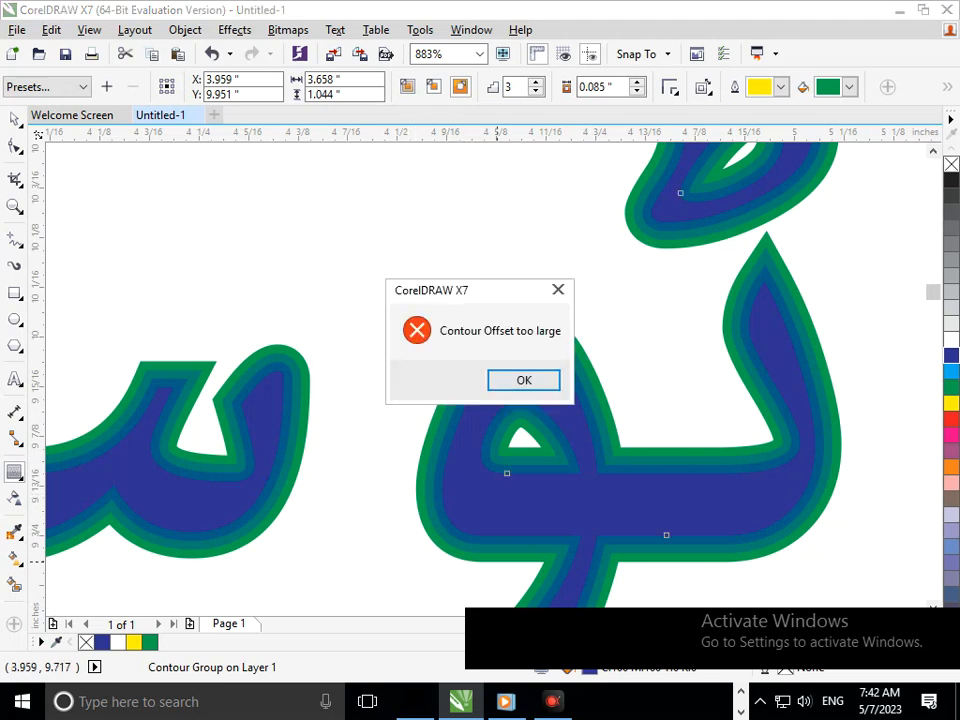
click(525, 386)
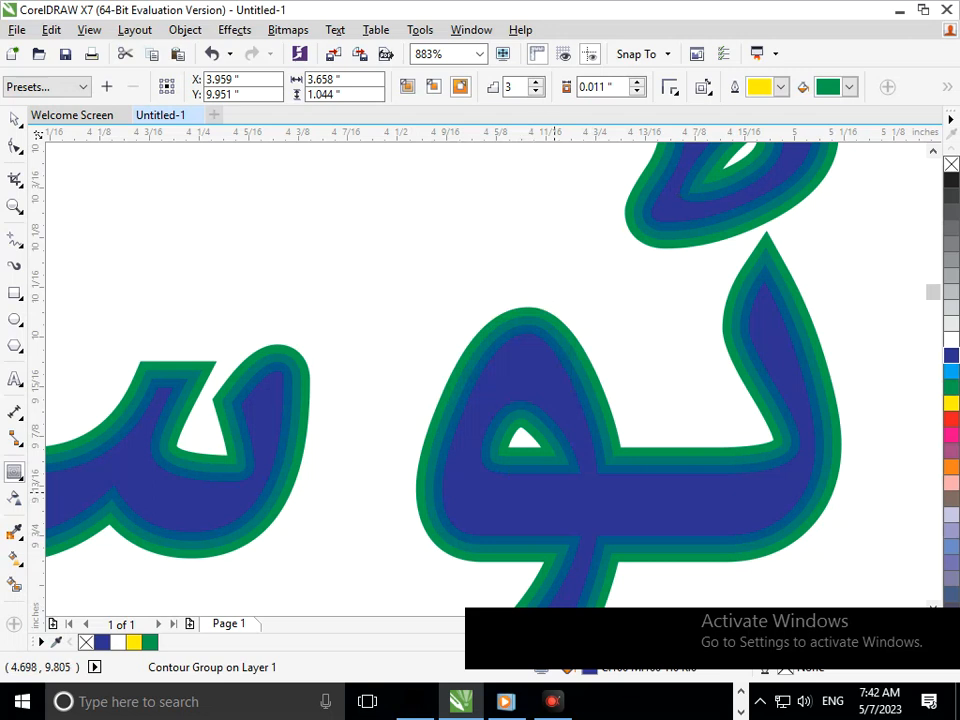
scroll(489, 413, down, 5)
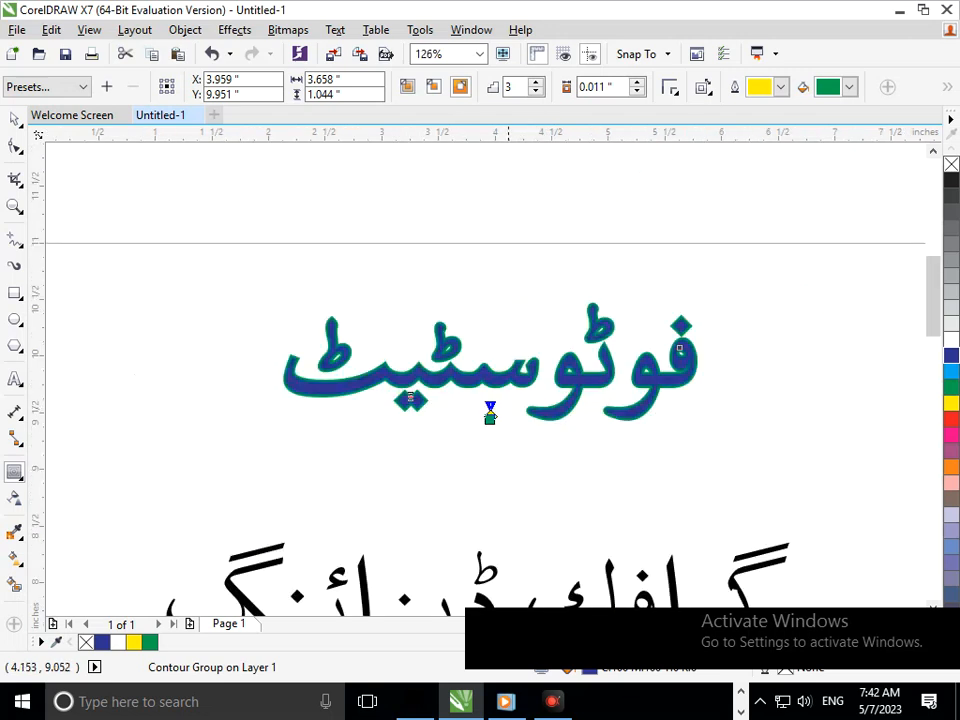
click(637, 82)
click(637, 82)
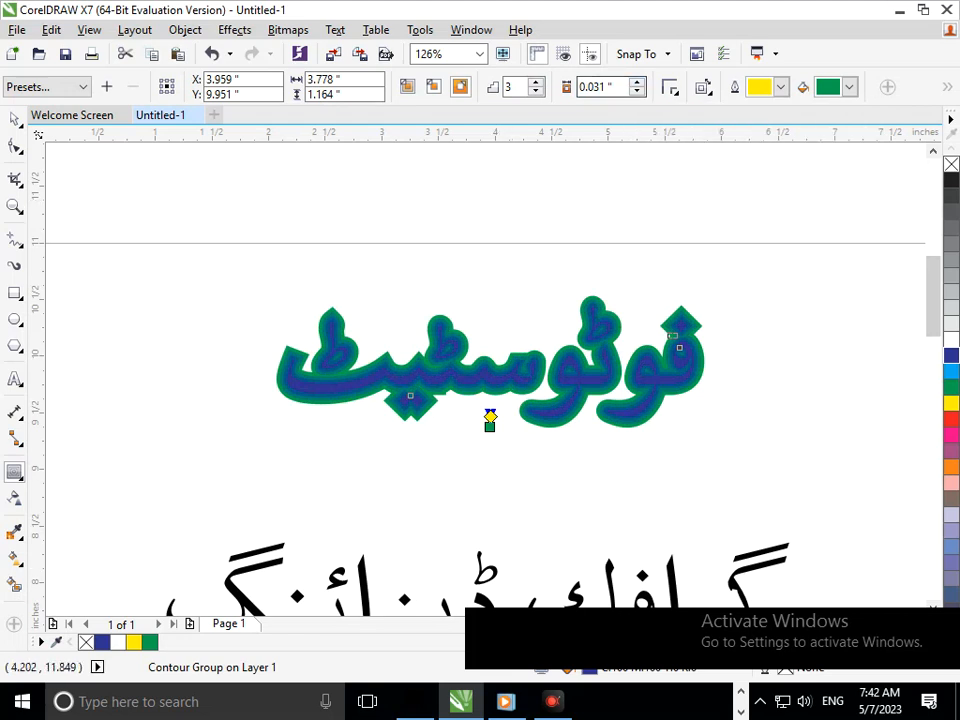
Break the contour group apart and try shifting the contour shapes away from the blue lettering, undoing each move.
click(185, 30)
click(262, 310)
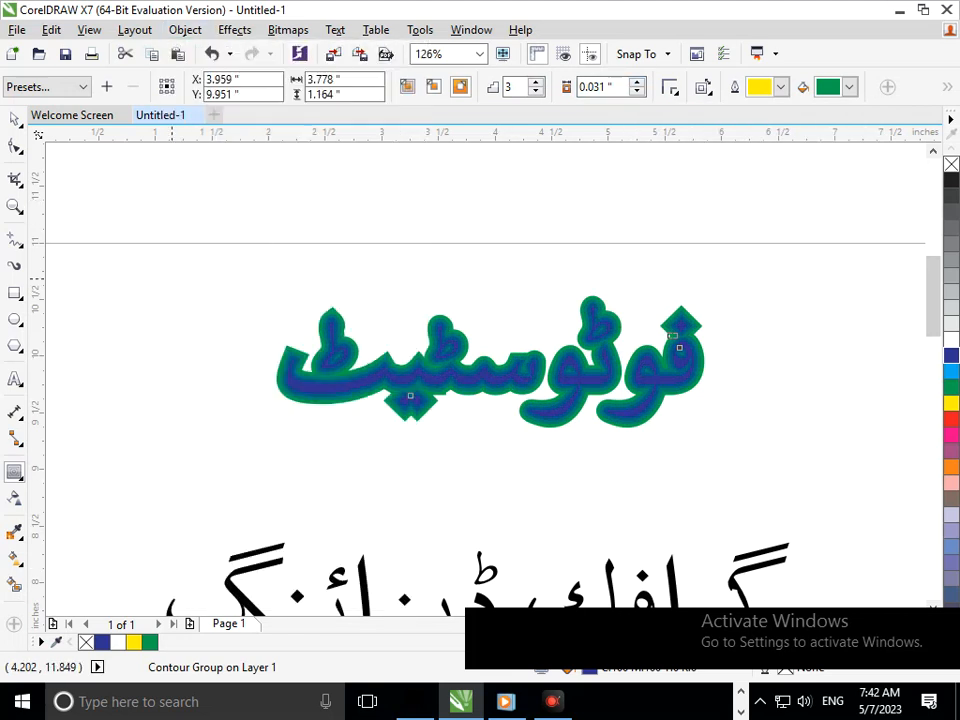
click(86, 224)
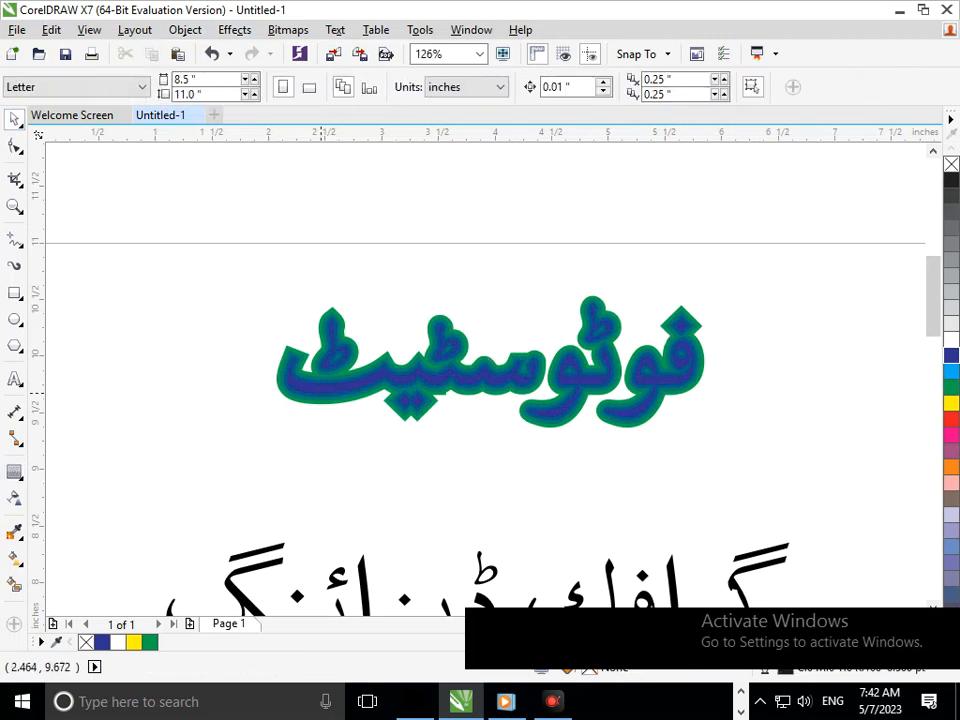
drag(320, 392, 269, 429)
key(ctrl+z)
click(289, 466)
key(F2)
drag(261, 356, 335, 424)
click(456, 401)
drag(456, 401, 376, 447)
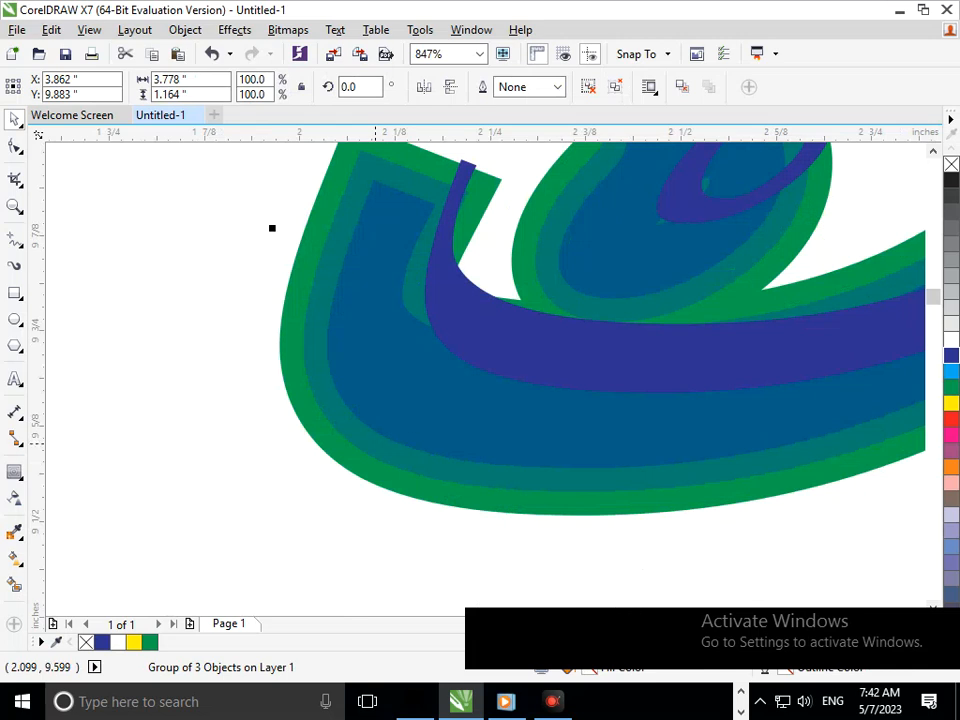
key(ctrl+z)
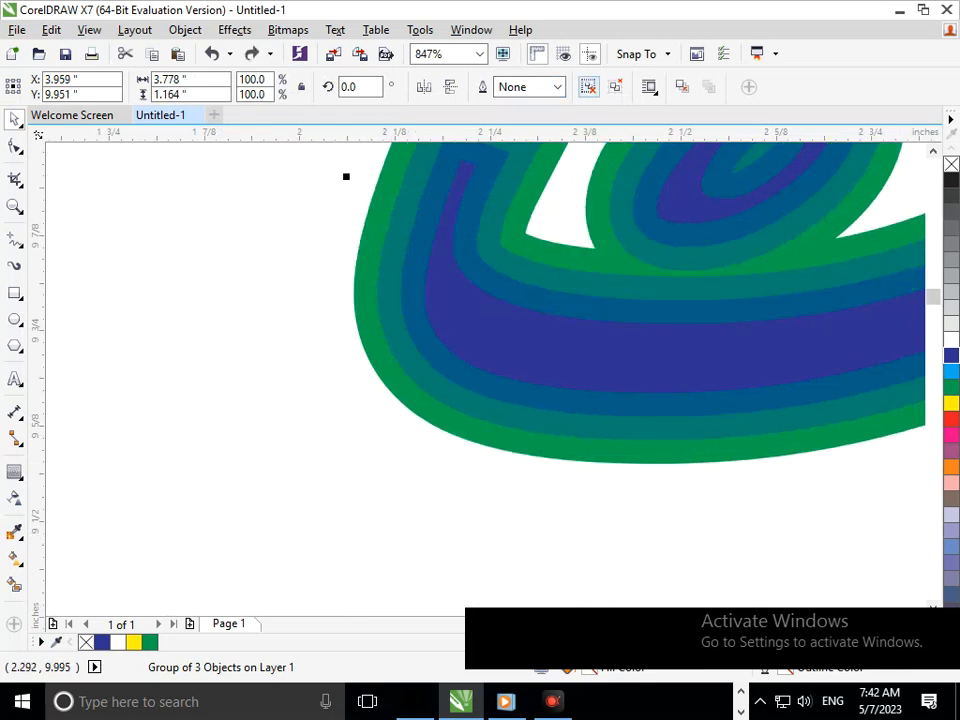
Try ungrouping the separated contour shapes, and undo back to the intact contour group.
key(ctrl+u)
key(F3)
key(ctrl+z)
key(ctrl+z)
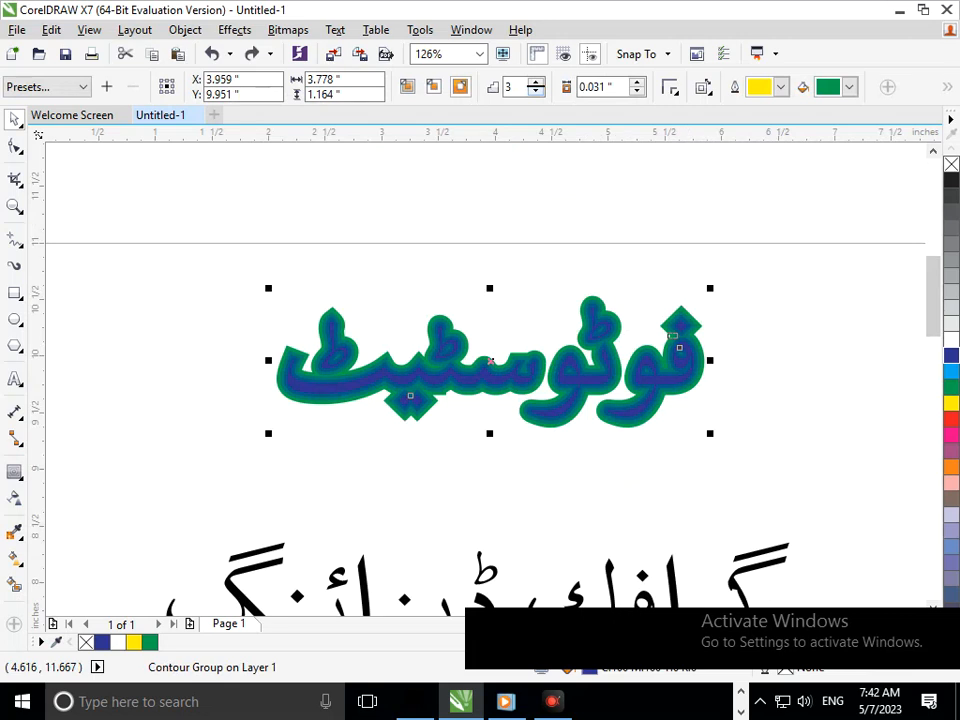
Reduce the contour on the upper word to 2 steps and set its offset to 0.041 inches.
click(536, 91)
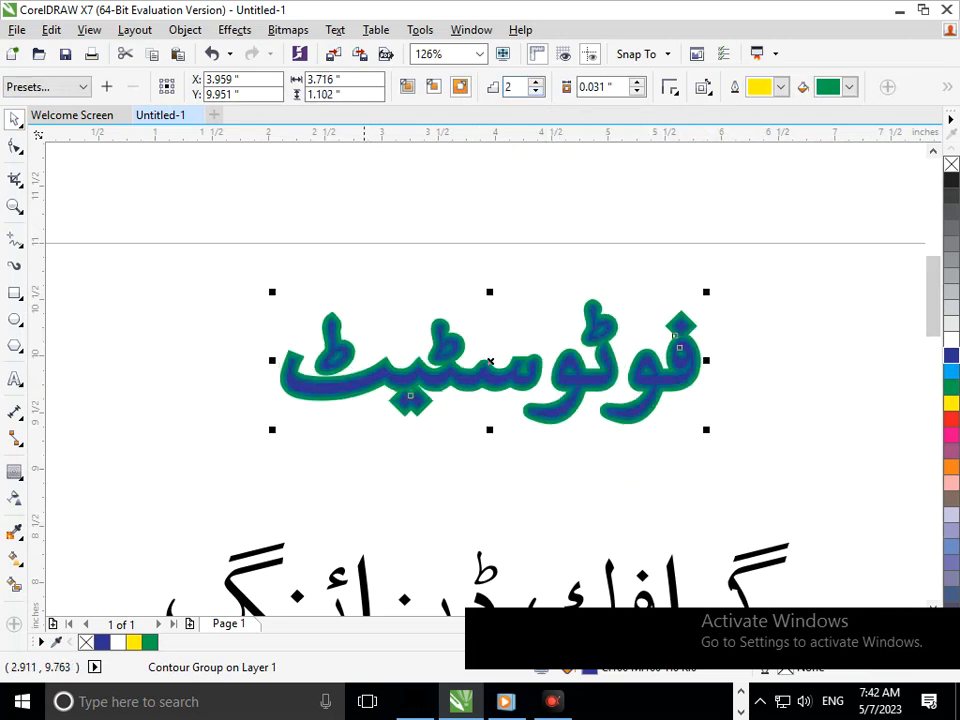
scroll(362, 378, up, 3)
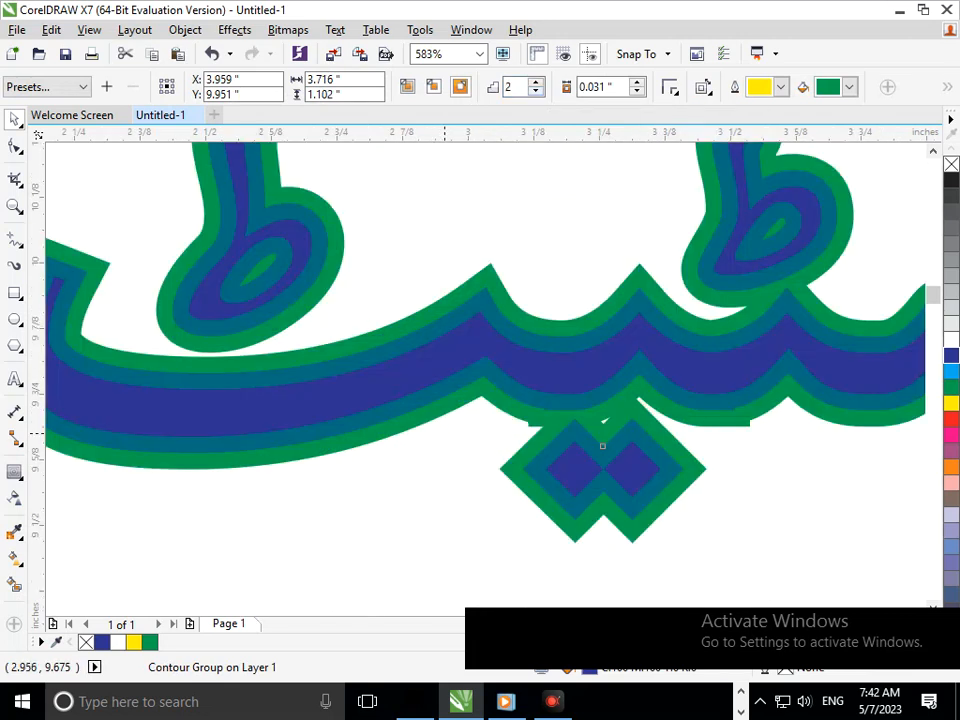
scroll(470, 383, down, 4)
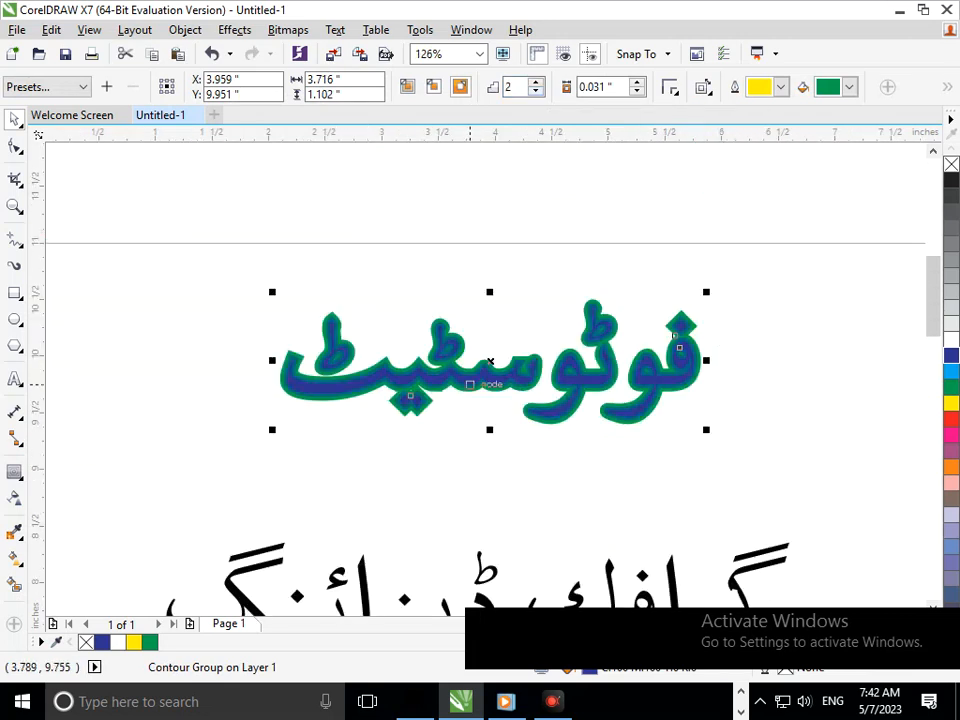
click(637, 83)
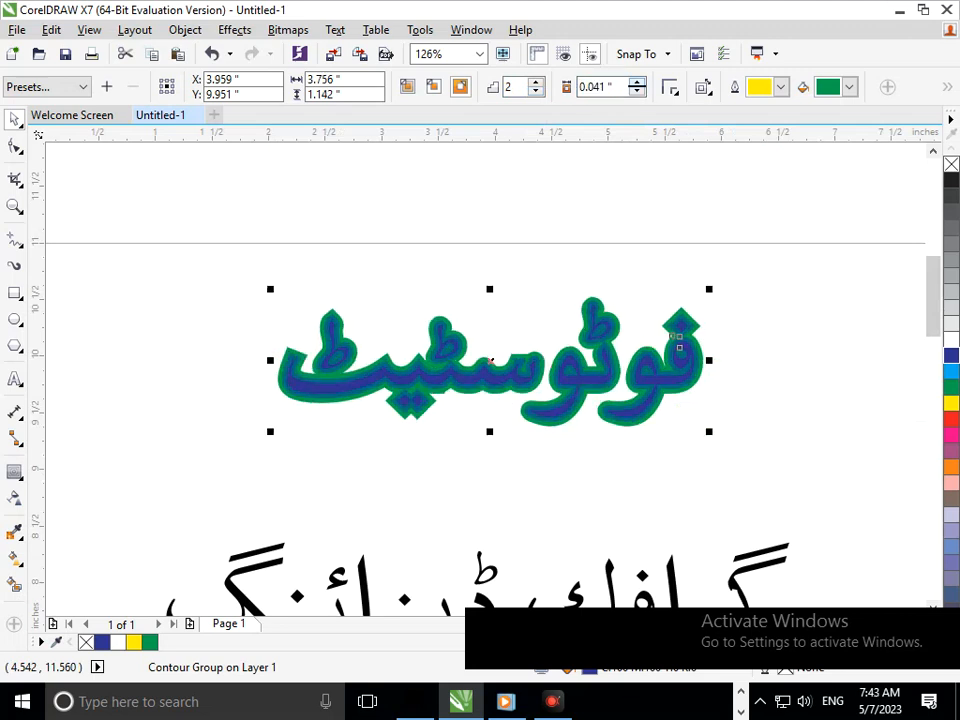
Break the two-step contour group apart, test the separation by moving the contour shapes, and undo the move.
drag(767, 489, 252, 230)
click(185, 29)
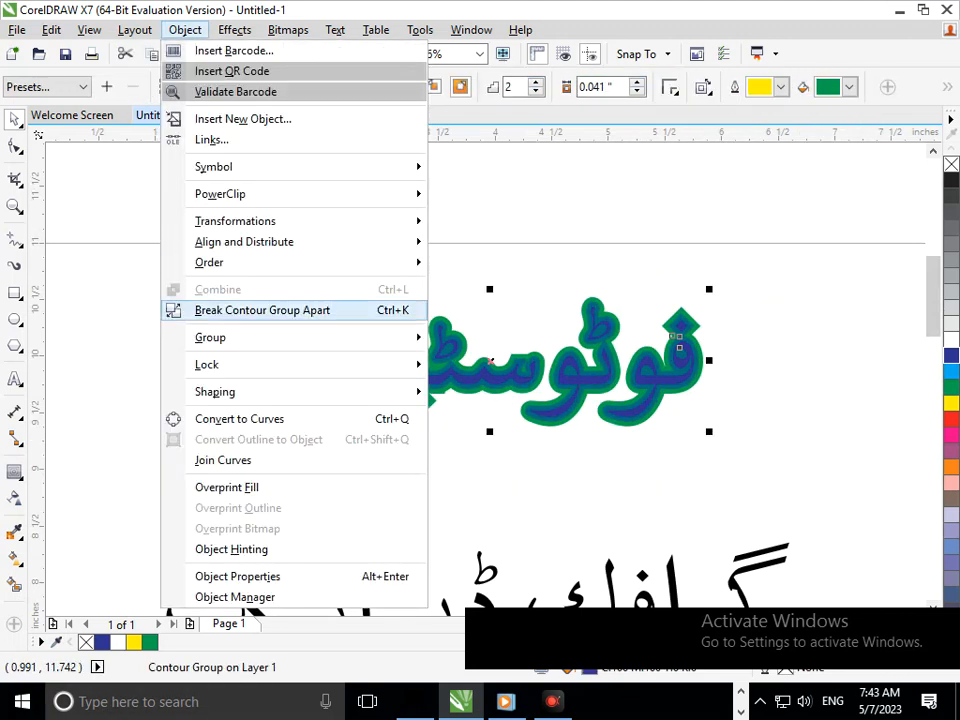
click(258, 309)
click(245, 417)
drag(347, 397, 314, 449)
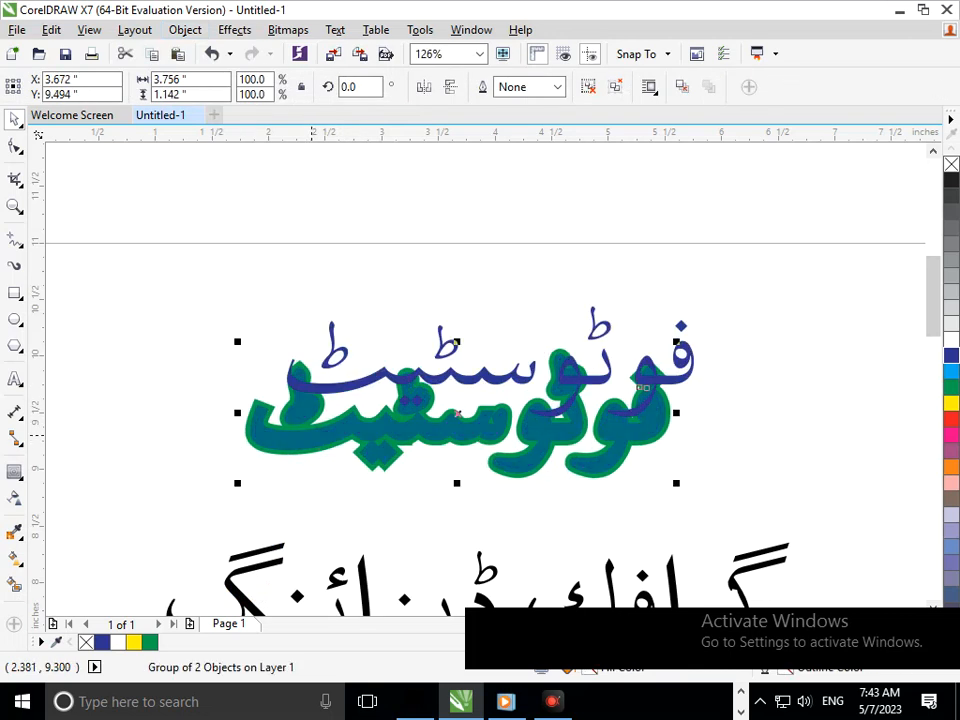
key(ctrl+z)
Ungroup the contour shapes, test the separation by moving the blue lettering, and undo the move.
click(589, 87)
click(538, 216)
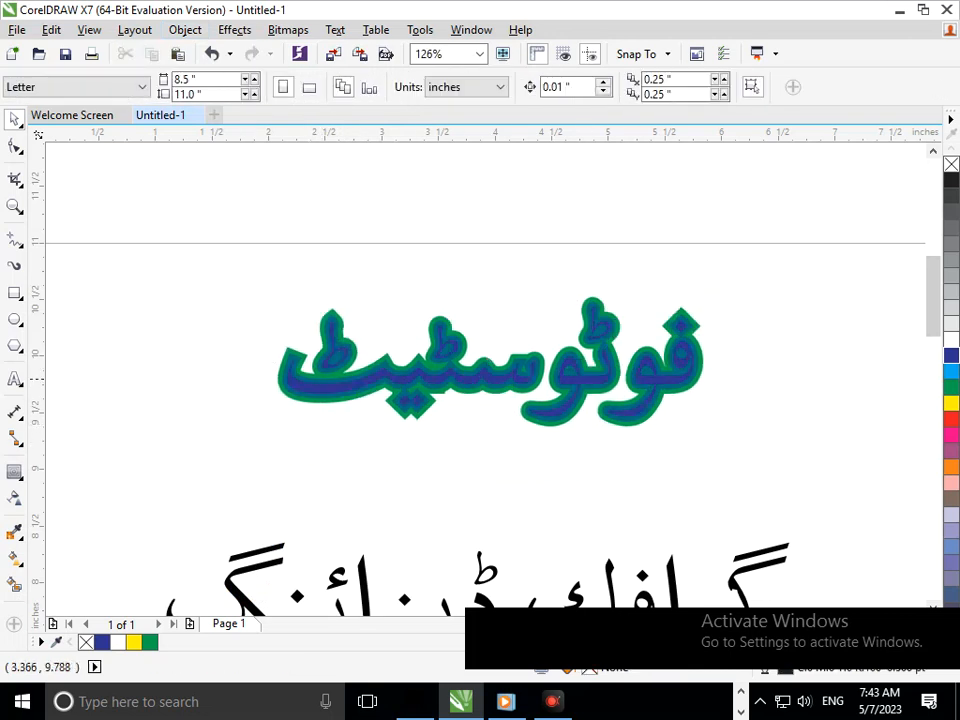
drag(423, 378, 383, 399)
key(ctrl+z)
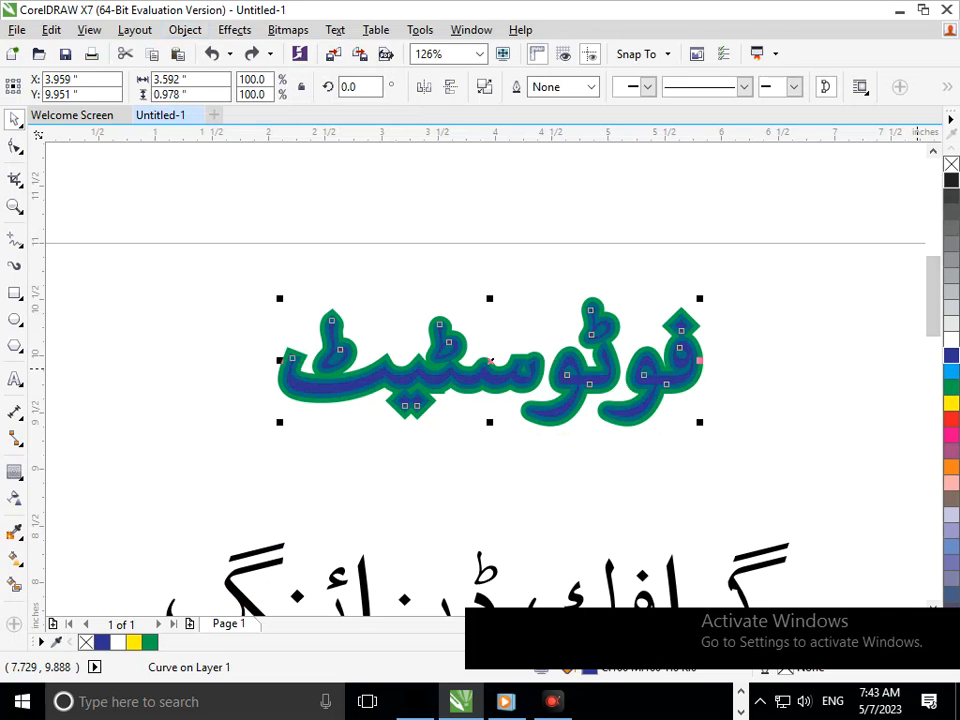
Fill the inner lettering of the upper word فوٹوسٹیٹ with black.
click(951, 180)
key(Escape)
scroll(488, 404, up, 4)
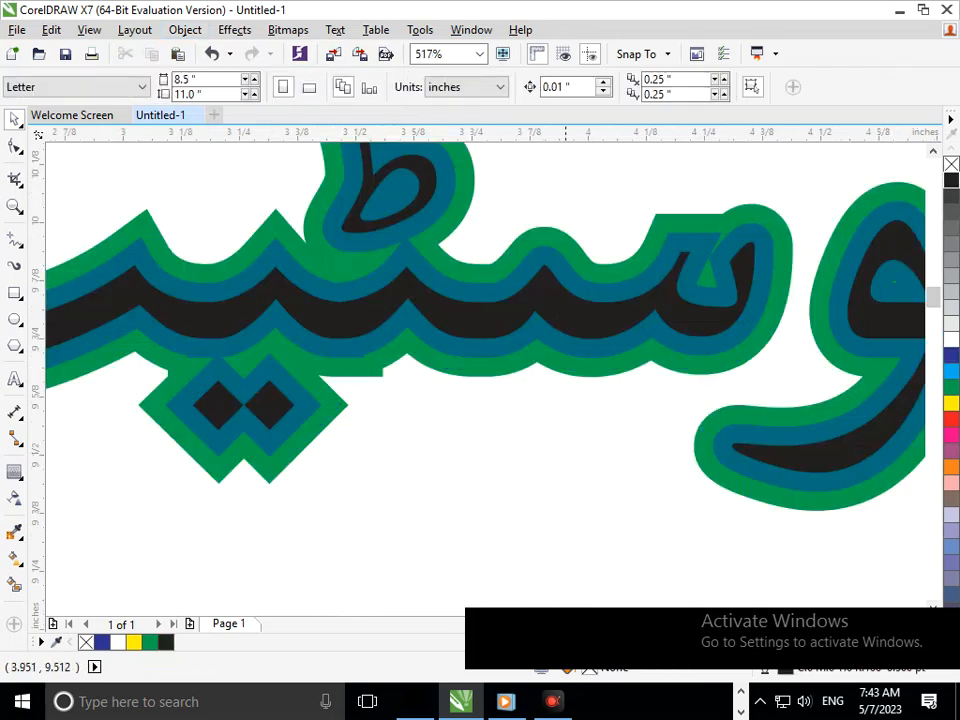
Test the middle contour's separation on the upper word by moving it twice, undoing each move.
drag(468, 347, 449, 494)
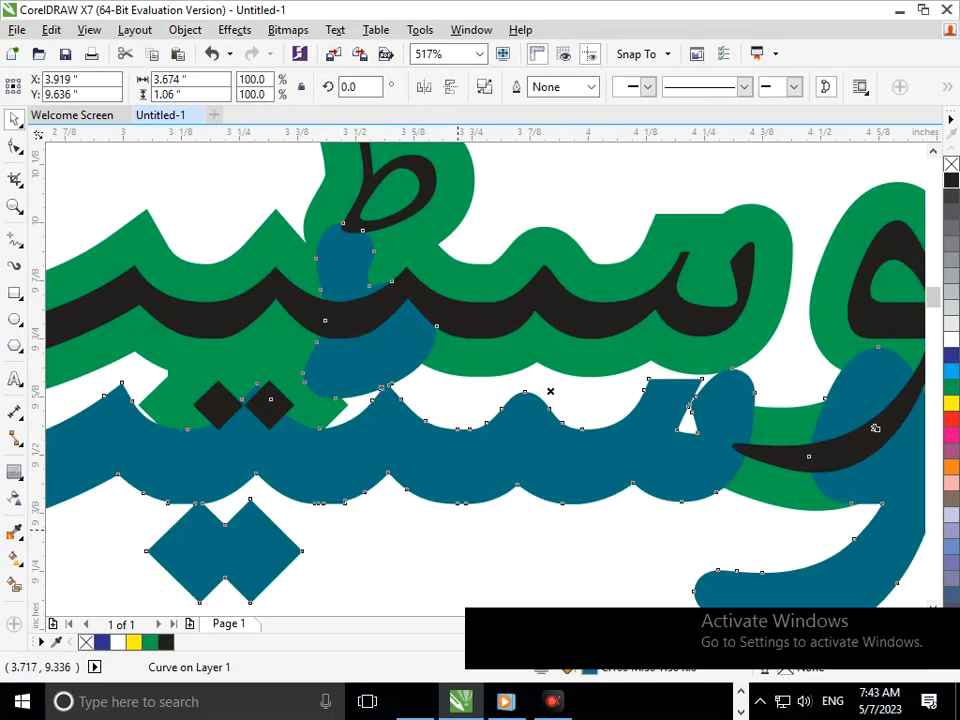
key(ctrl+z)
scroll(430, 360, down, 4)
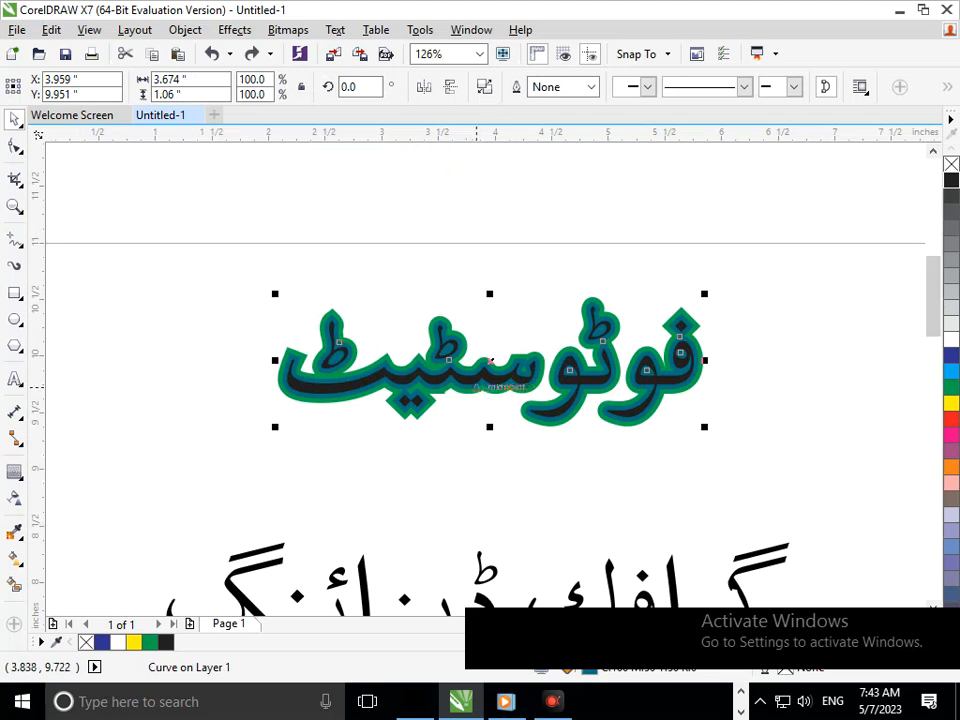
scroll(430, 360, up, 6)
drag(514, 338, 503, 385)
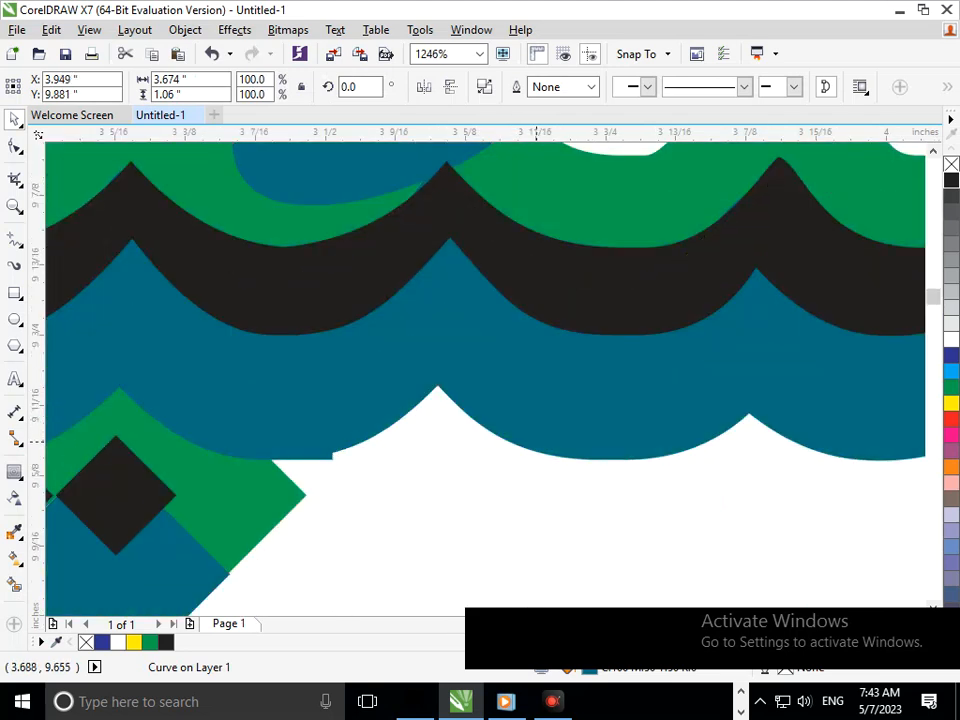
key(ctrl+z)
key(F3)
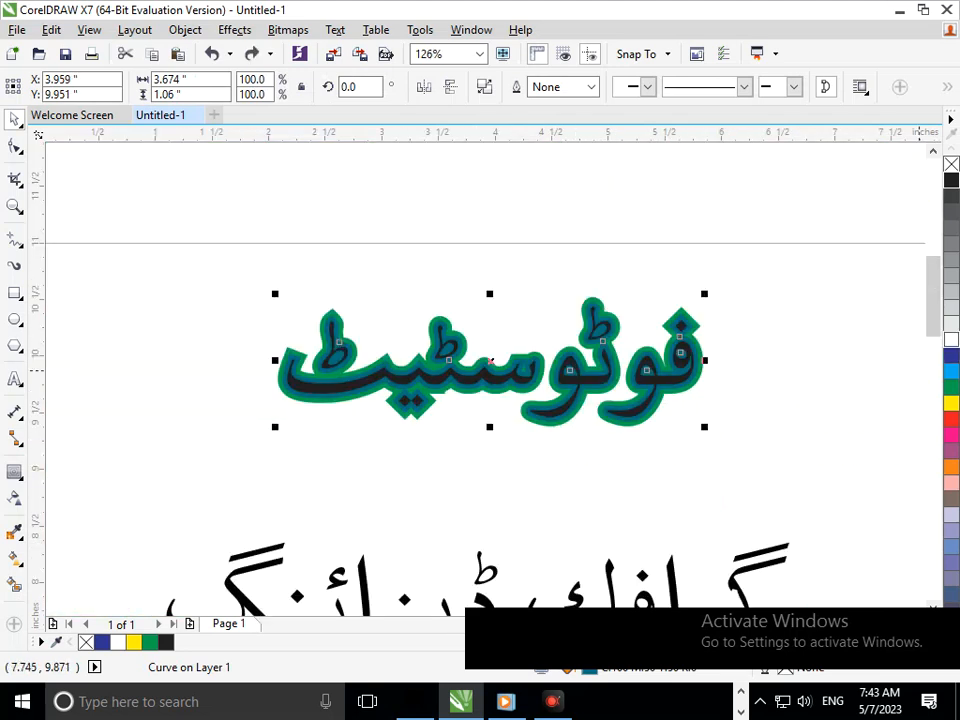
Fill the upper word's middle contour with white, and give the outer contour a blue fill and blue outline.
click(951, 340)
click(646, 483)
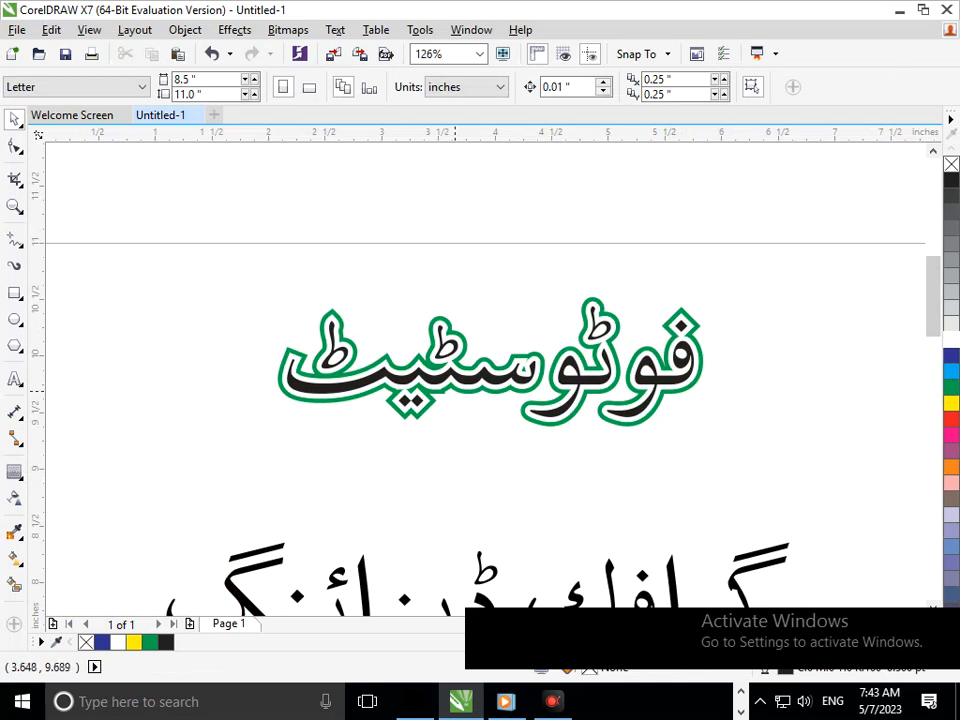
click(467, 393)
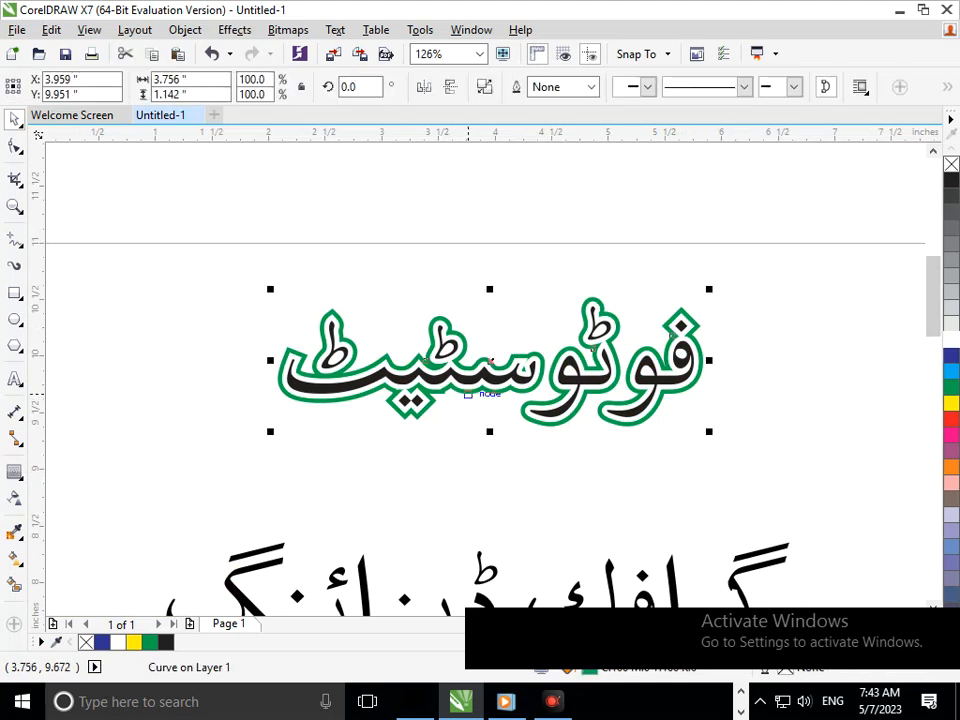
click(951, 356)
right_click(951, 356)
click(660, 483)
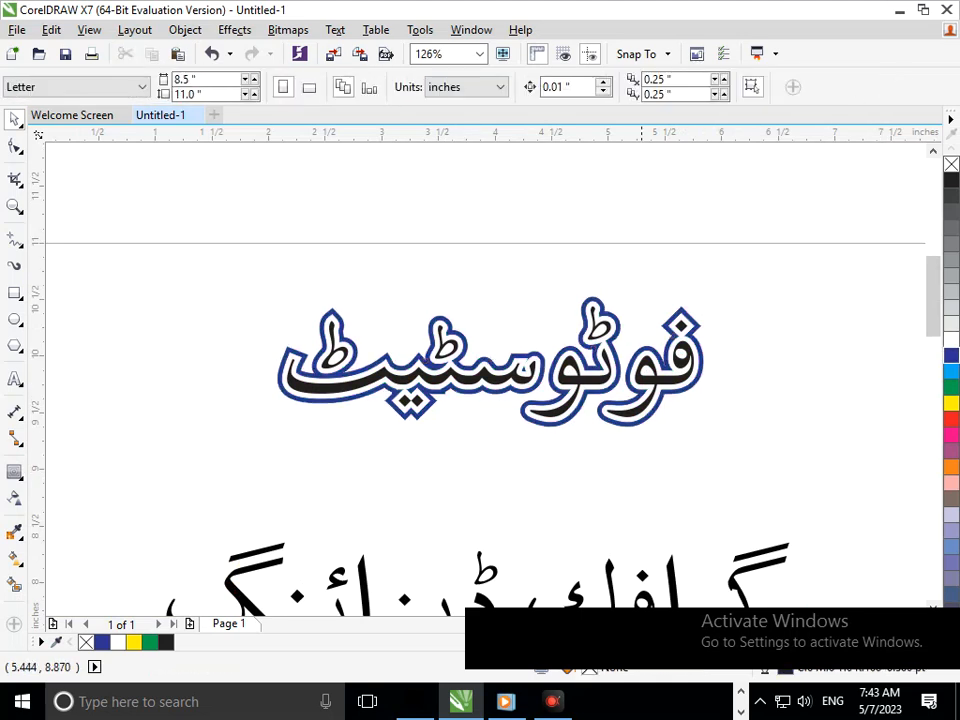
Try green and yellow as colours for the upper word's middle contour.
click(490, 362)
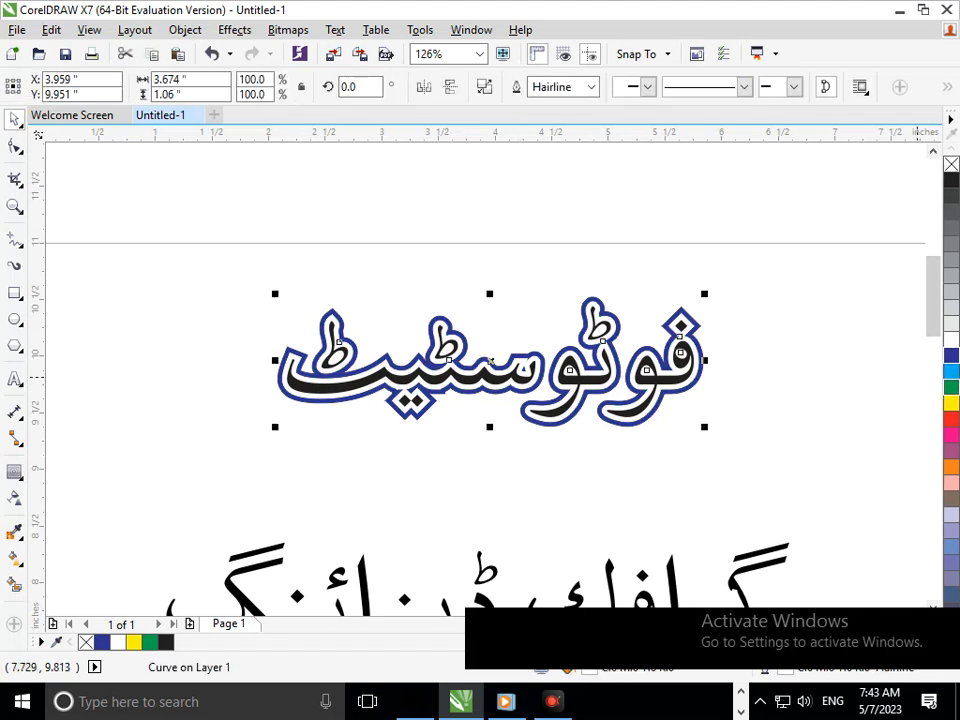
click(951, 387)
click(522, 435)
click(490, 362)
click(951, 403)
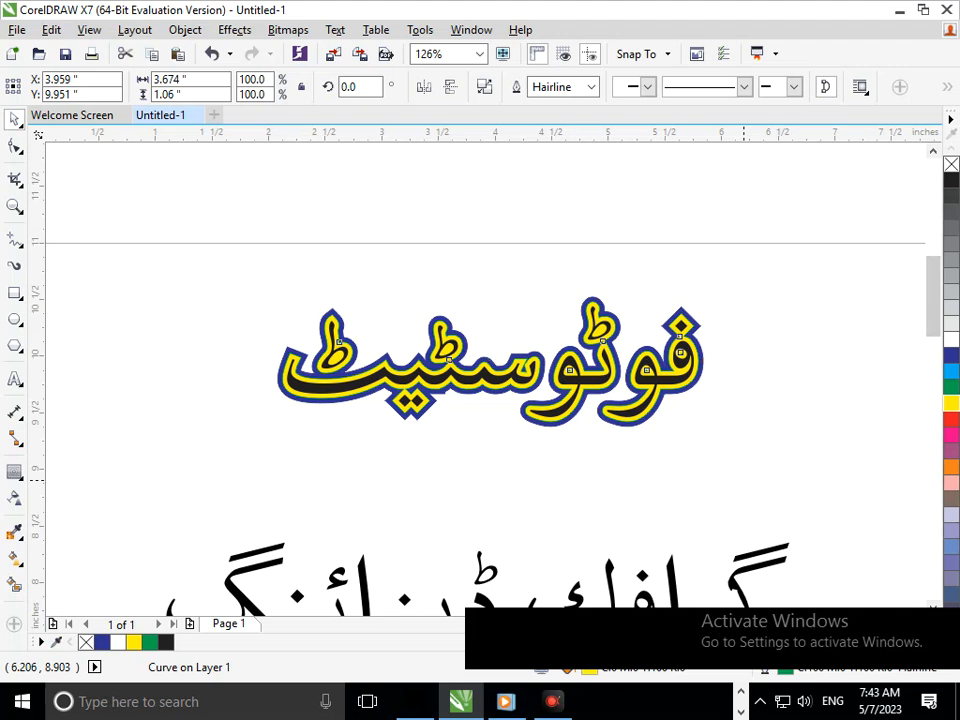
click(690, 525)
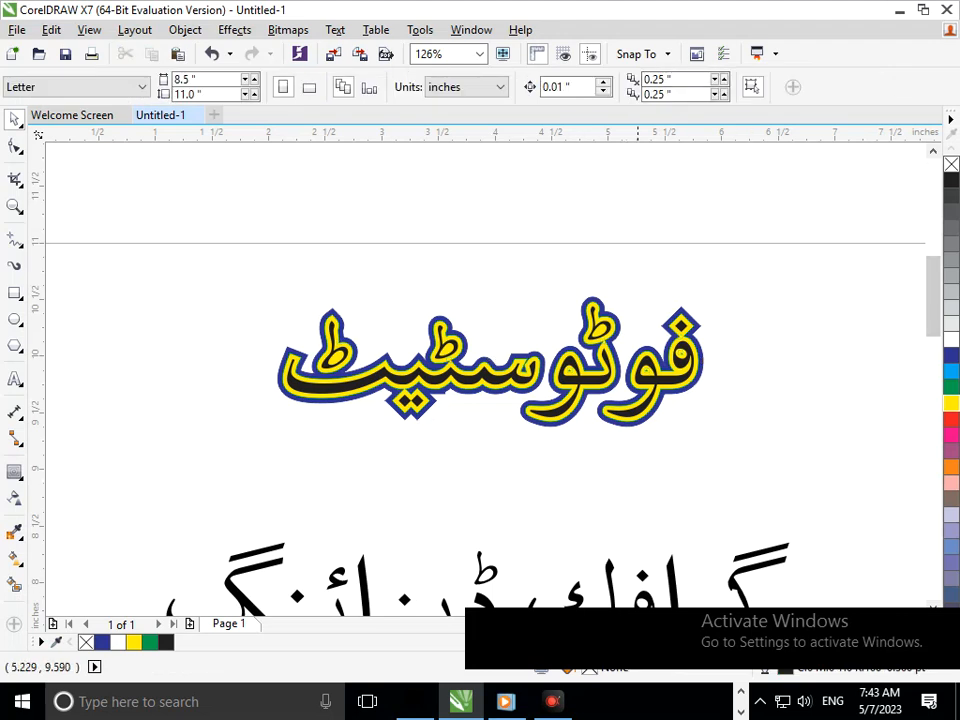
Colour the upper word's middle contour white and its outer contour green.
click(651, 408)
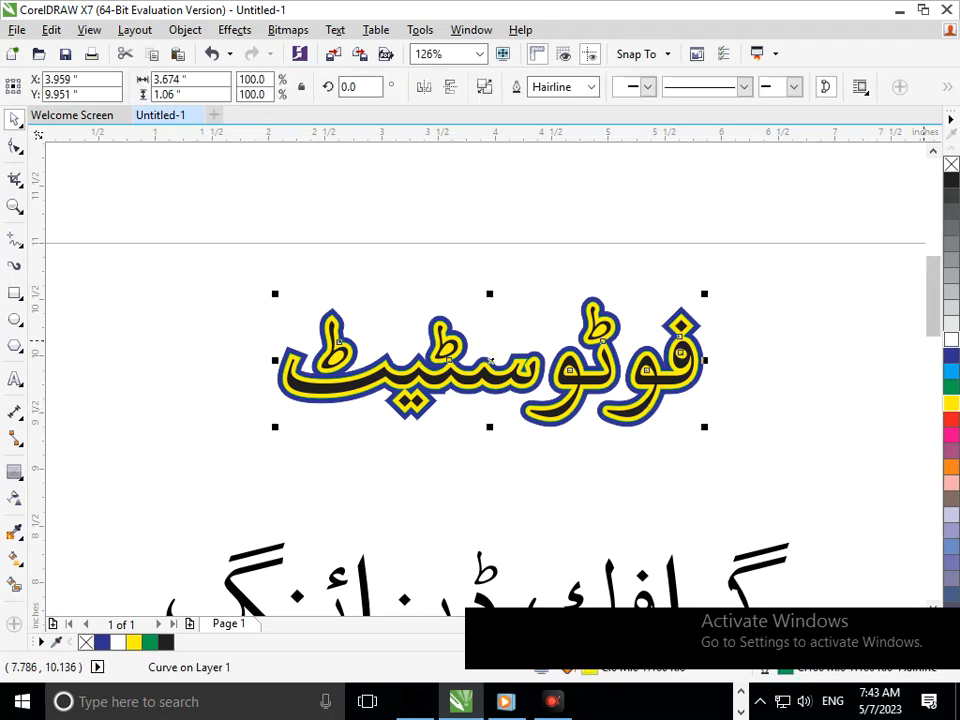
click(951, 340)
click(688, 472)
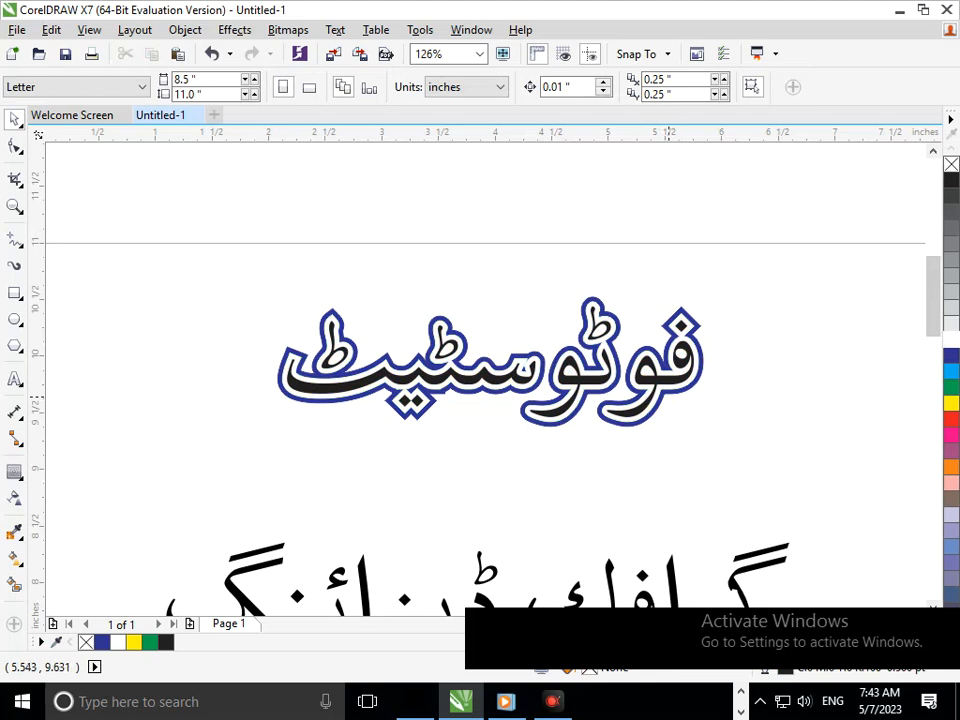
click(665, 392)
click(951, 387)
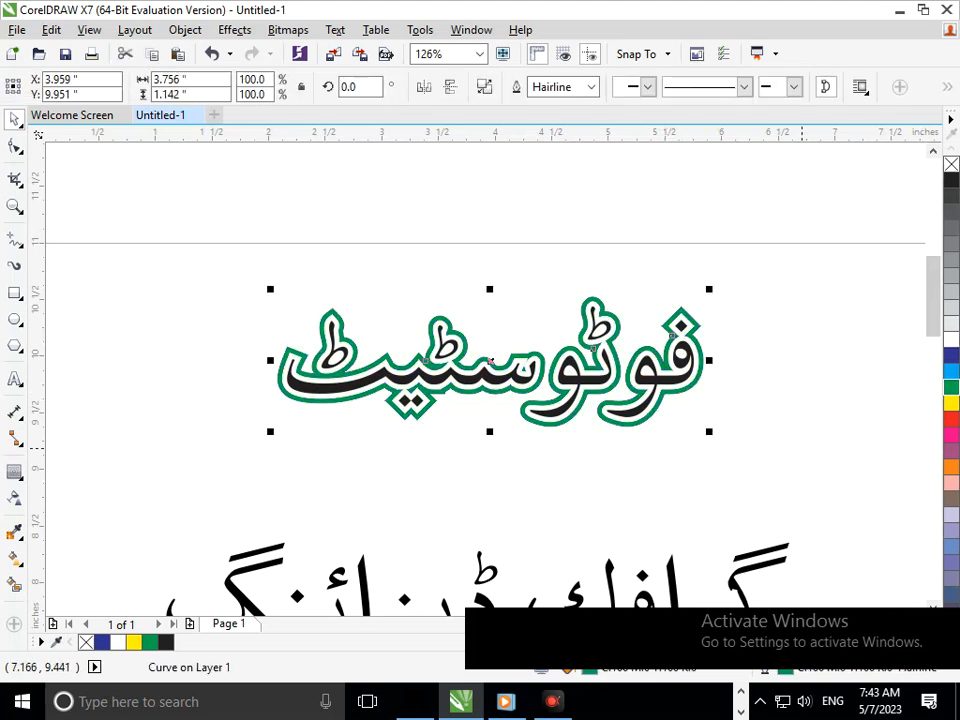
click(669, 460)
Try to apply the Contour tool to the lower phrase while it is still separate text objects.
scroll(326, 300, down, 1)
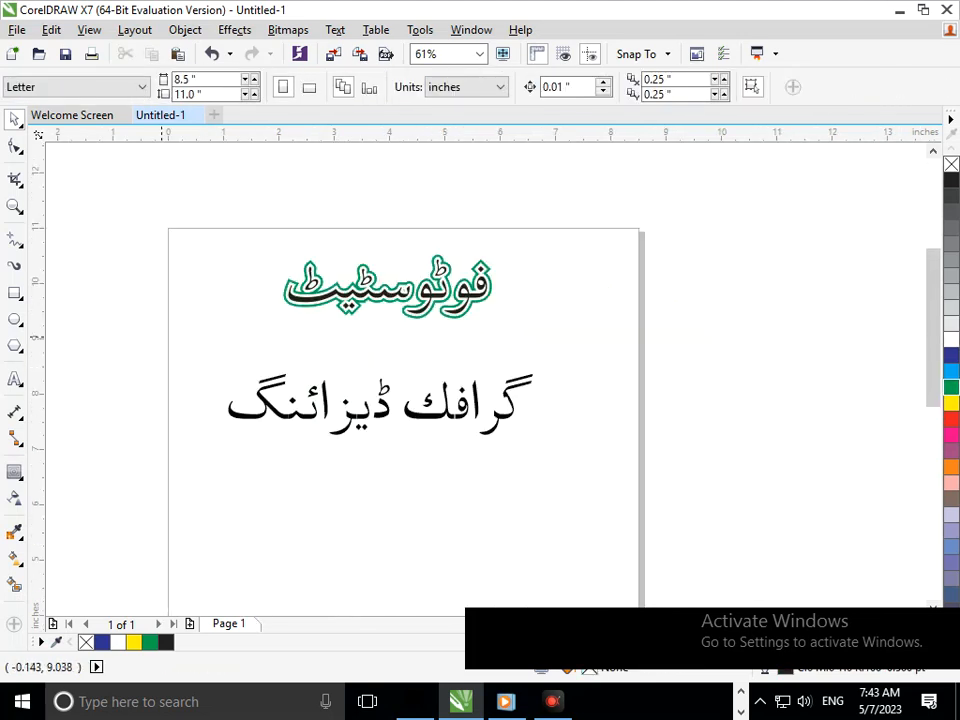
drag(163, 336, 576, 465)
scroll(348, 295, up, 2)
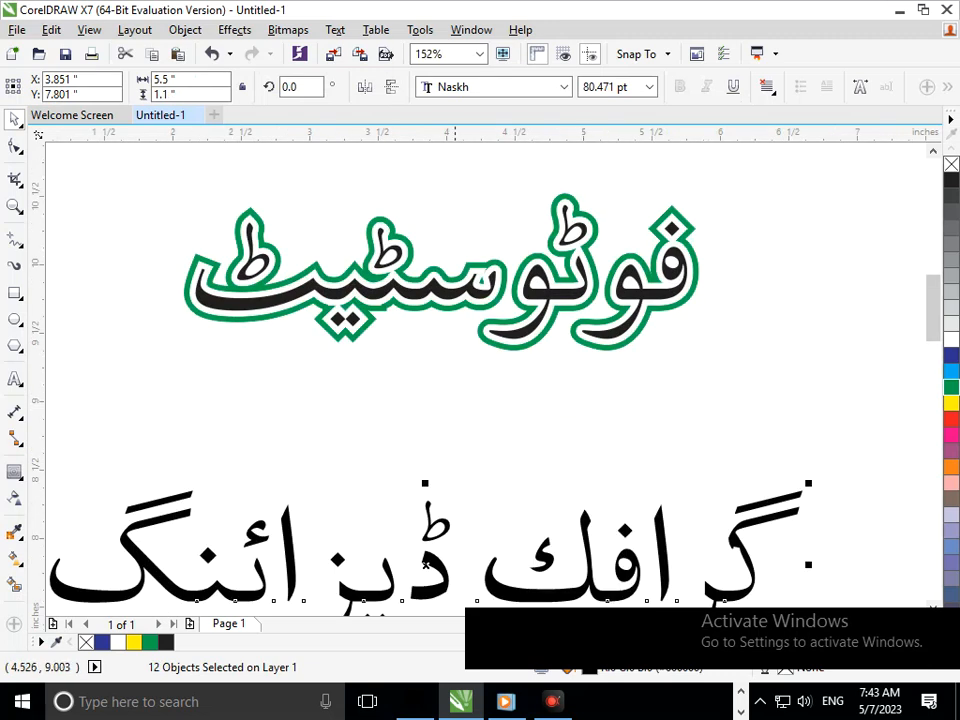
scroll(275, 393, down, 2)
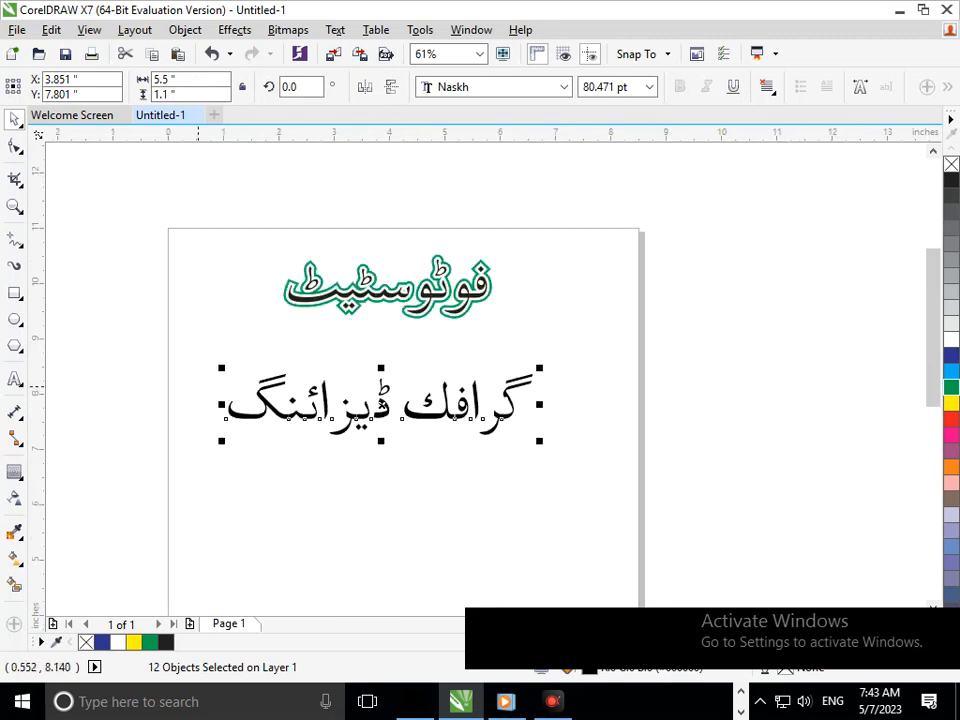
click(14, 471)
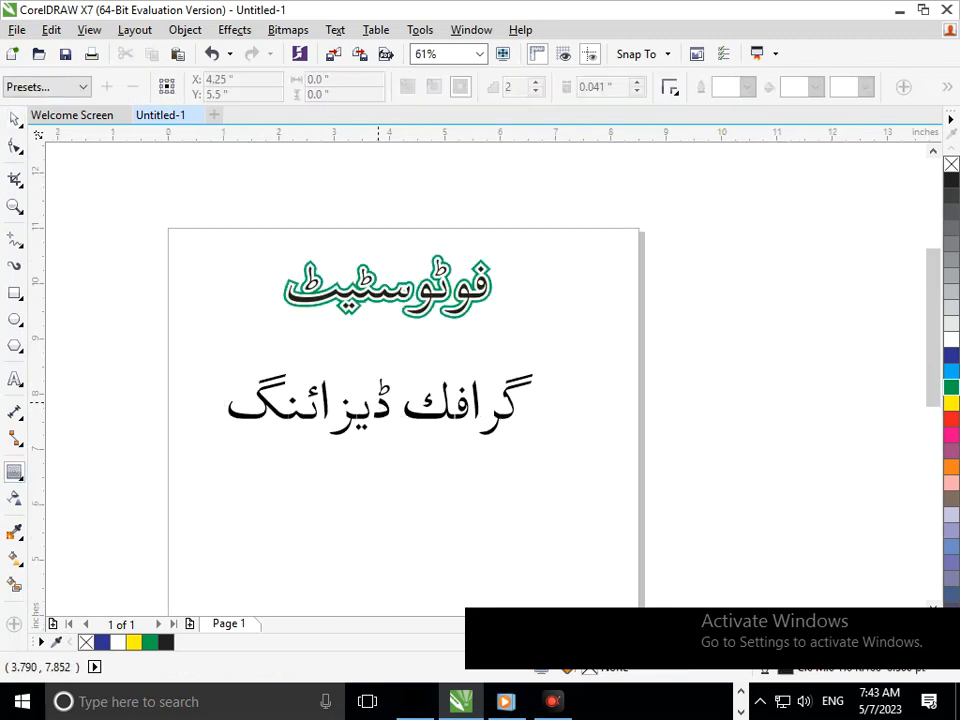
click(379, 403)
click(14, 119)
Convert all text objects of the lower phrase to curves and weld them into a single curve.
drag(155, 346, 675, 501)
click(185, 29)
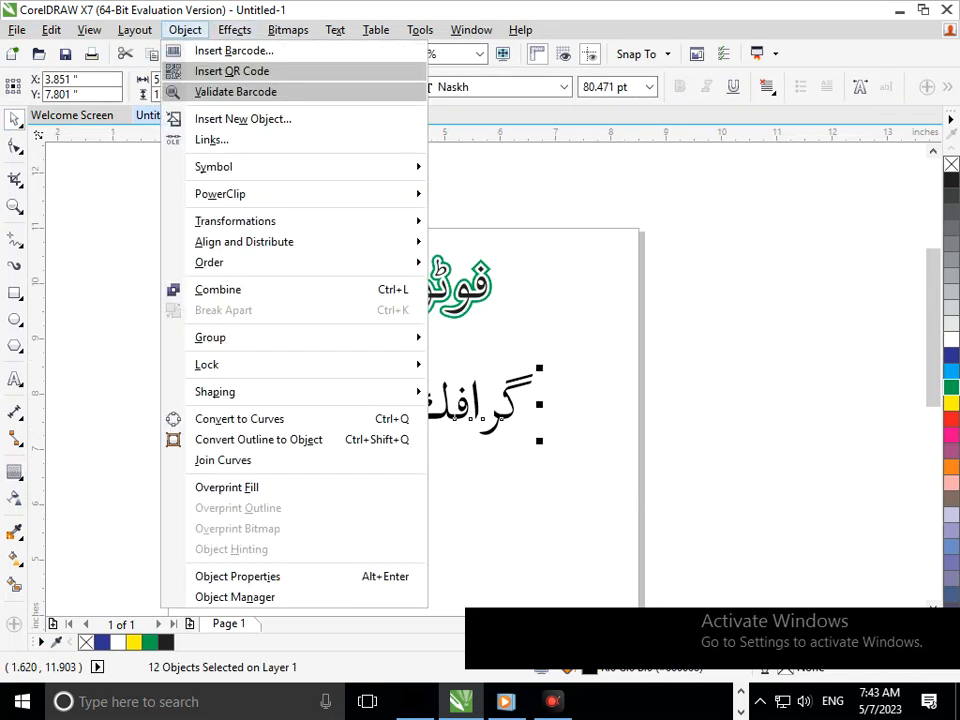
click(240, 416)
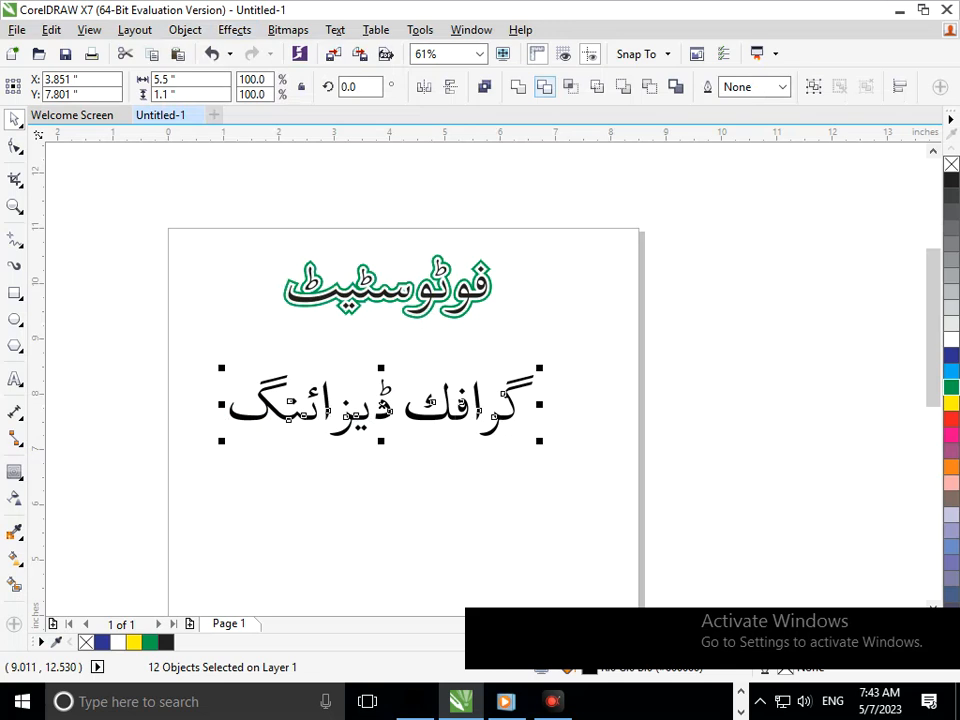
click(518, 87)
Move the welded phrase up closer beneath the upper word, to about X 4.08 and Y 8.27 inches.
click(479, 424)
drag(465, 417, 478, 391)
click(544, 502)
Apply a two-step outside contour to the lower phrase and set its offset to 0.031 inches.
click(392, 392)
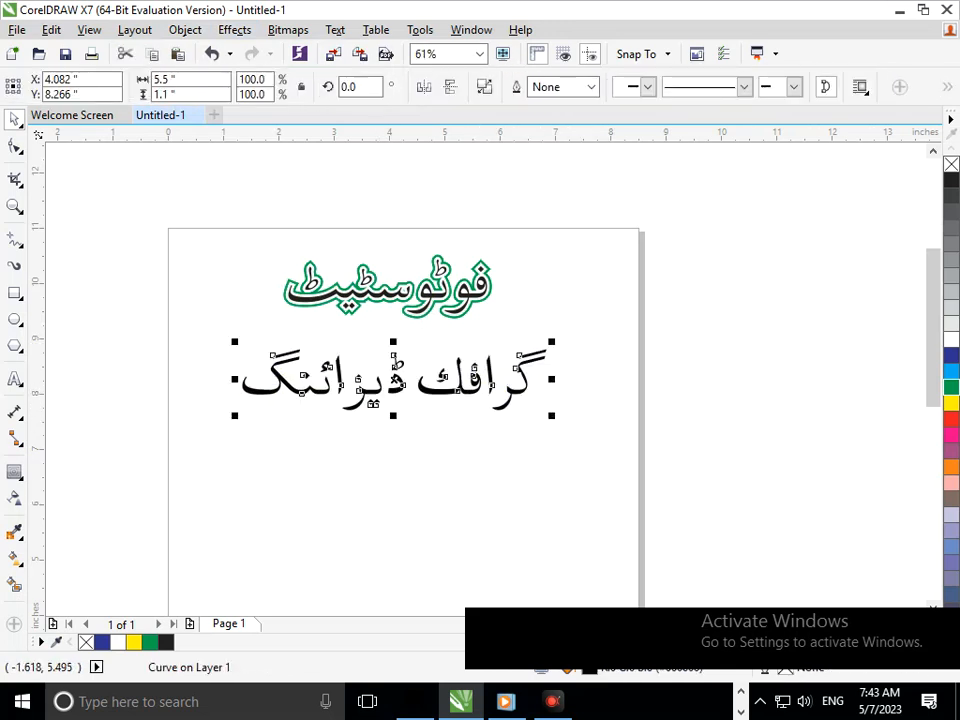
click(15, 472)
click(394, 355)
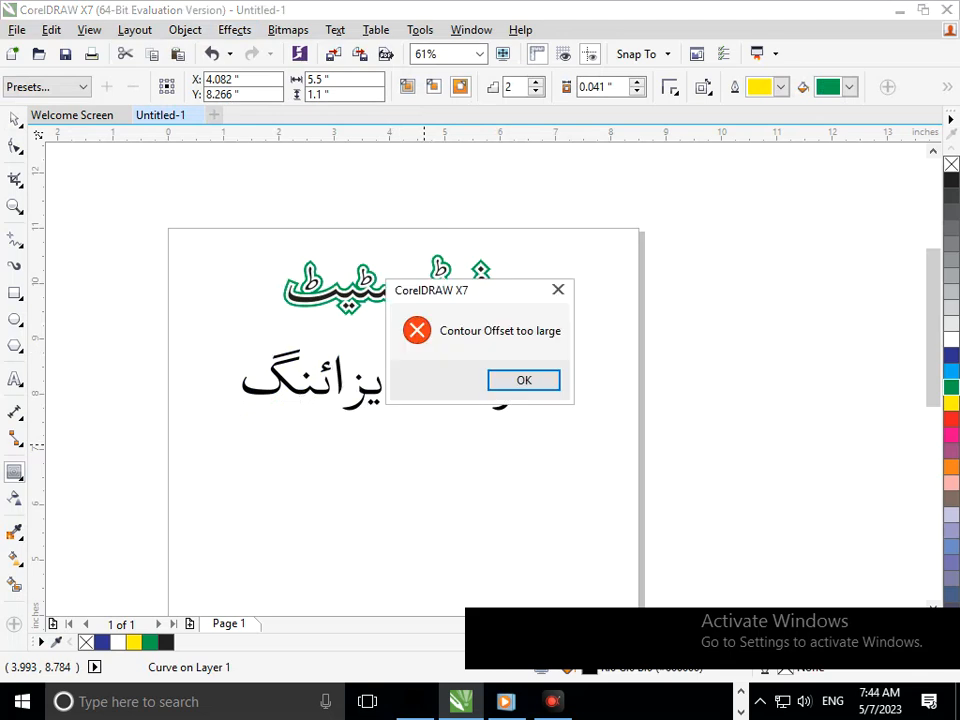
click(523, 380)
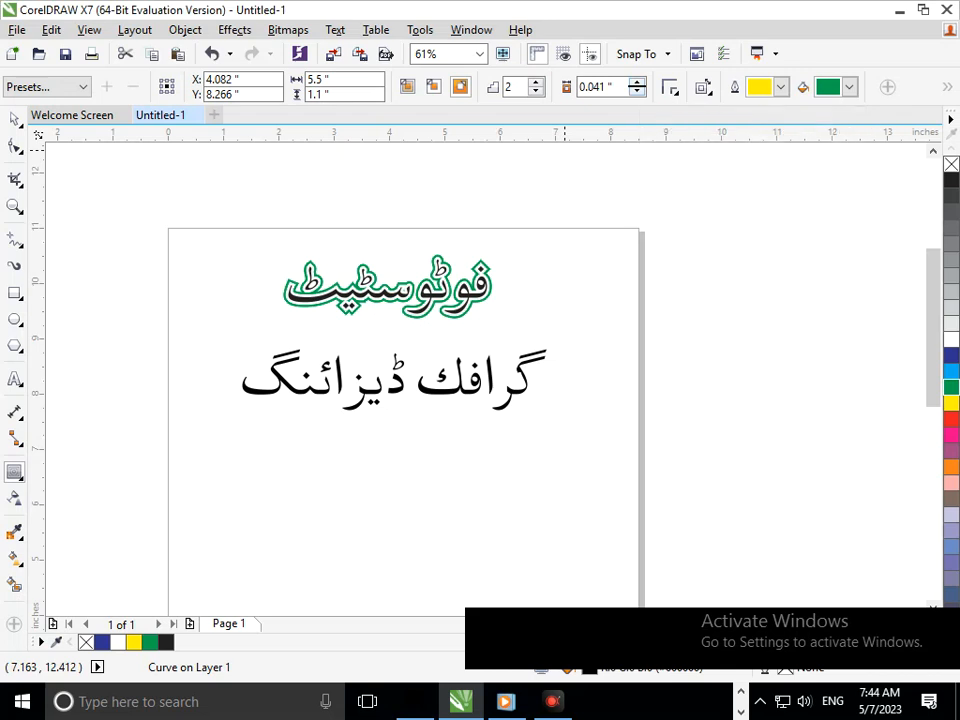
click(637, 82)
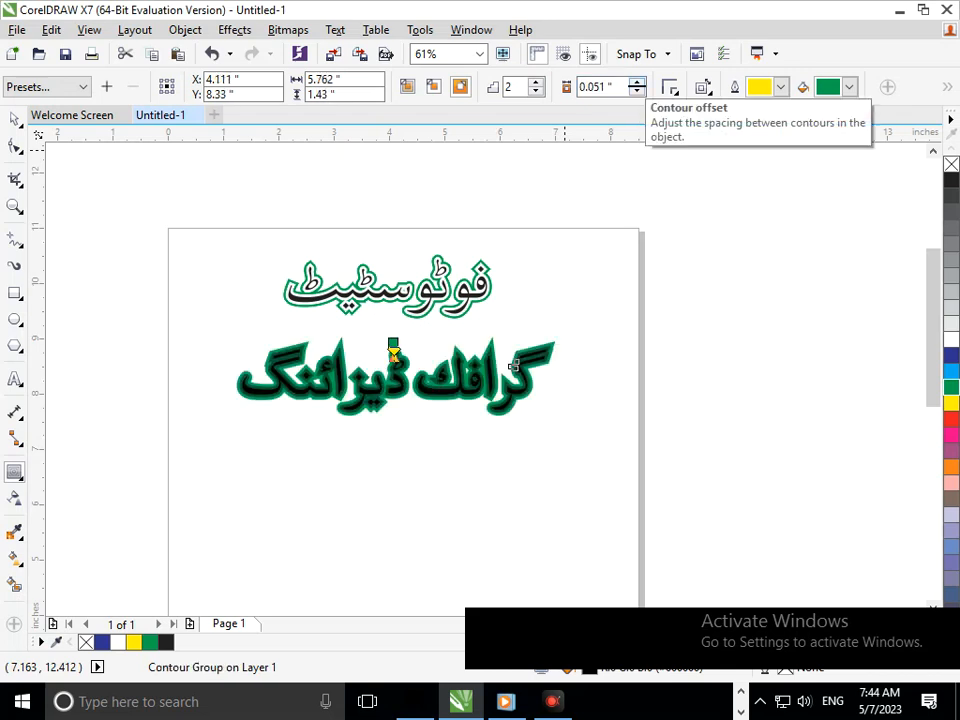
click(637, 91)
click(637, 91)
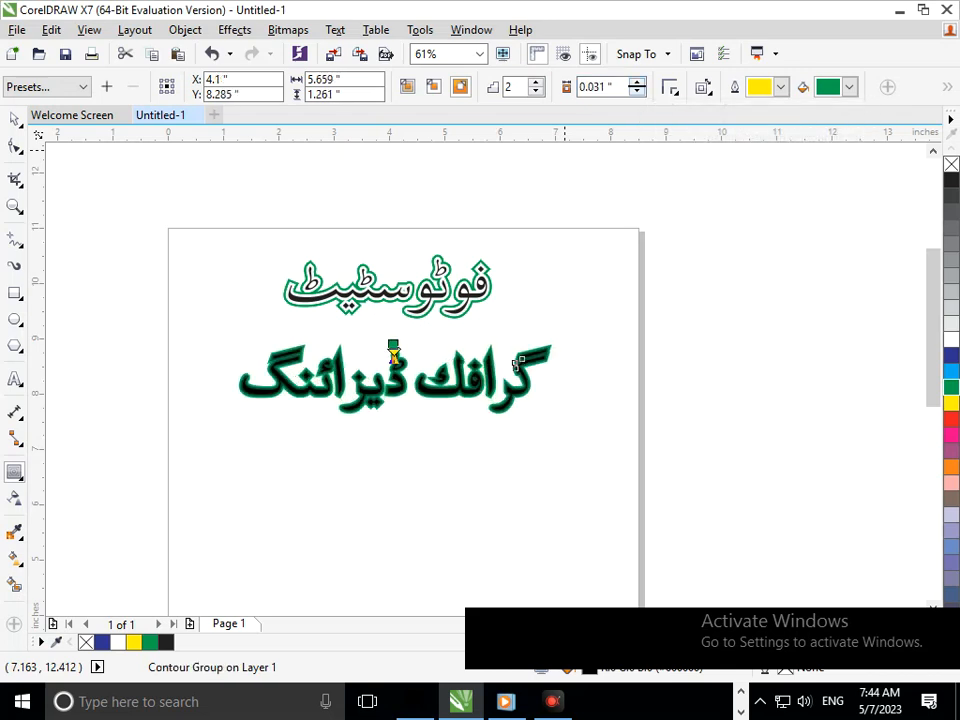
Inspect the lower phrase's contour, try a smaller 0.021-inch offset, and return the offset to 0.031 inches.
scroll(502, 391, up, 5)
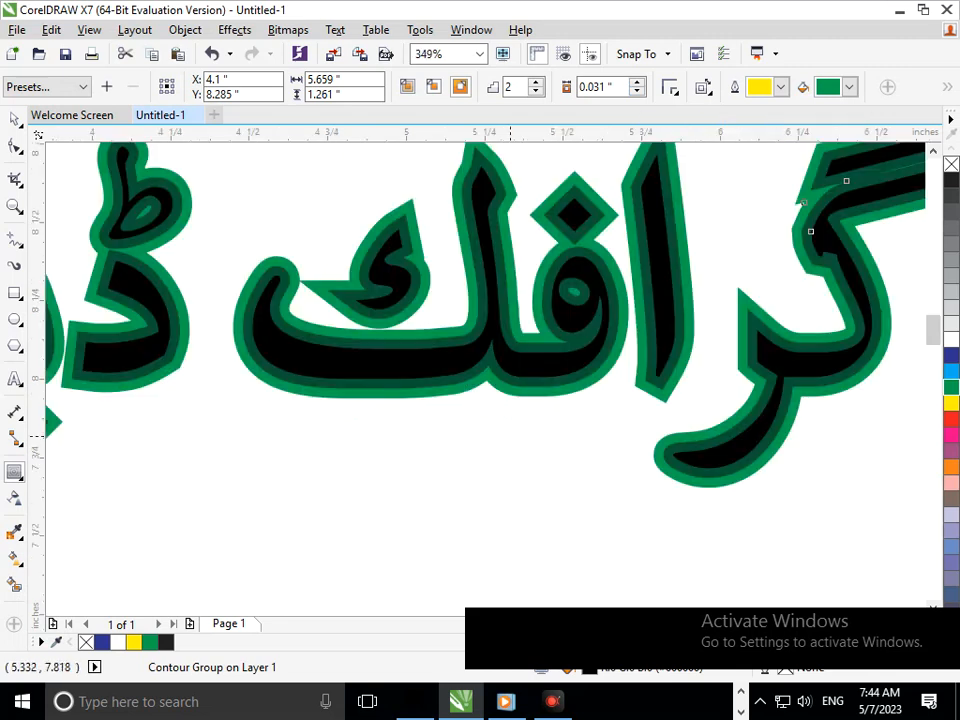
scroll(488, 400, down, 5)
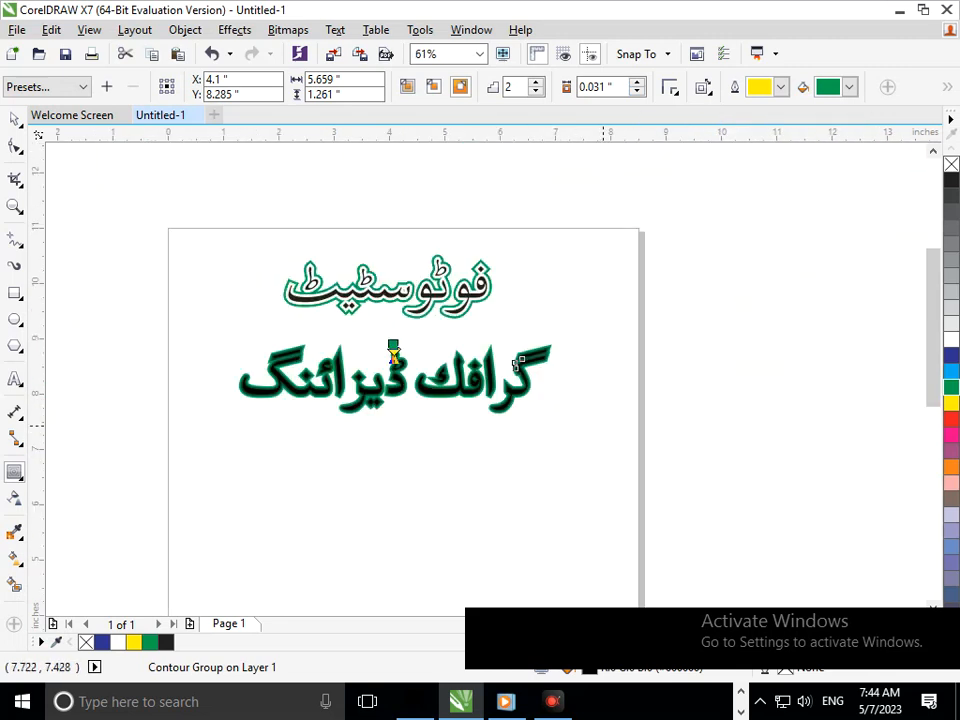
scroll(655, 477, up, 3)
scroll(404, 354, down, 3)
scroll(460, 374, up, 3)
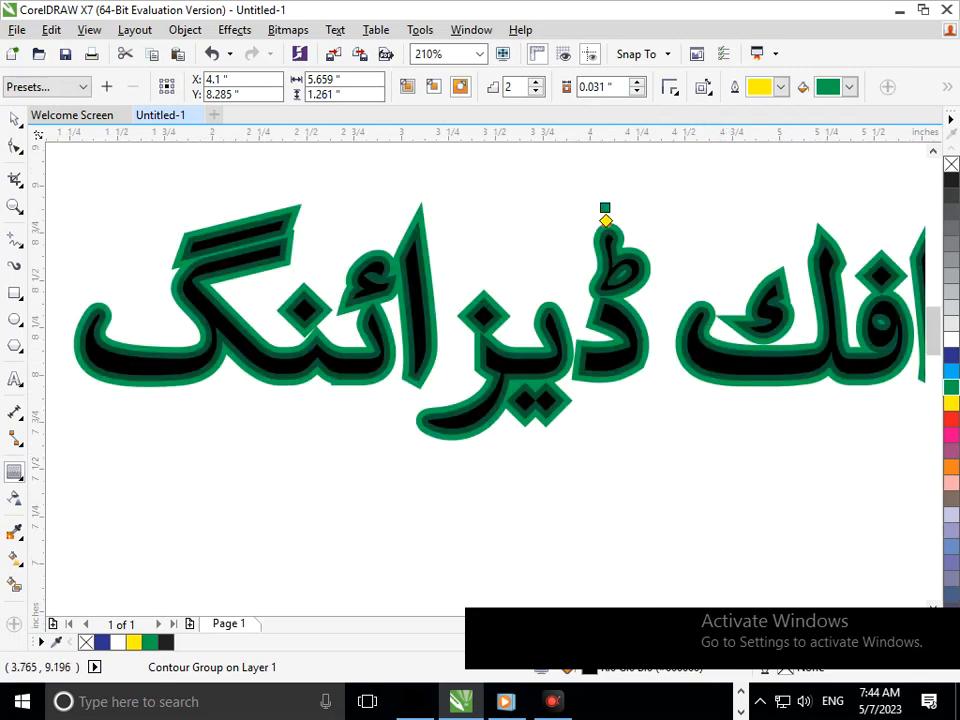
double_click(597, 87)
key(Up)
key(Up)
key(Down)
key(Down)
key(Down)
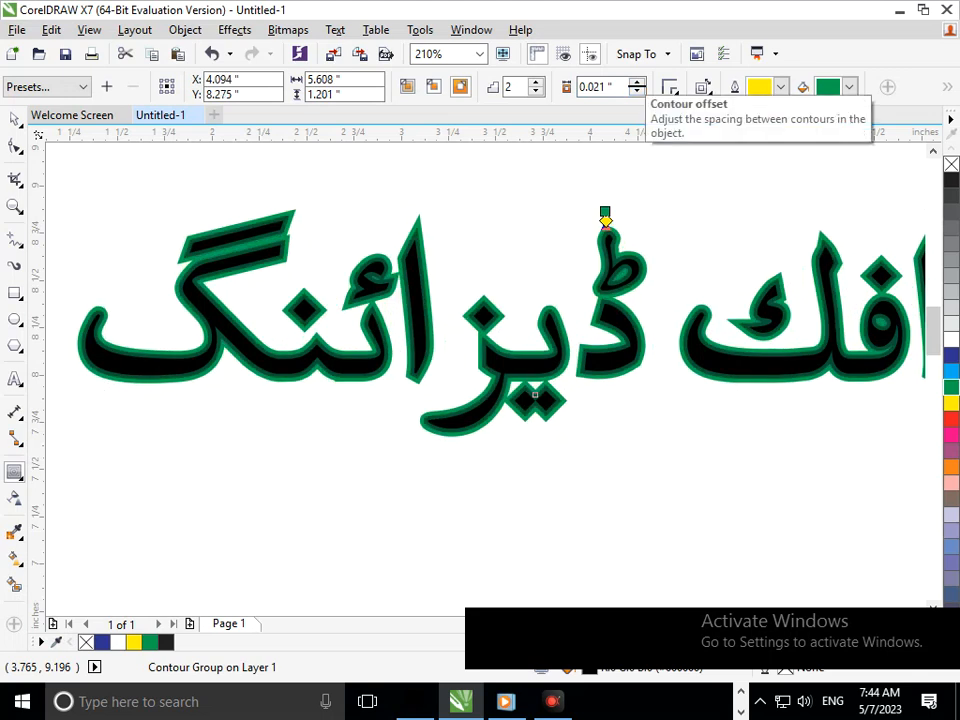
key(Up)
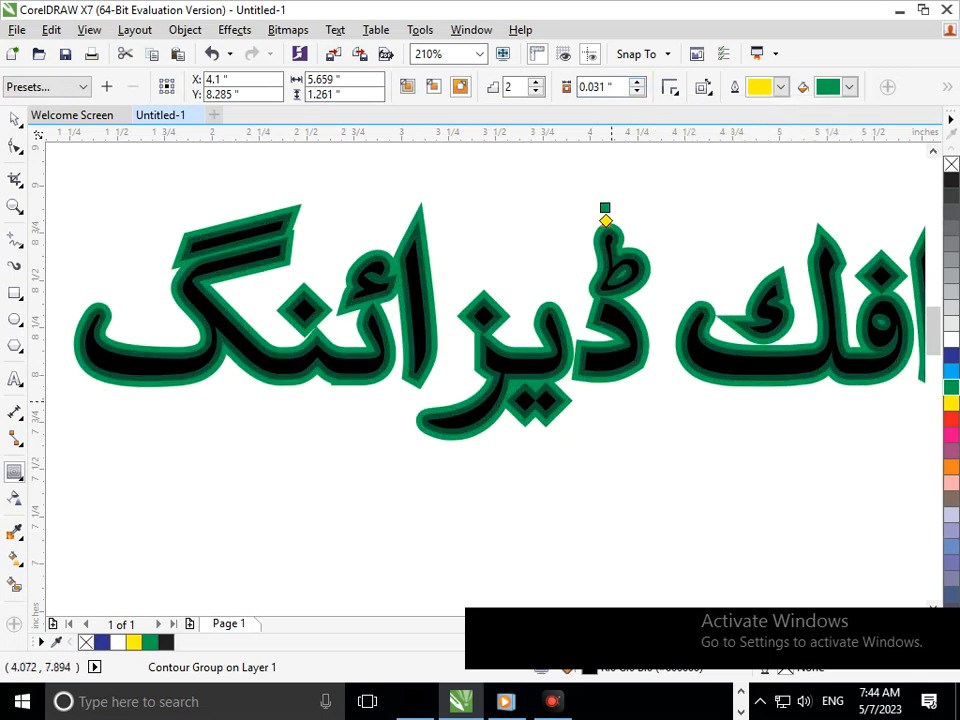
Break the lower phrase's contour group apart, test the separation by moving the black lettering, and undo the move.
key(F2)
drag(546, 402, 487, 353)
key(F3)
key(shift+F4)
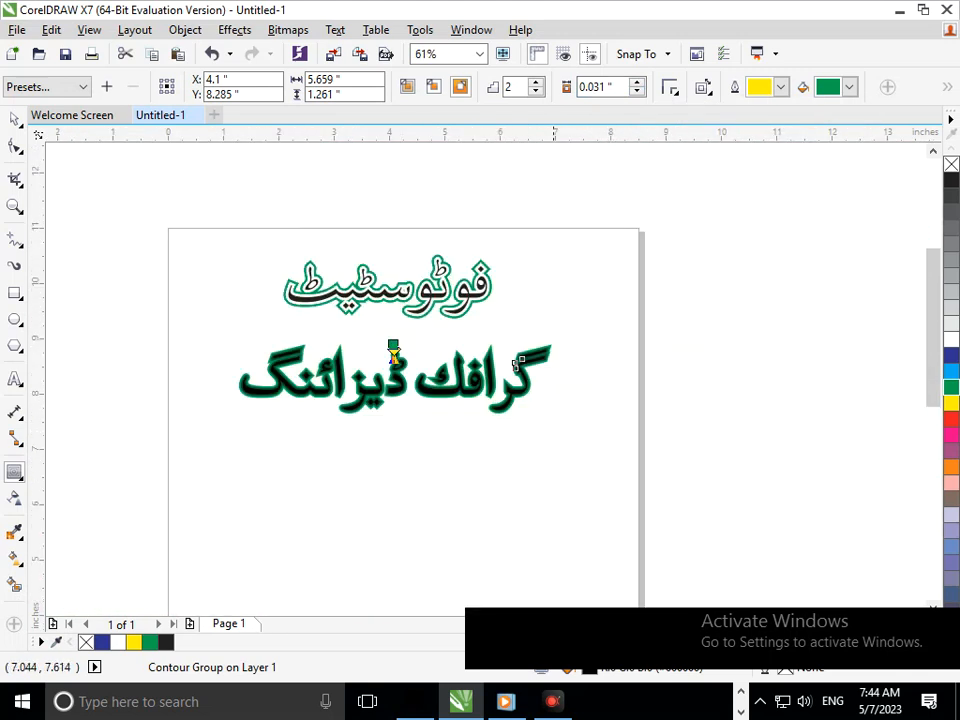
click(185, 29)
click(262, 310)
click(14, 119)
click(169, 400)
drag(324, 393, 368, 458)
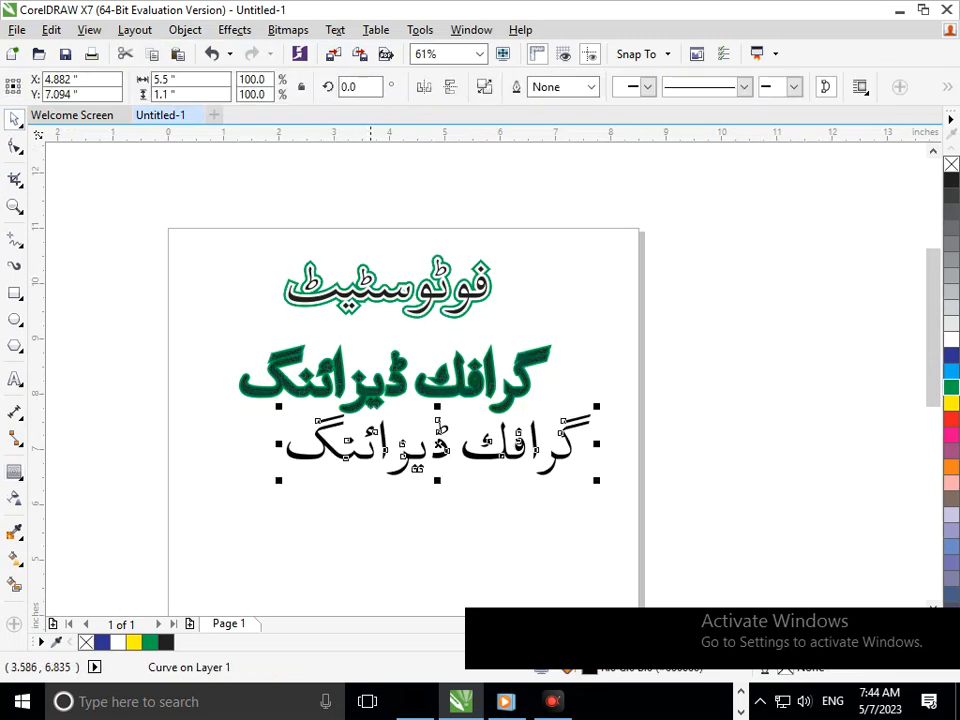
key(ctrl+z)
Fill the lower phrase's lettering with red, test the contour group by moving it, and undo the move.
click(951, 419)
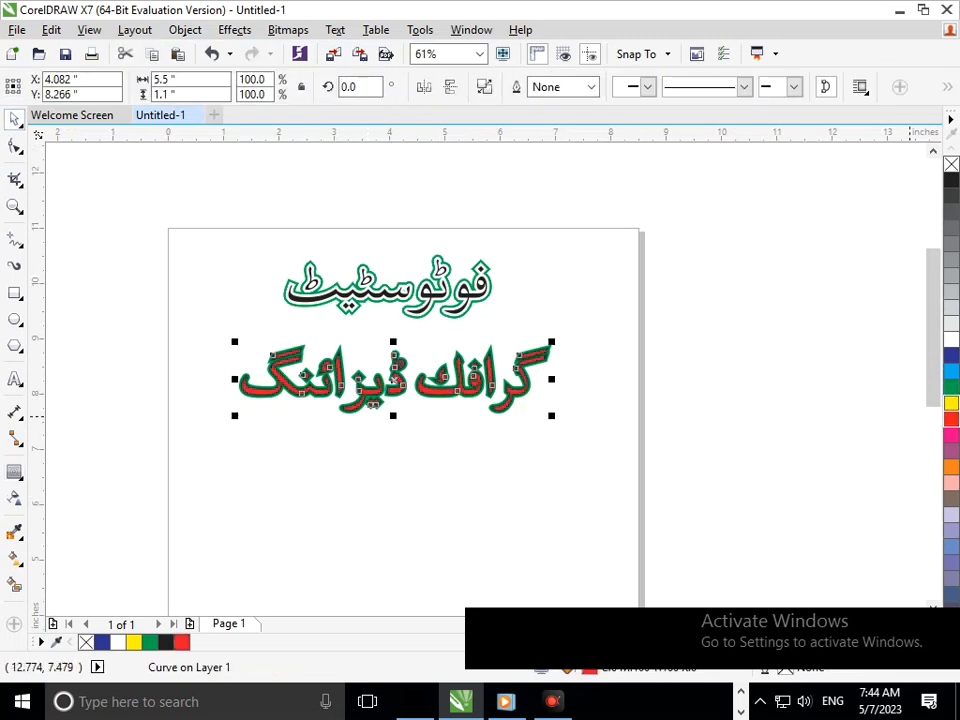
click(597, 491)
scroll(476, 396, up, 3)
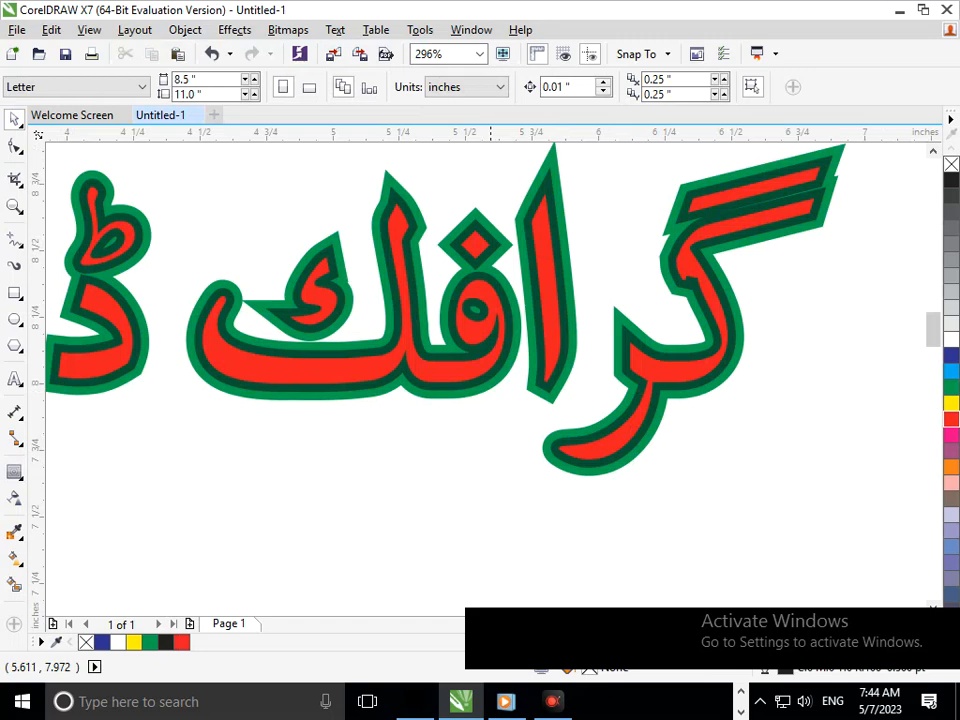
drag(470, 382, 458, 445)
key(ctrl+z)
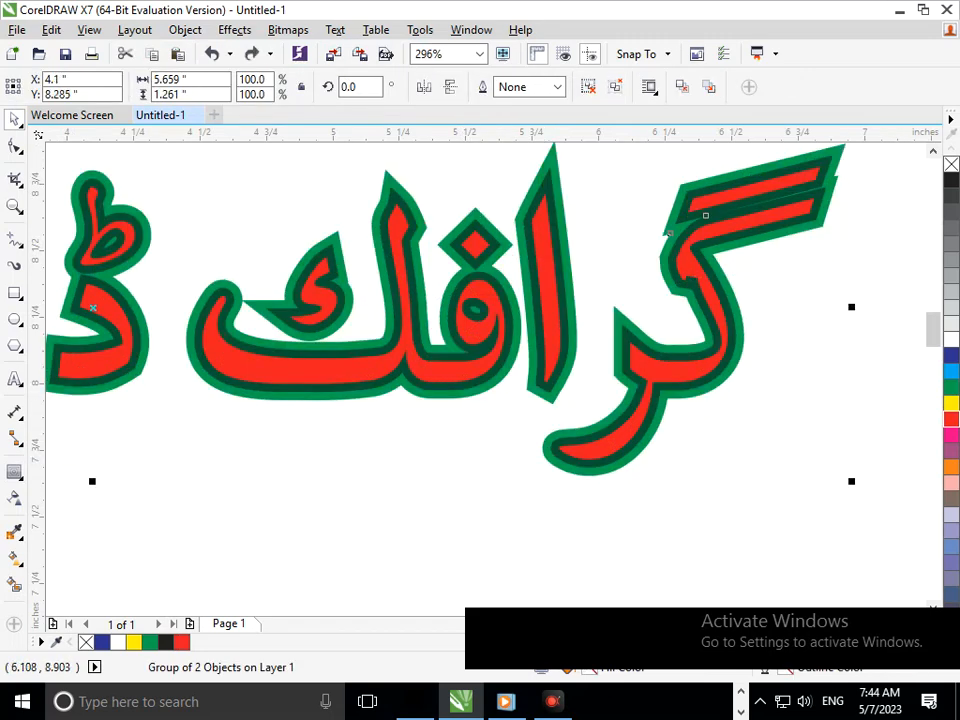
Ungroup the lower phrase's contour layers, test-move the inner layer and undo that, and give it a white fill and outline.
click(588, 87)
click(450, 417)
drag(451, 387, 439, 423)
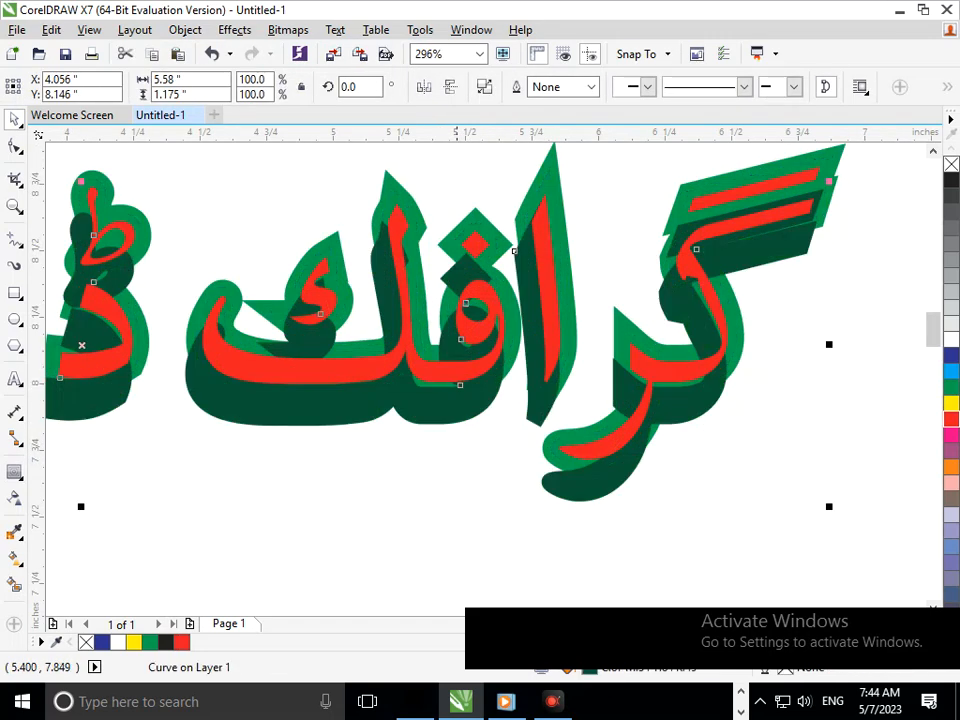
key(ctrl+z)
click(951, 339)
right_click(951, 339)
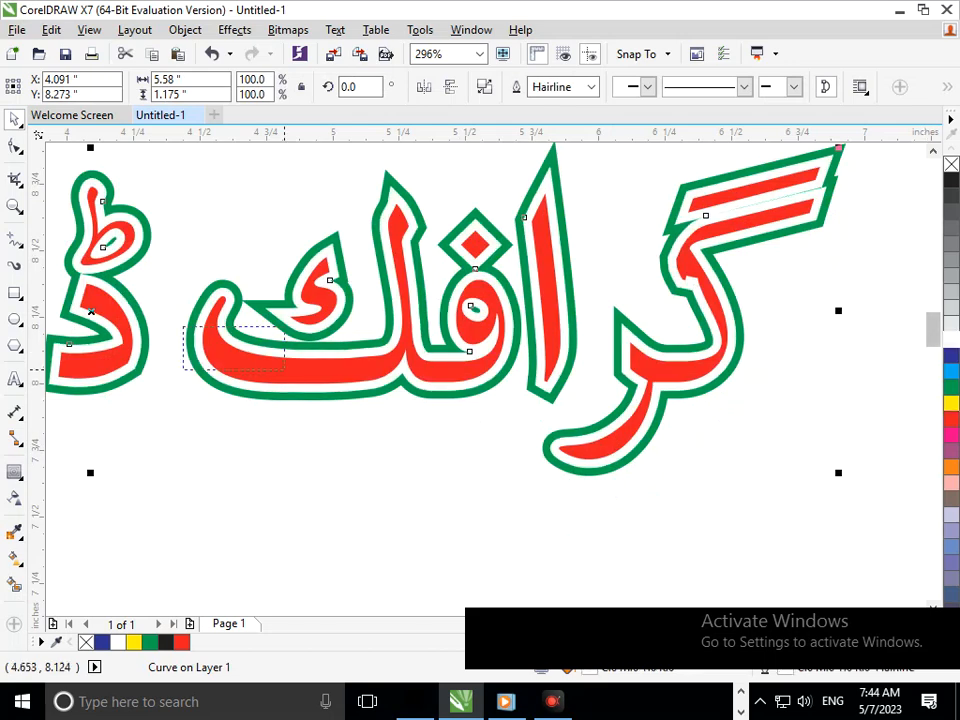
Inspect the lower phrase's red lettering and contour layers both close up and on the whole page.
key(F3)
key(F3)
click(364, 253)
key(F2)
mouse_move(364, 253)
mouse_down()
mouse_move(583, 403)
mouse_move(706, 443)
mouse_up()
drag(585, 434, 171, 177)
drag(227, 380, 213, 388)
key(Escape)
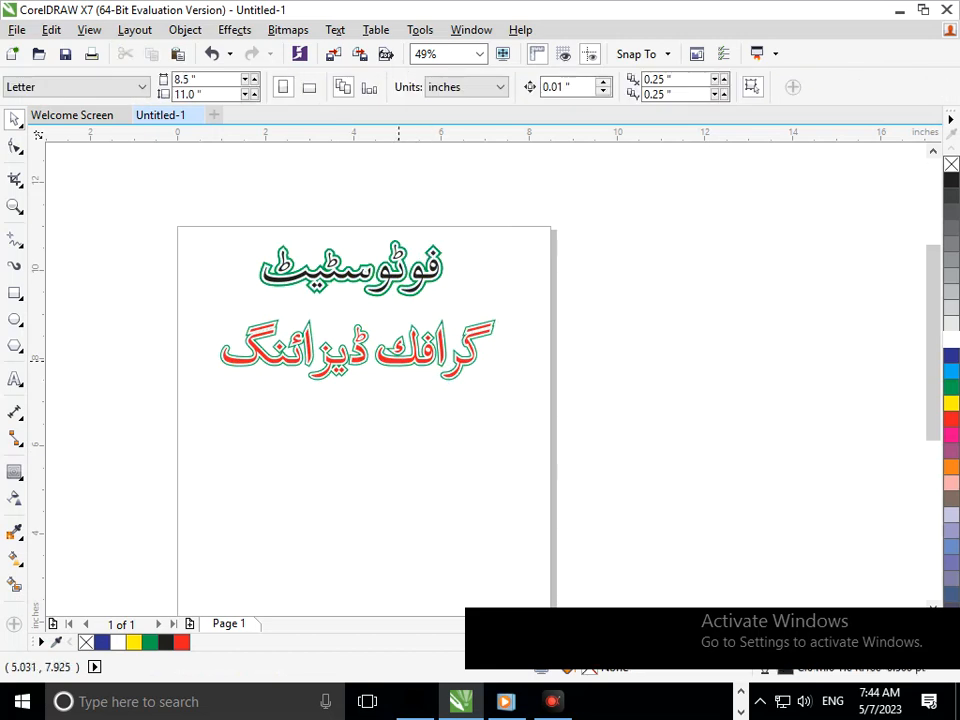
Try black and blue fills on the lower phrase's lettering and settle on a purple fill.
drag(399, 361, 367, 400)
key(ctrl+z)
click(951, 180)
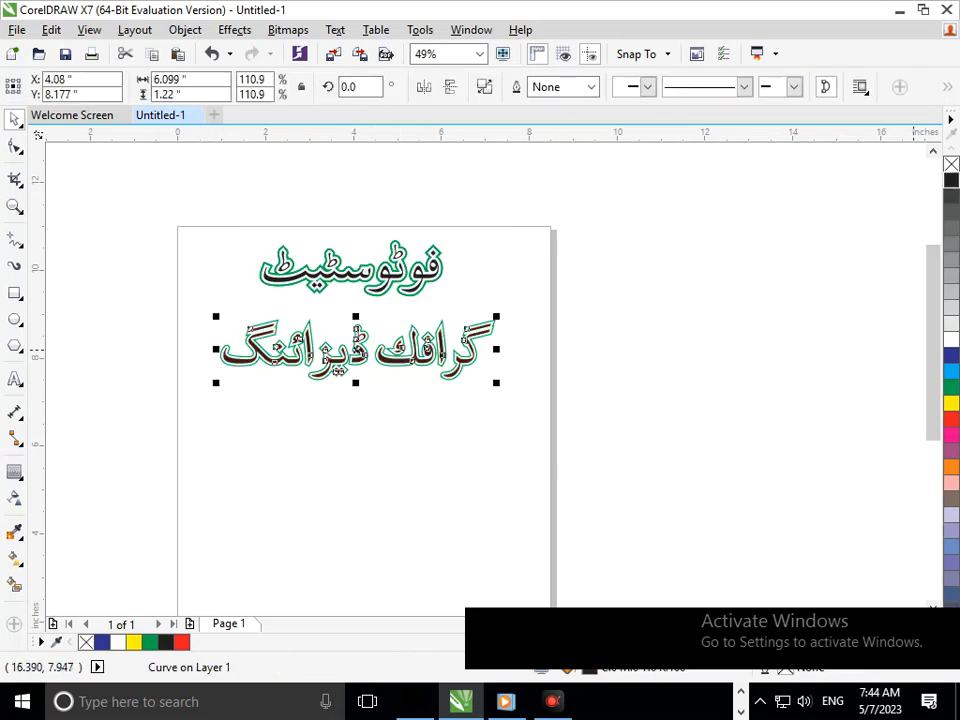
click(951, 355)
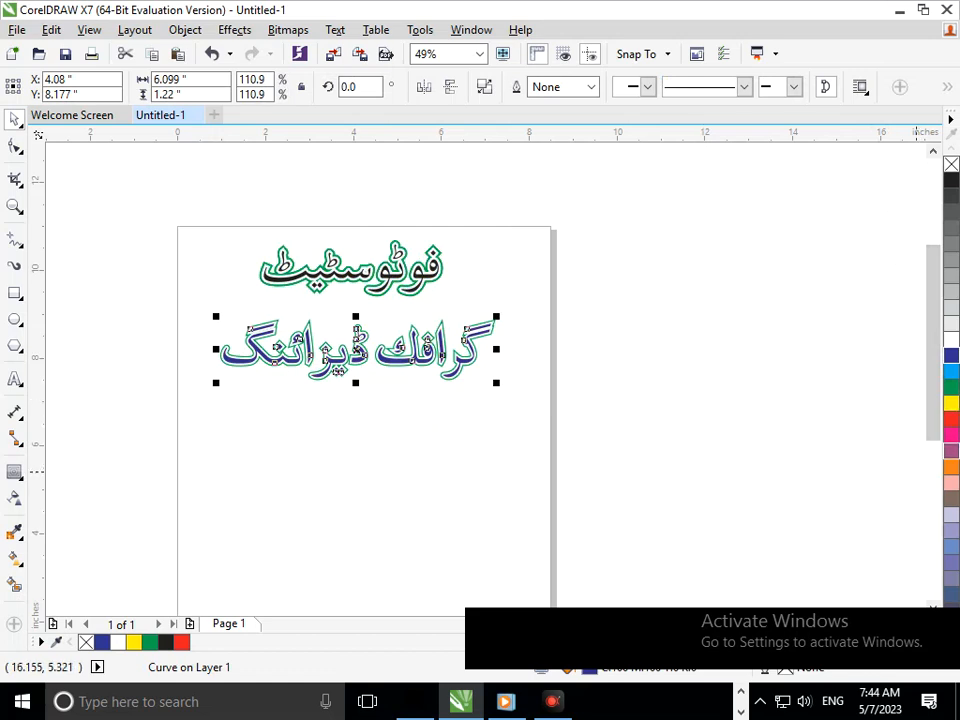
click(951, 451)
click(610, 491)
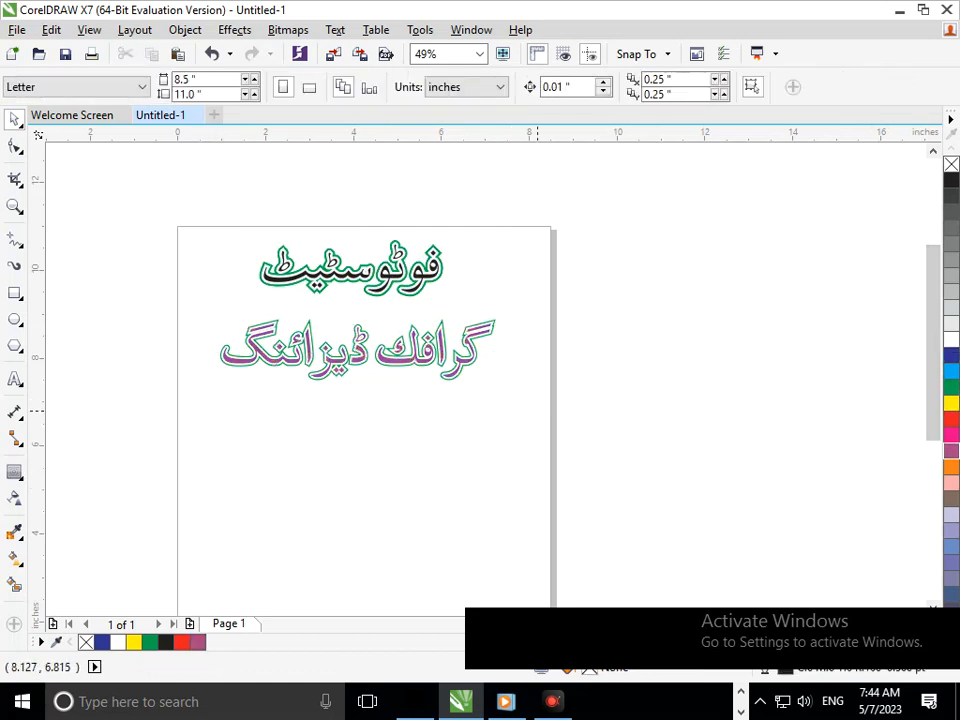
Try a black fill on the lower phrase's inner contour layer and check it against the upper word.
scroll(355, 305, up, 3)
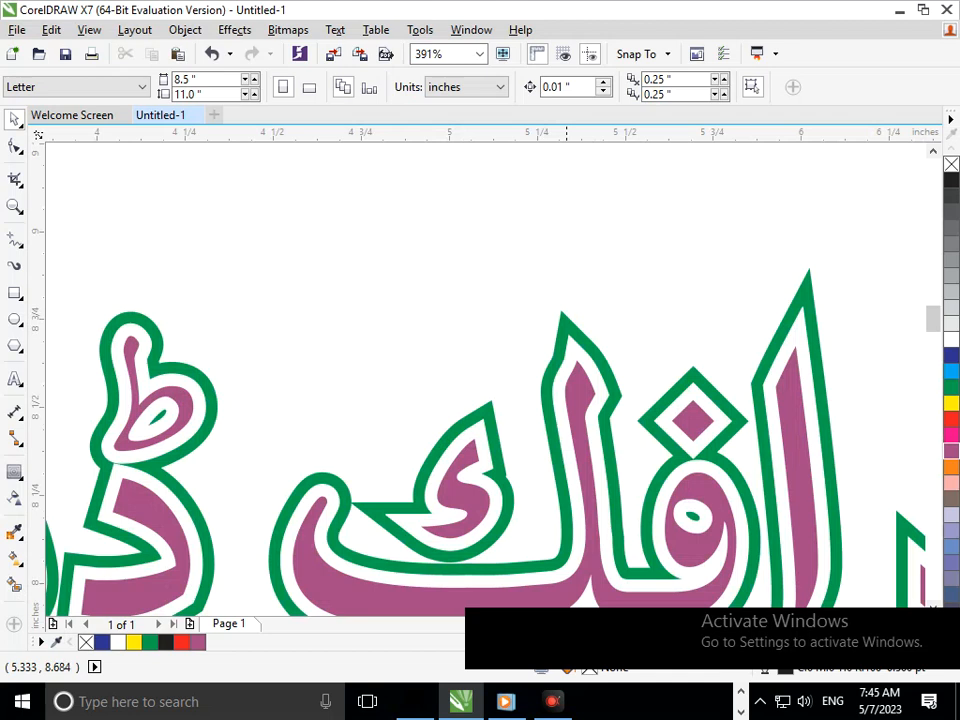
drag(568, 340, 561, 315)
key(ctrl+z)
click(951, 180)
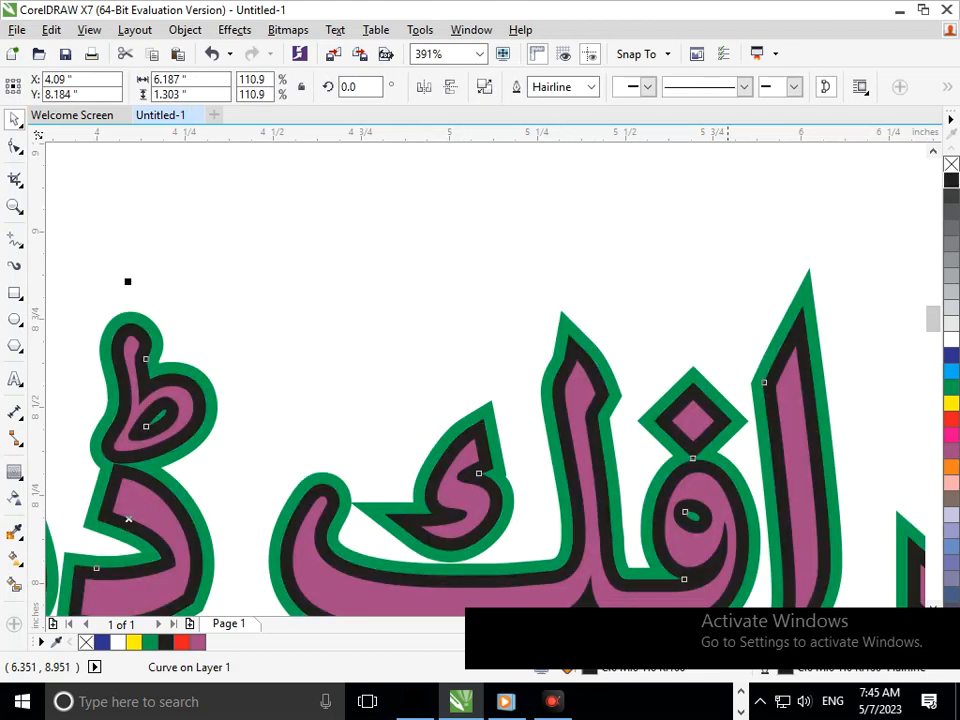
scroll(610, 462, down, 3)
click(542, 467)
key(F2)
drag(51, 262, 561, 408)
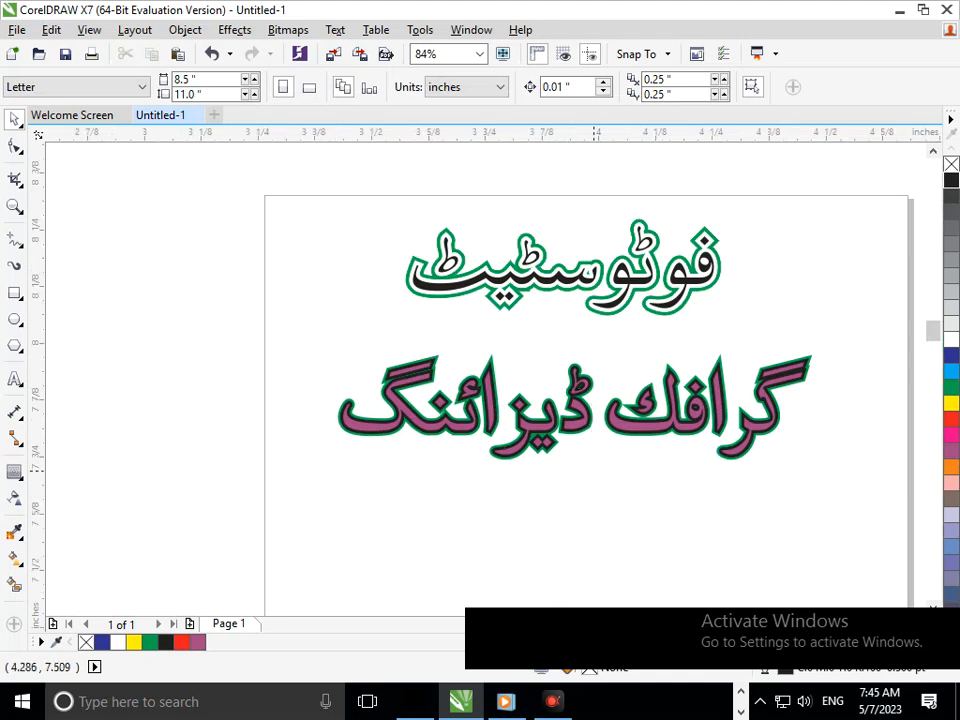
Try a yellow fill on the lower phrase's inner contour layer and review the whole design.
scroll(552, 430, up, 3)
drag(903, 399, 893, 435)
key(ctrl+z)
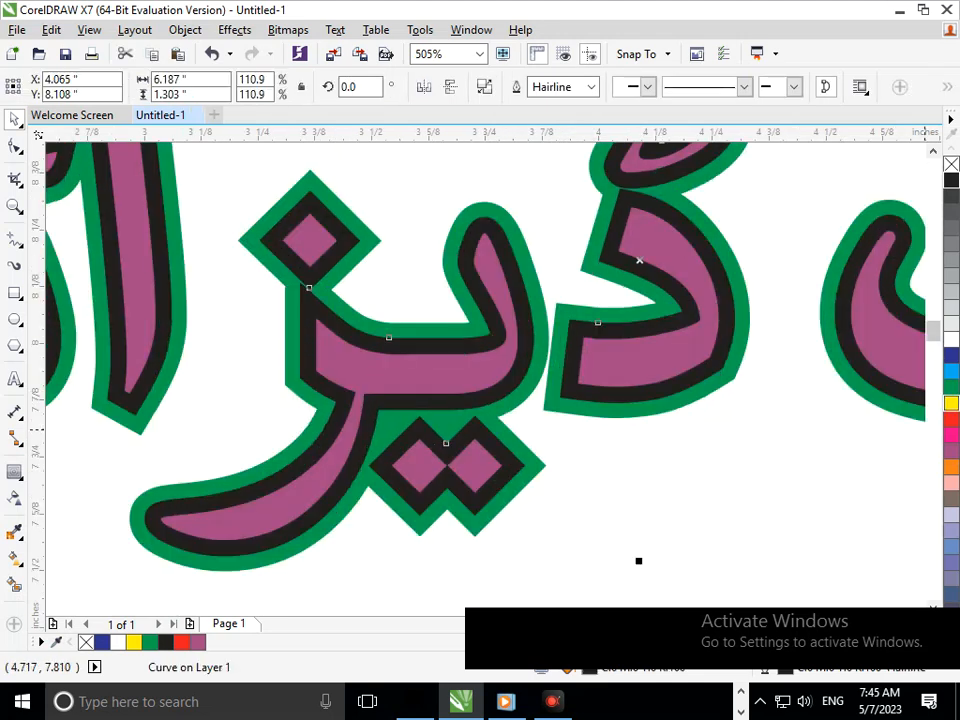
click(951, 403)
key(F2)
drag(427, 390, 486, 432)
key(F3)
click(627, 504)
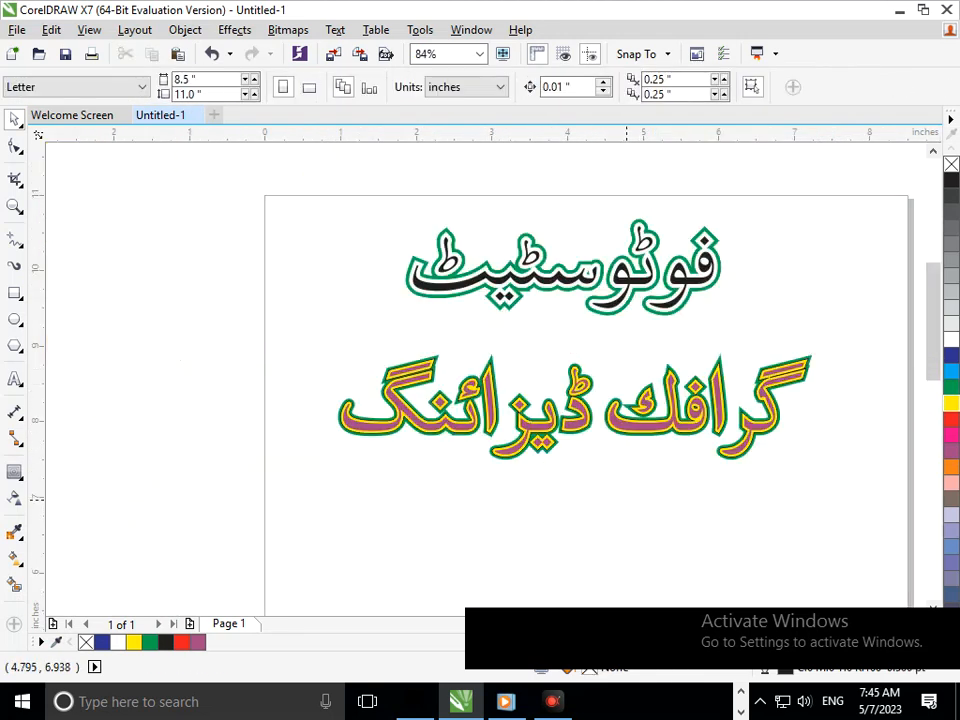
key(F3)
scroll(227, 251, up, 2)
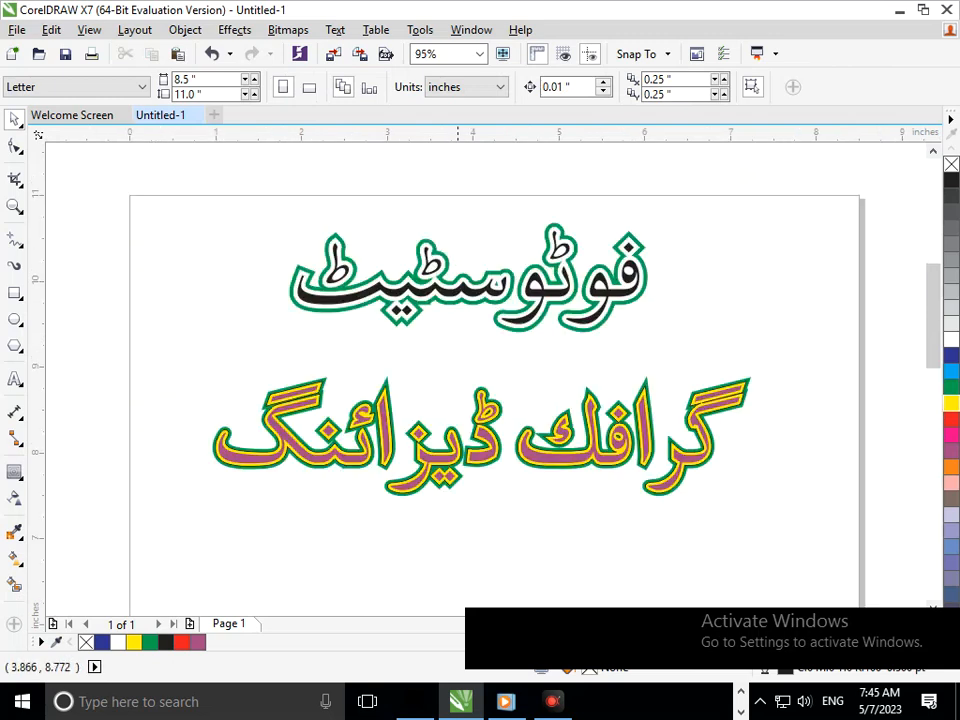
Fill the lower phrase's inner contour with white and give its outer contour a black fill and outline.
key(F2)
drag(462, 381, 561, 434)
drag(361, 400, 404, 402)
key(ctrl+z)
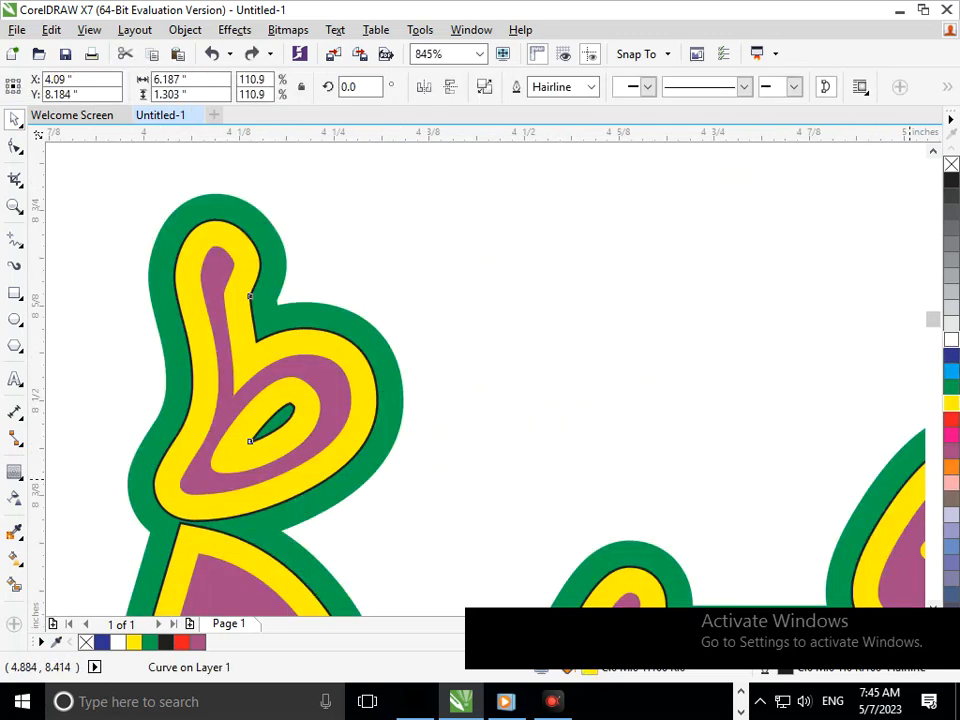
key(Delete)
click(148, 530)
click(951, 180)
right_click(951, 180)
Examine the lower phrase's recoloured contour close up and compare it with the upper word.
drag(456, 399, 567, 443)
key(F3)
drag(484, 469, 611, 484)
key(F3)
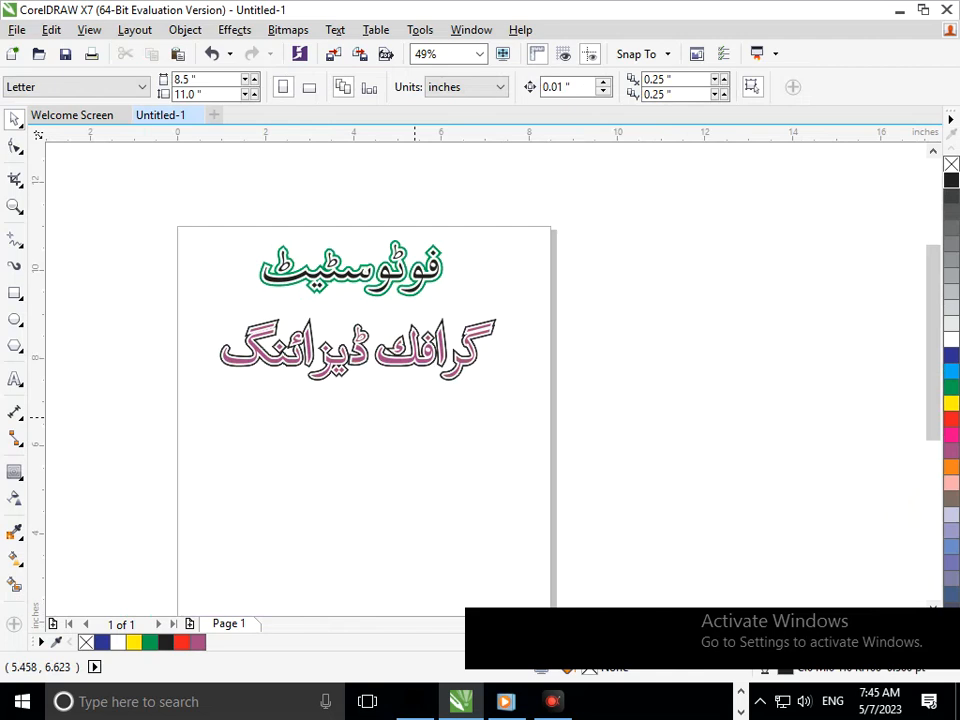
key(F2)
drag(139, 204, 541, 402)
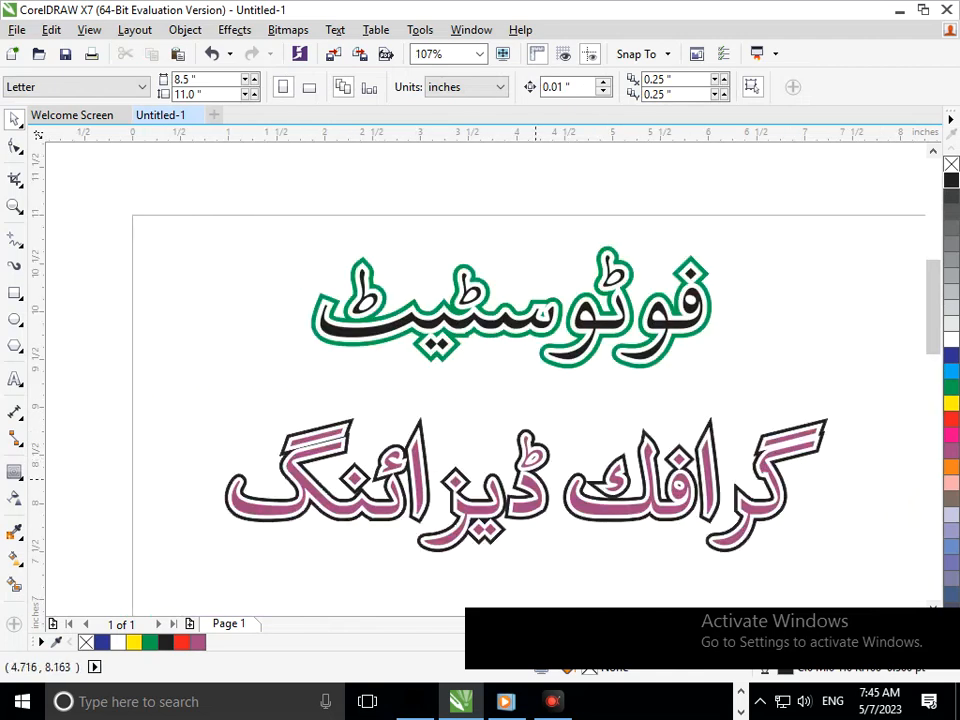
key(F3)
Add the artistic text "Corel Draw" beneath the lower Urdu phrase.
click(14, 379)
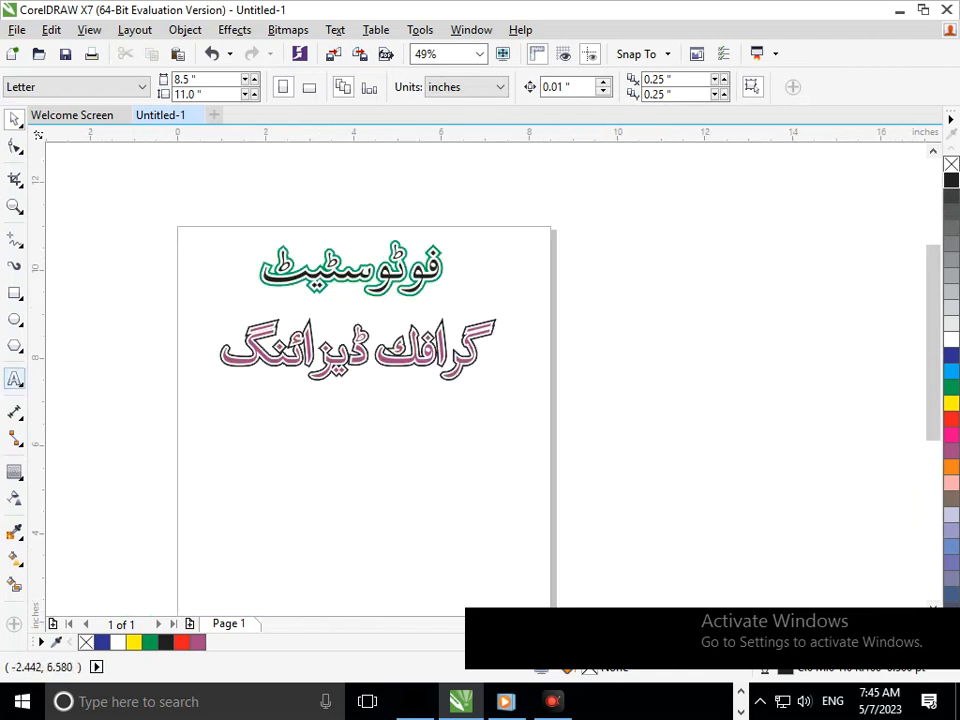
click(270, 457)
text(Co)
key(BackSpace)
text(OREL DRAW)
key(BackSpace)
key(BackSpace)
key(BackSpace)
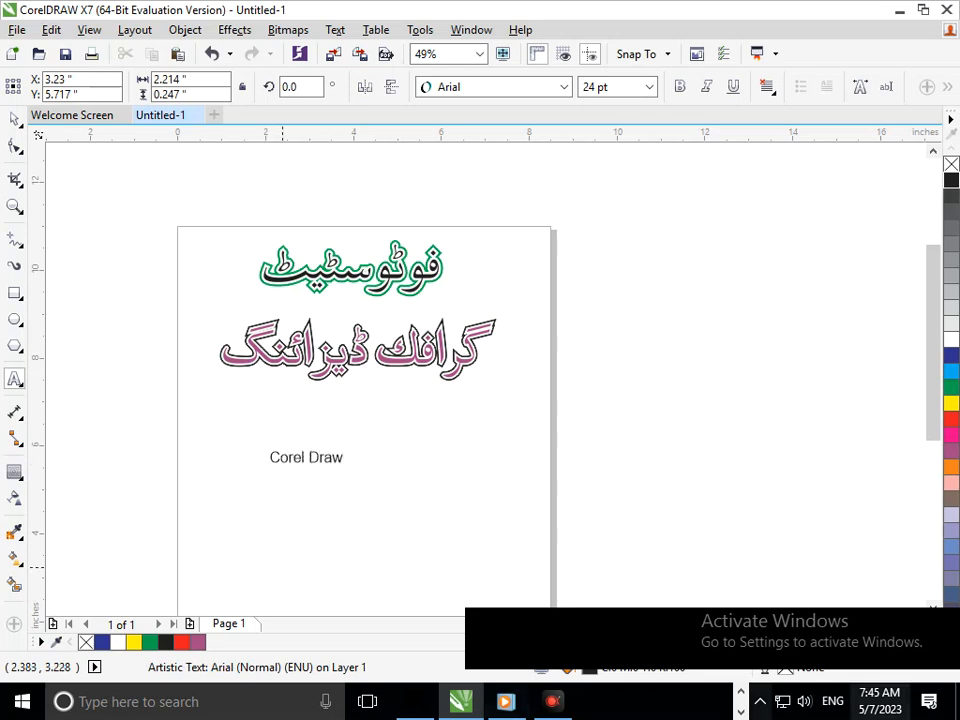
Scale the "Corel Draw" text to about 87 pt and centre it beneath the lower Urdu phrase.
mouse_move(350, 468)
mouse_down()
mouse_move(407, 488)
mouse_move(455, 486)
mouse_up()
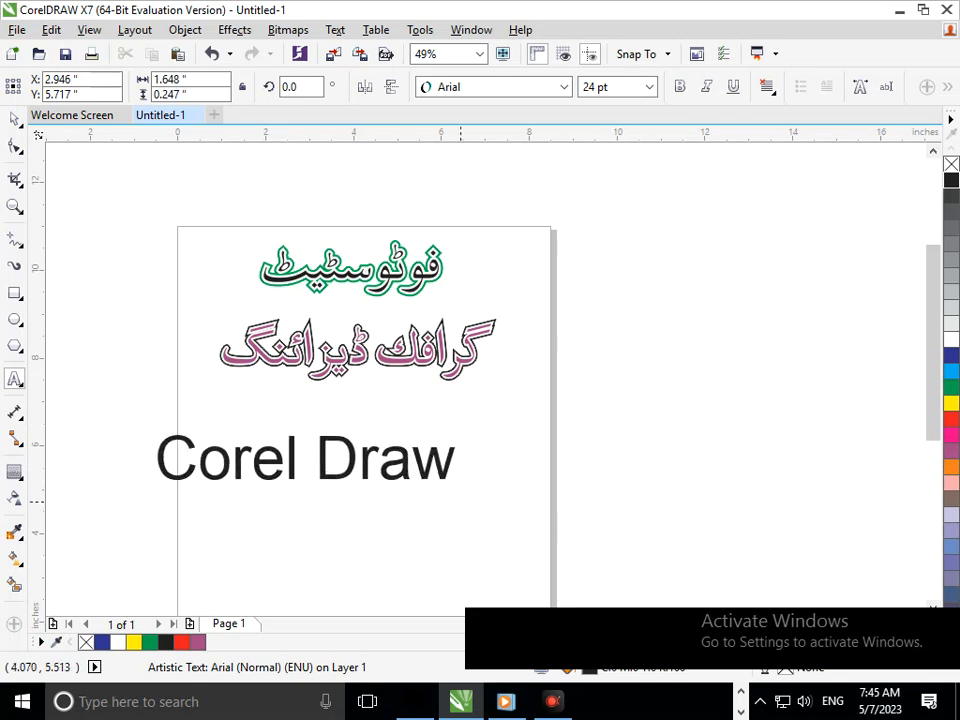
click(14, 119)
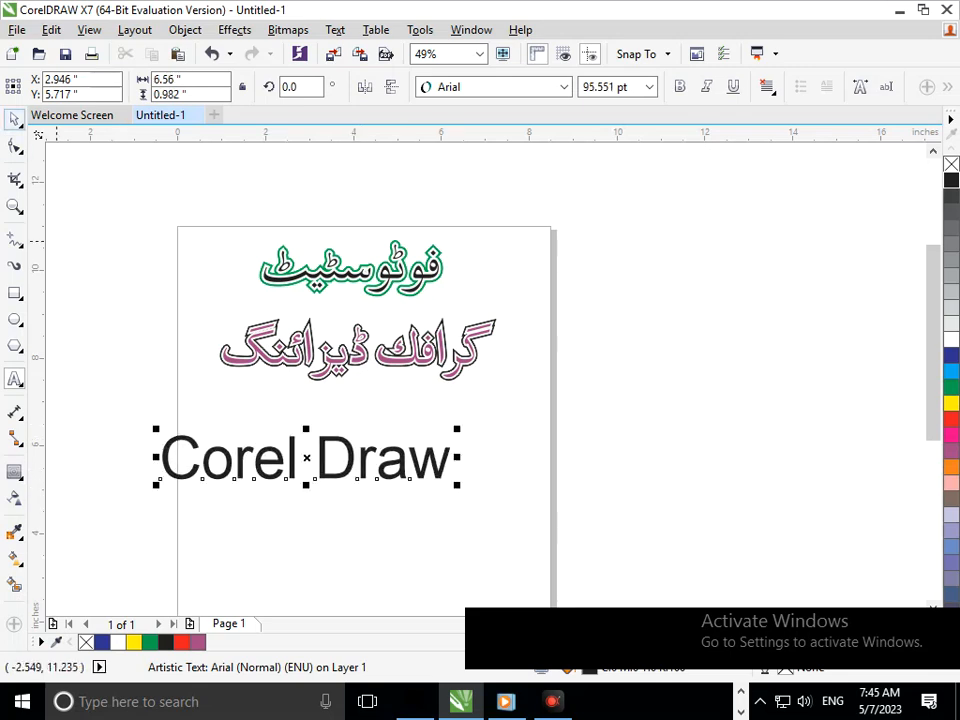
drag(343, 477, 399, 468)
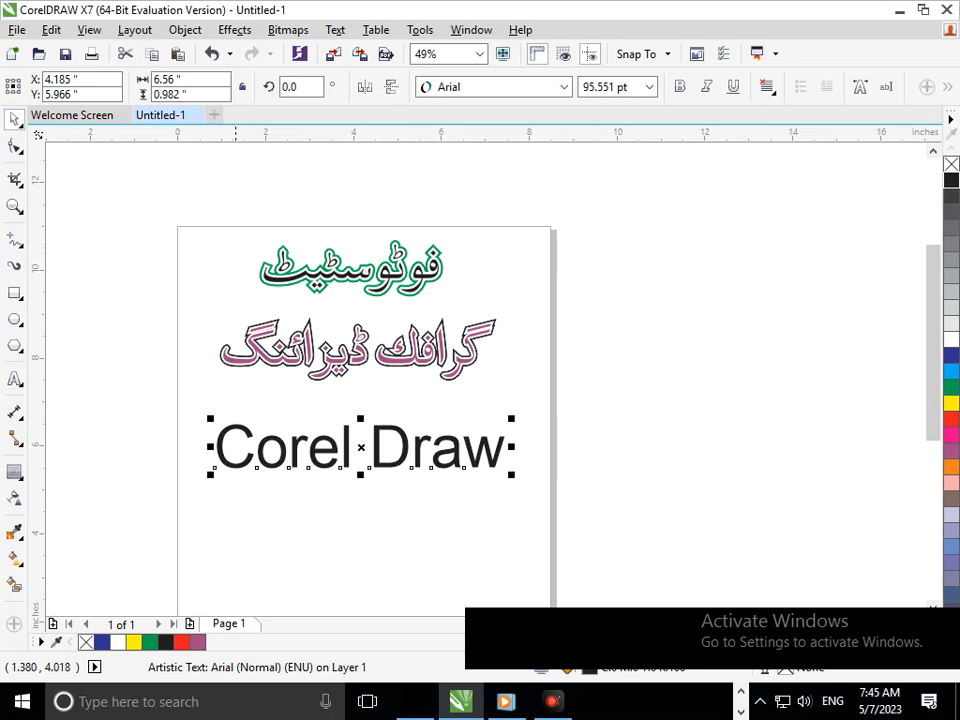
drag(213, 475, 229, 471)
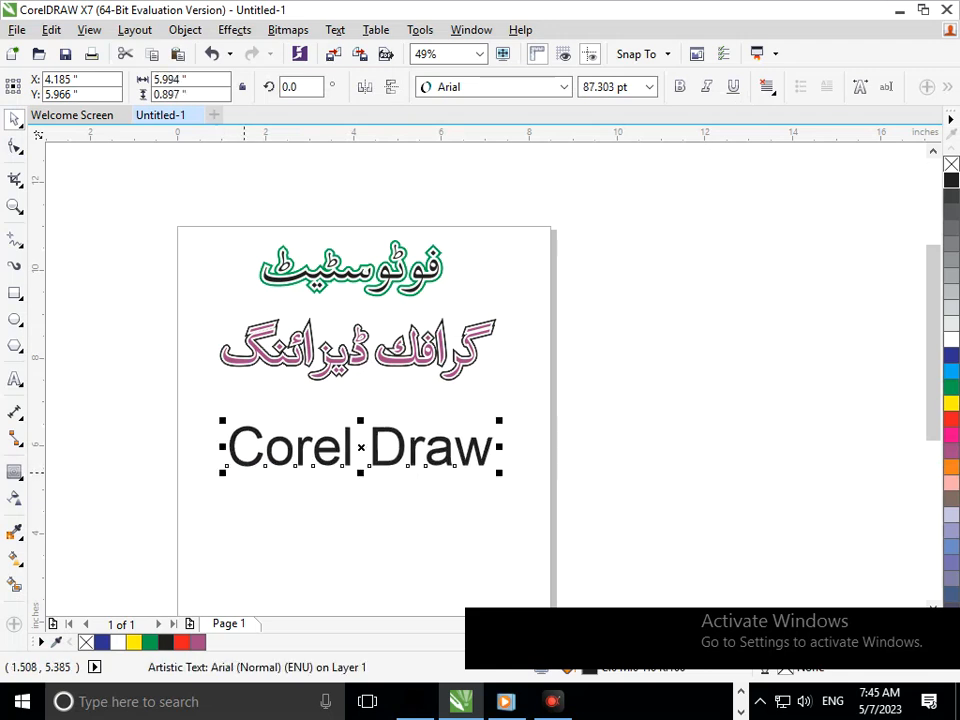
Try bold styling on the "Corel Draw" text and undo it.
click(680, 87)
click(614, 361)
click(429, 452)
key(ctrl+z)
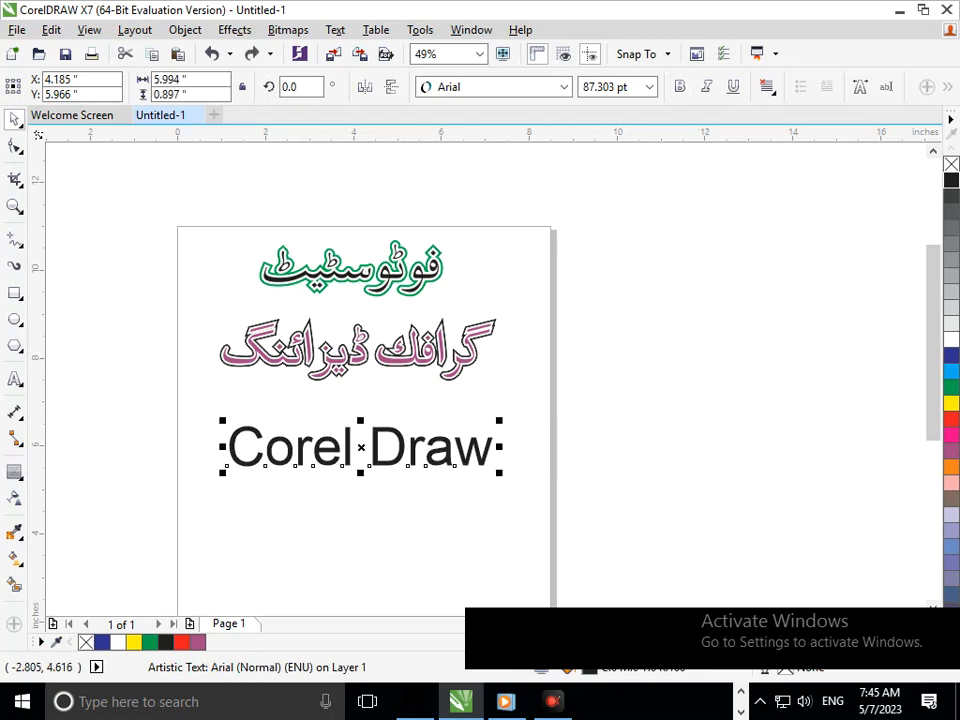
Apply an outside contour to the "Corel Draw" text, trying three steps before setting two steps and a 0.021-inch offset.
click(14, 471)
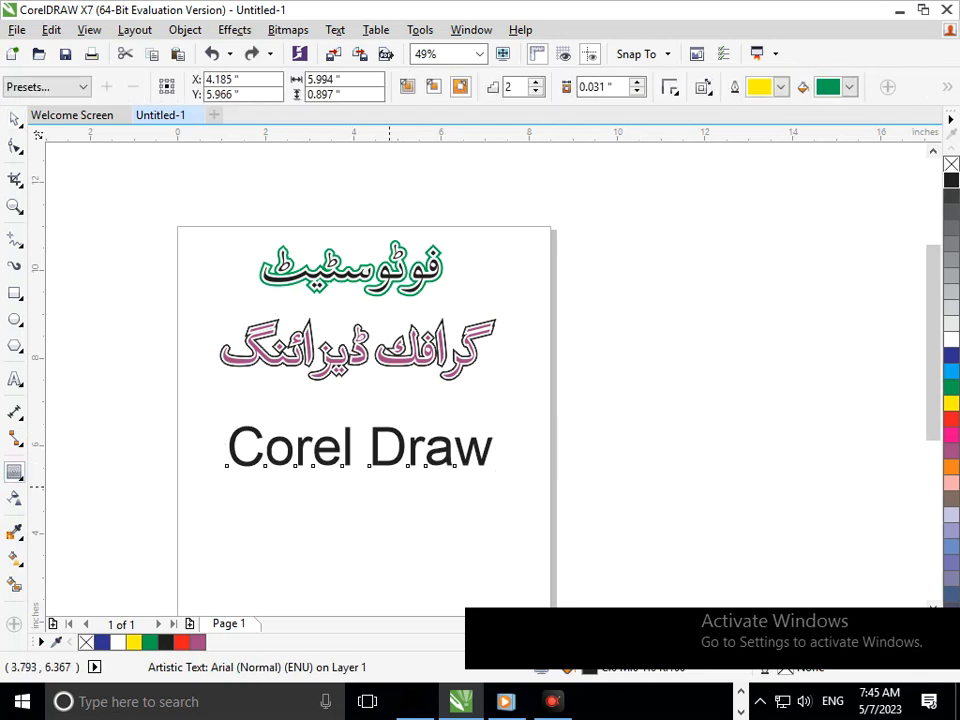
drag(389, 487, 362, 447)
click(523, 380)
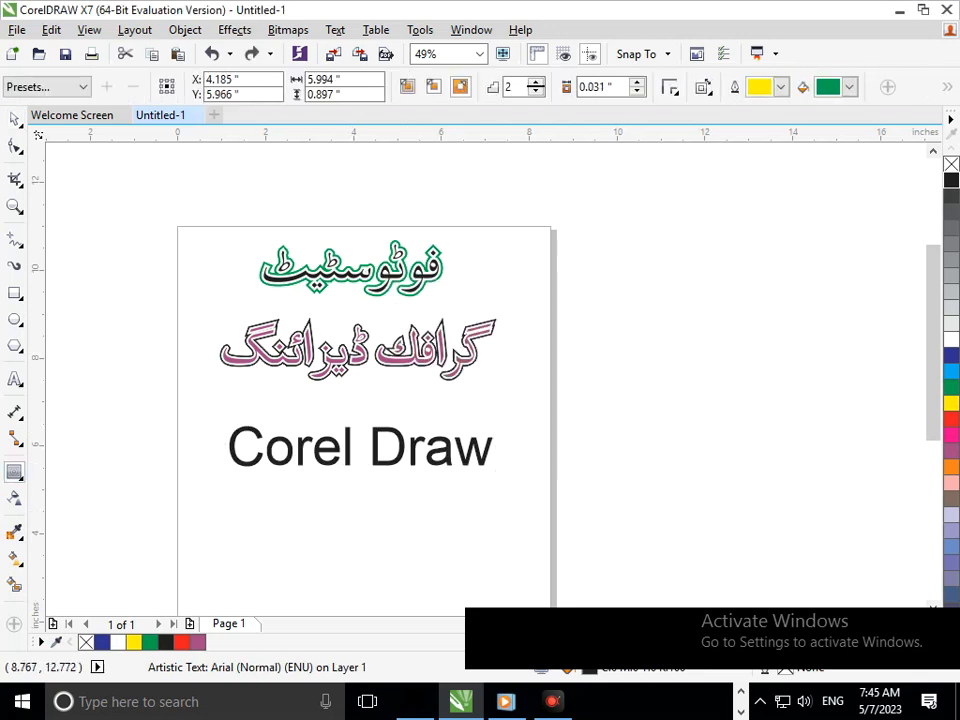
click(536, 83)
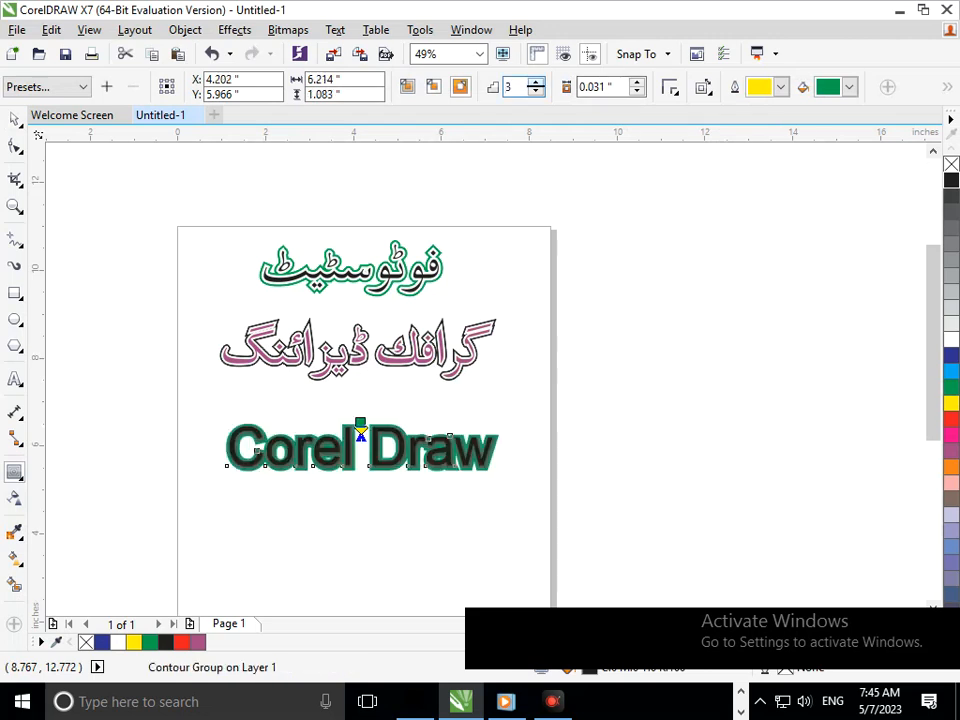
scroll(319, 457, up, 3)
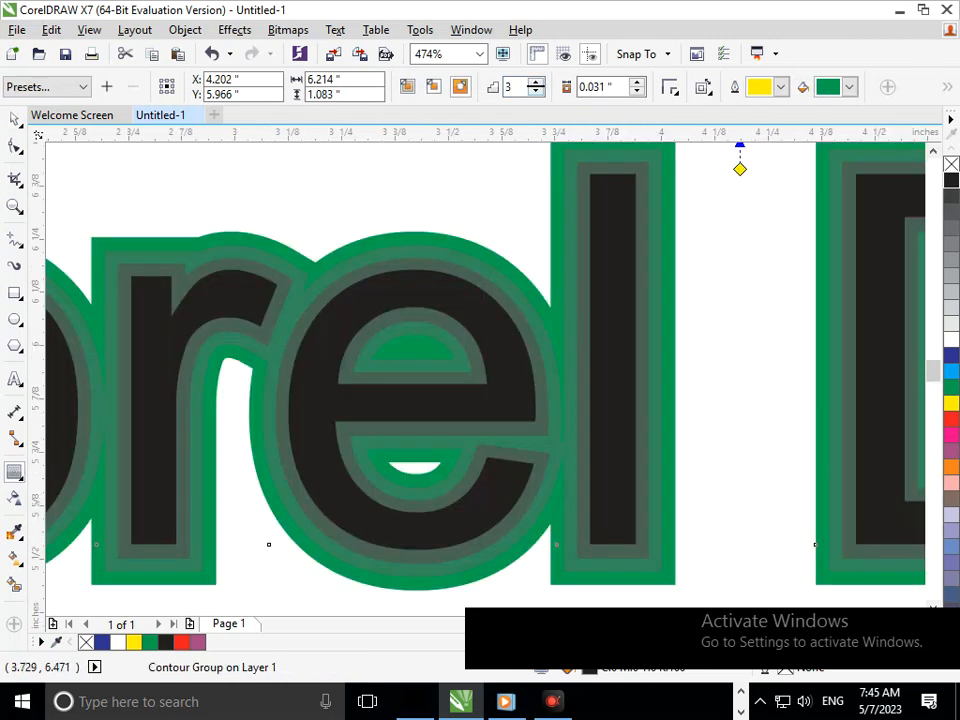
click(536, 91)
drag(452, 539, 486, 541)
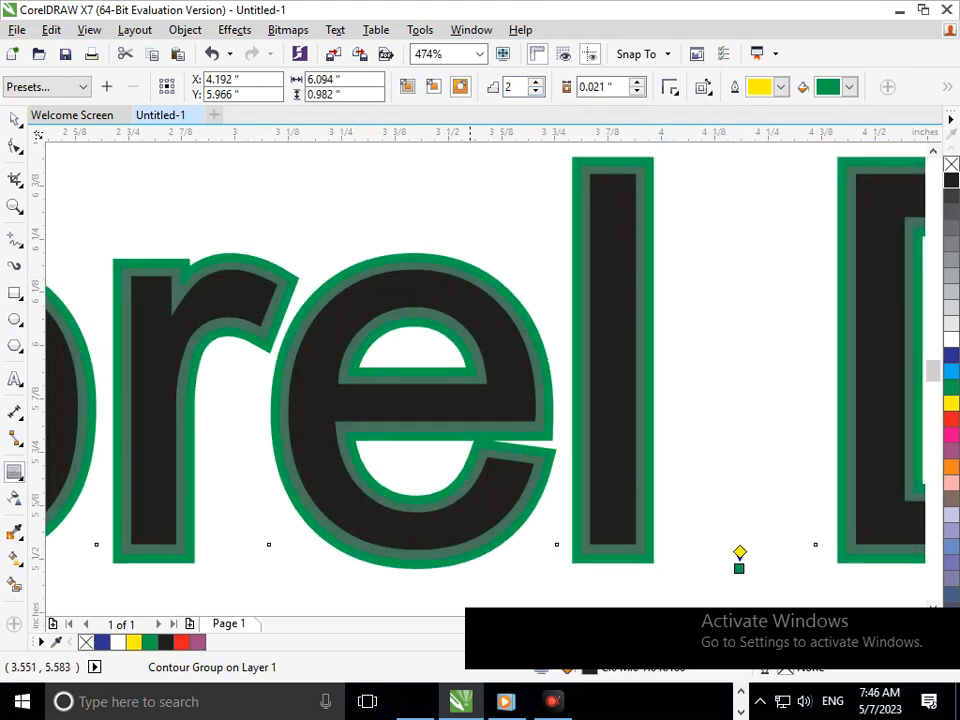
Test-move the "Corel Draw" text with its contour, undo the move, and break the contour group apart.
click(15, 119)
drag(350, 412, 328, 459)
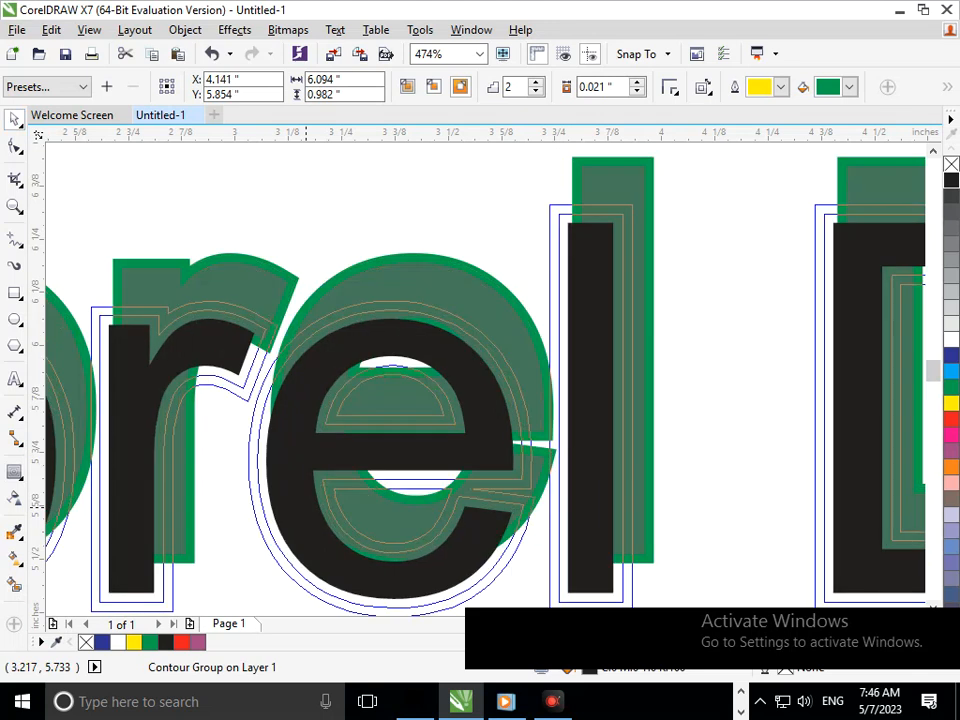
key(ctrl+z)
click(187, 30)
click(237, 311)
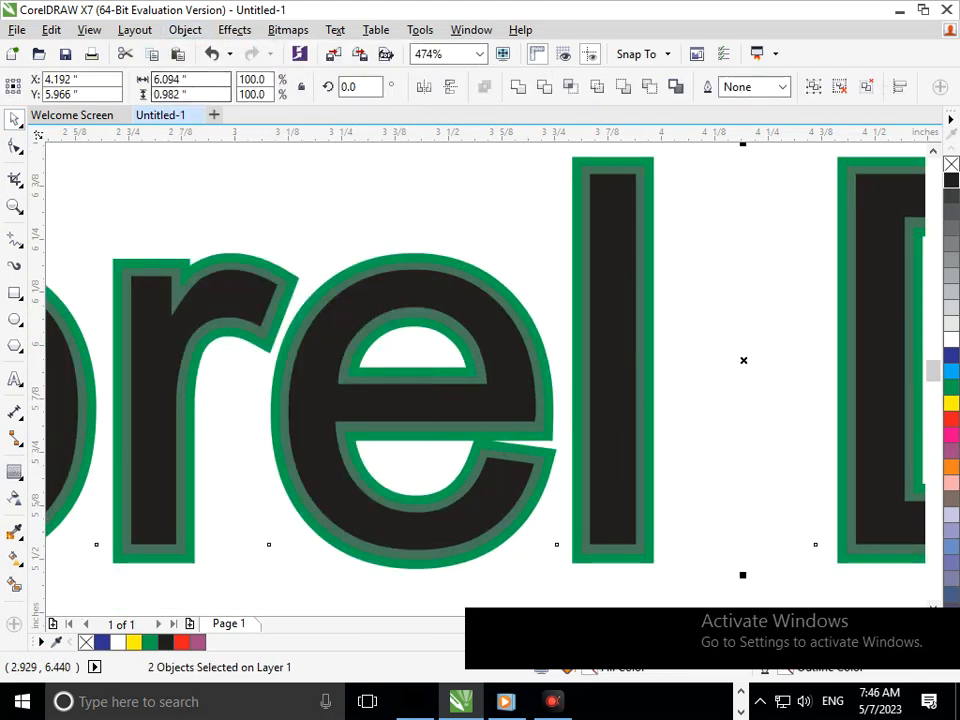
key(ctrl+z)
click(185, 30)
click(262, 310)
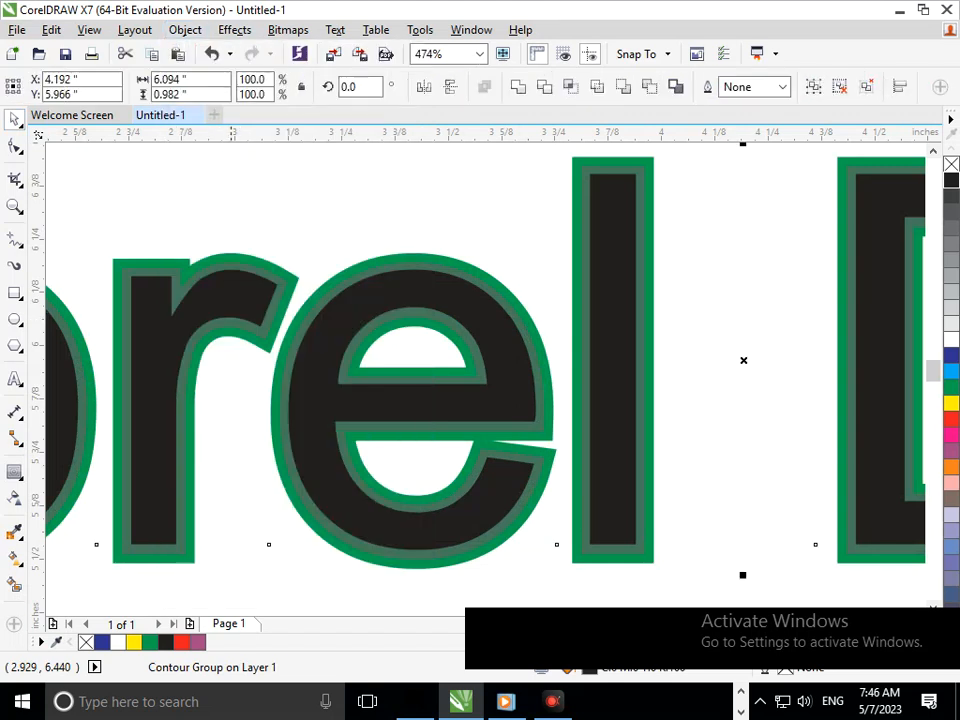
Test the separation of "Corel Draw" from its contour with a small move and undo the move.
key(F3)
click(407, 507)
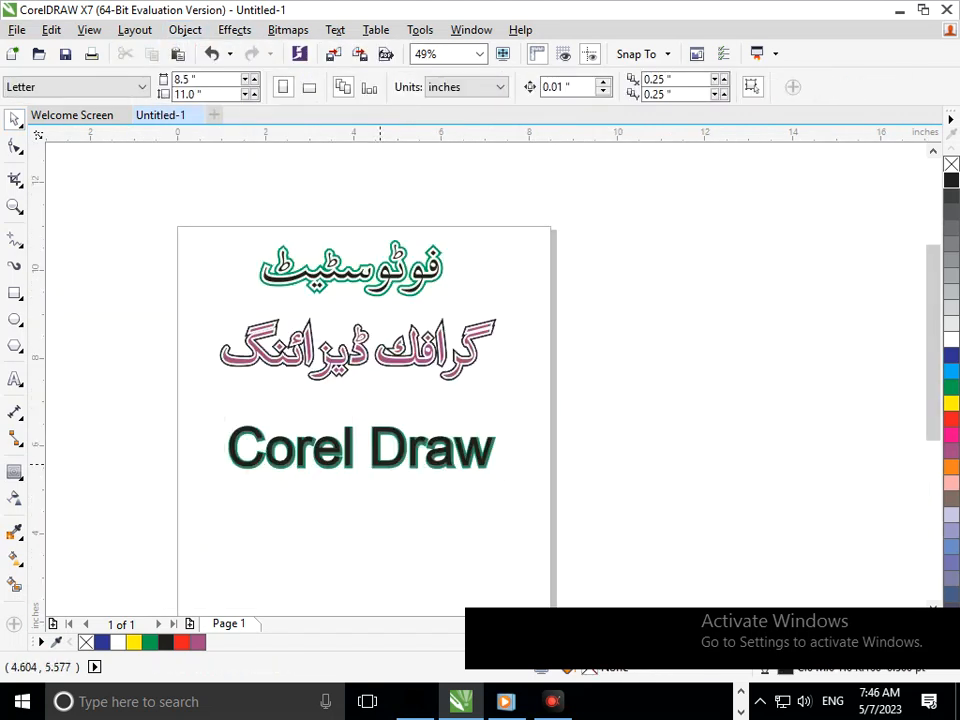
drag(380, 467, 362, 498)
key(ctrl+z)
click(413, 483)
Move the contour group of "Corel Draw" about 0.26 inches down and 0.09 inches right of the black lettering.
key(F2)
drag(435, 424, 518, 497)
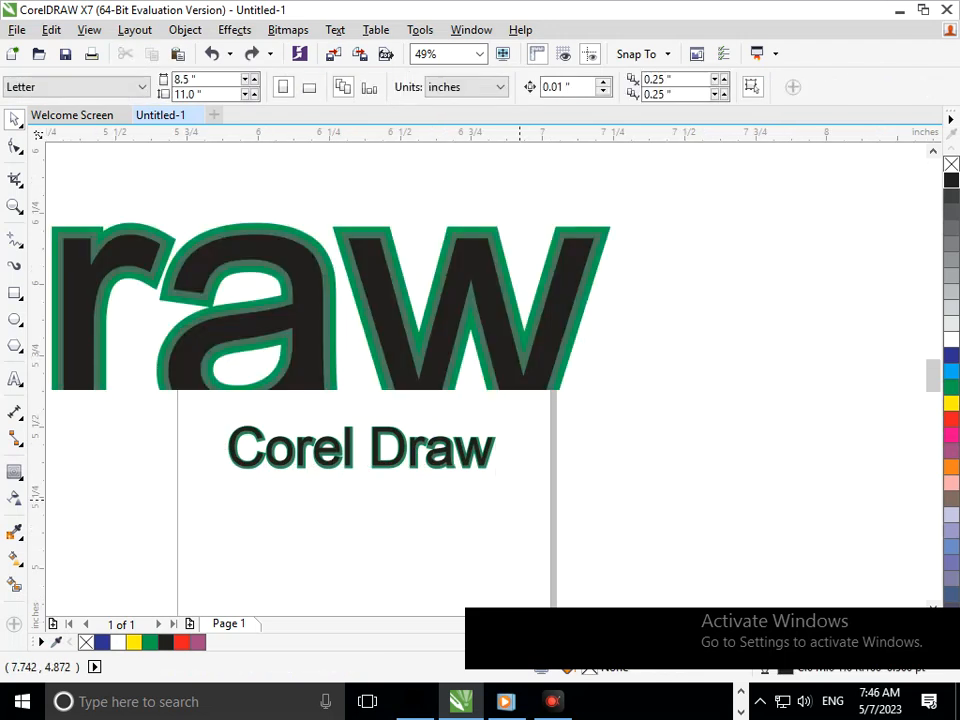
drag(433, 426, 458, 500)
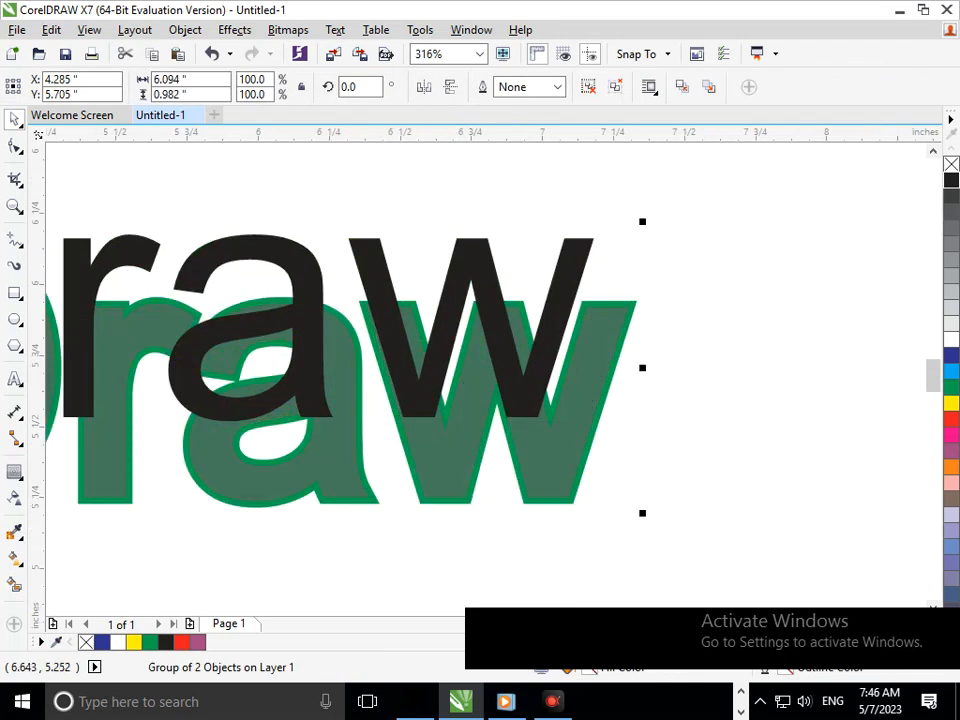
key(F3)
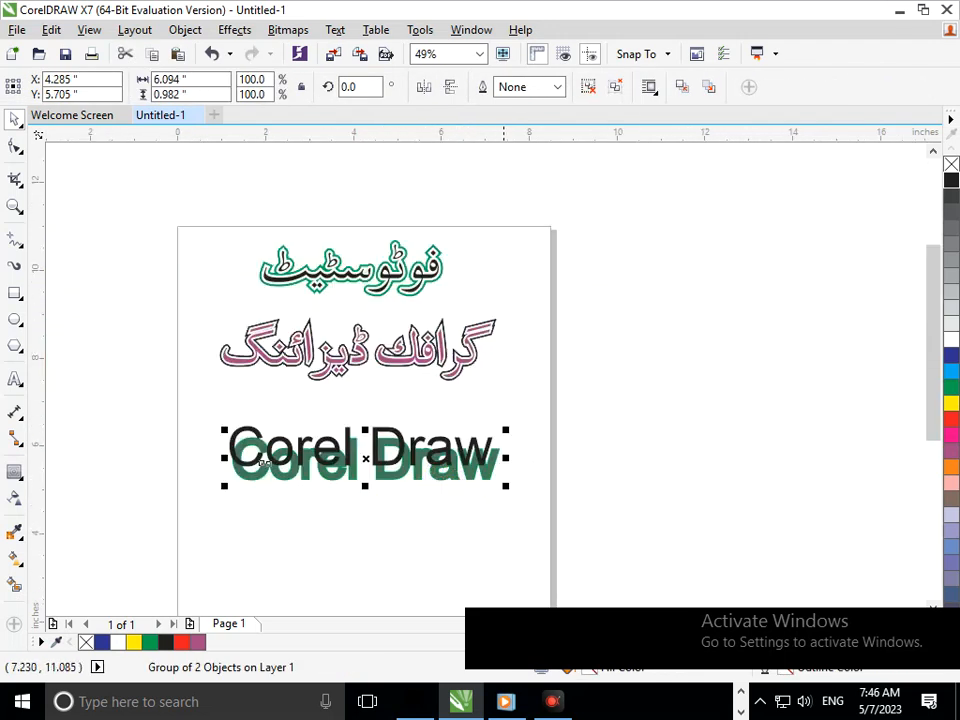
click(682, 87)
click(482, 487)
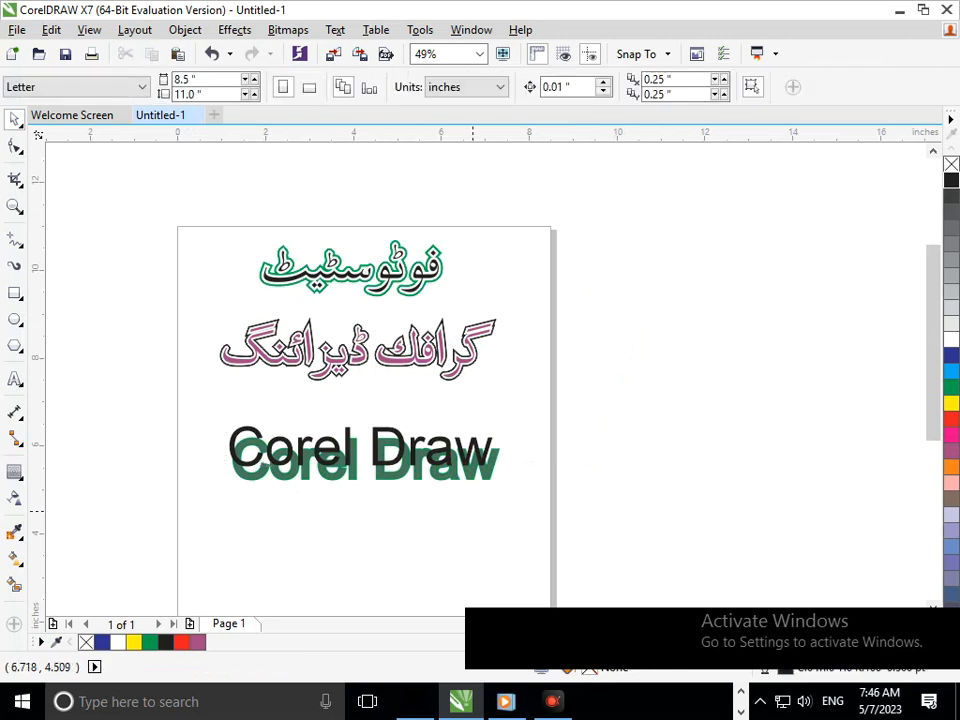
Undo the move of the "Corel Draw" contour group and ungroup it into separate contour layers.
key(ctrl+z)
key(ctrl+z)
click(469, 531)
key(F2)
drag(364, 430, 416, 486)
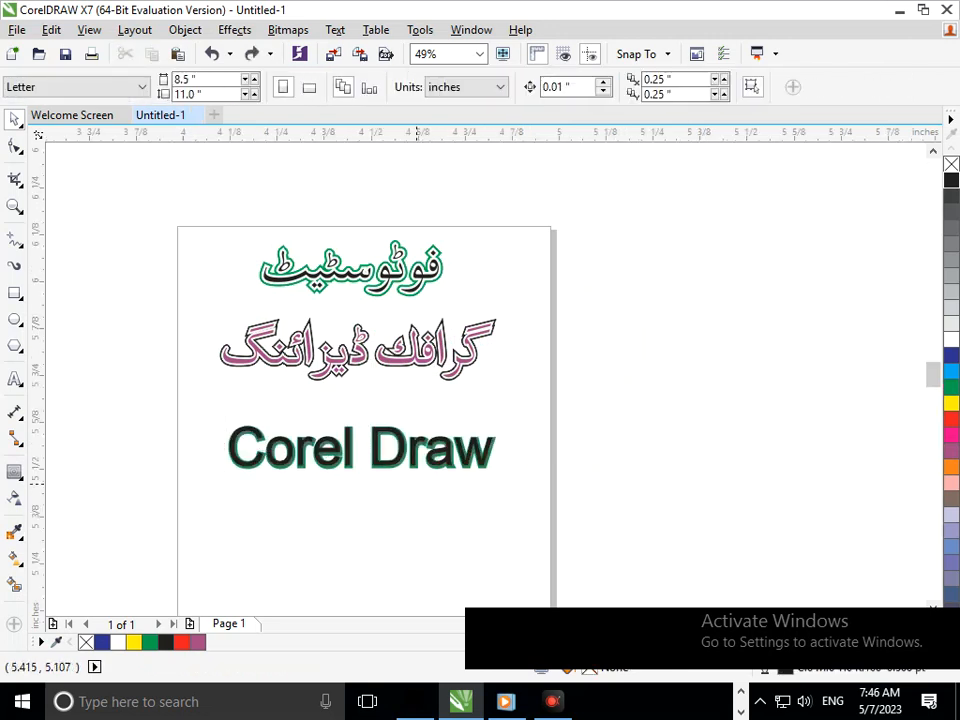
click(409, 466)
key(ctrl+u)
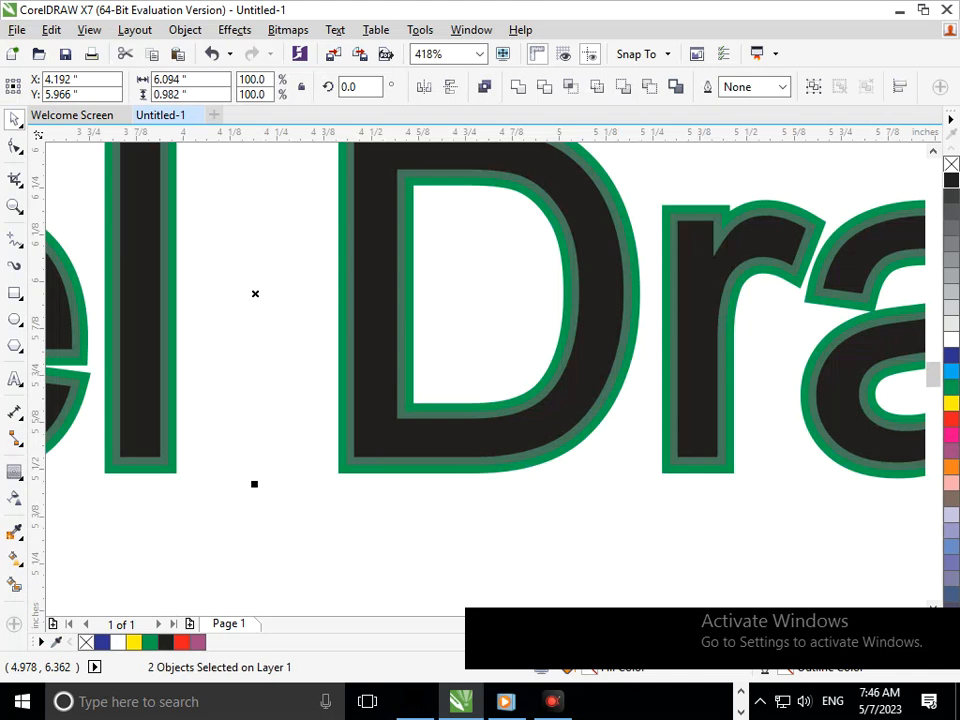
key(F3)
click(567, 483)
Test-move the inner contour of "Corel Draw", undo the move, and fill that contour with yellow.
key(F2)
drag(354, 424, 534, 500)
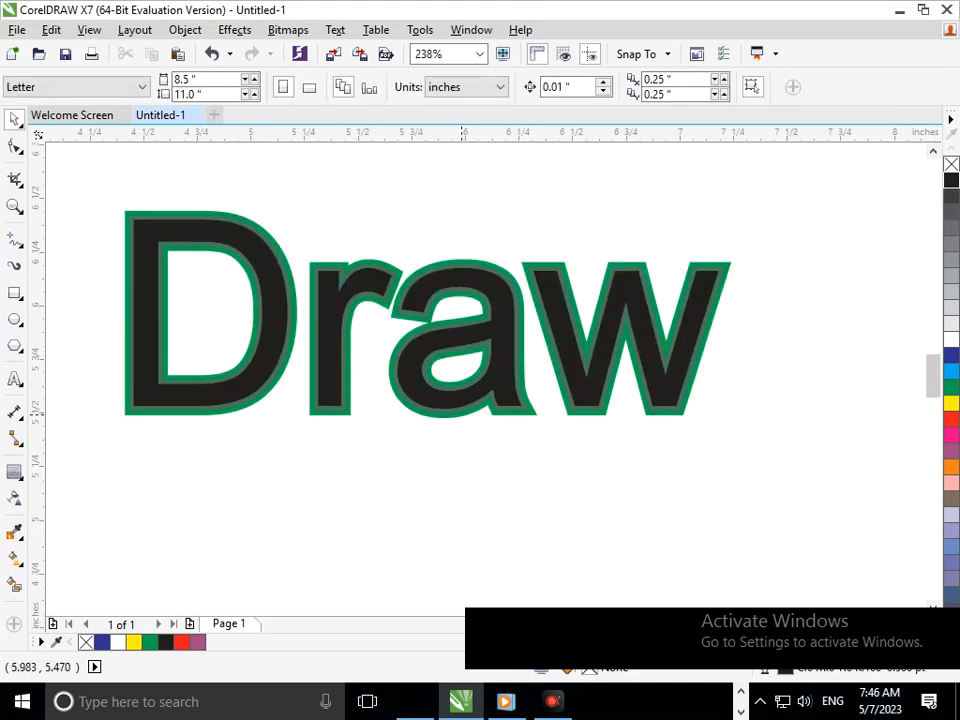
key(F2)
drag(392, 353, 508, 447)
drag(516, 370, 448, 388)
key(ctrl+z)
click(951, 403)
key(F3)
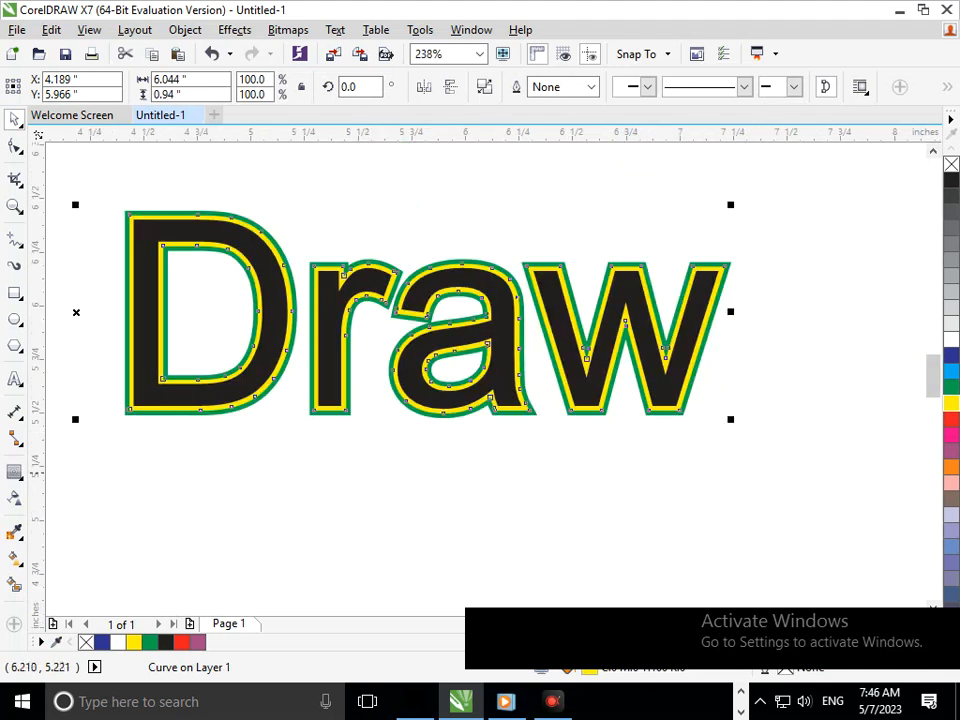
key(F3)
key(Escape)
Test-move the inner contour of "Corel Draw", undo the move, and set its fill and outline to white.
key(F2)
mouse_move(306, 394)
mouse_down()
mouse_move(418, 483)
mouse_move(424, 521)
mouse_up()
key(ctrl+z)
click(951, 340)
right_click(951, 340)
key(F3)
click(435, 577)
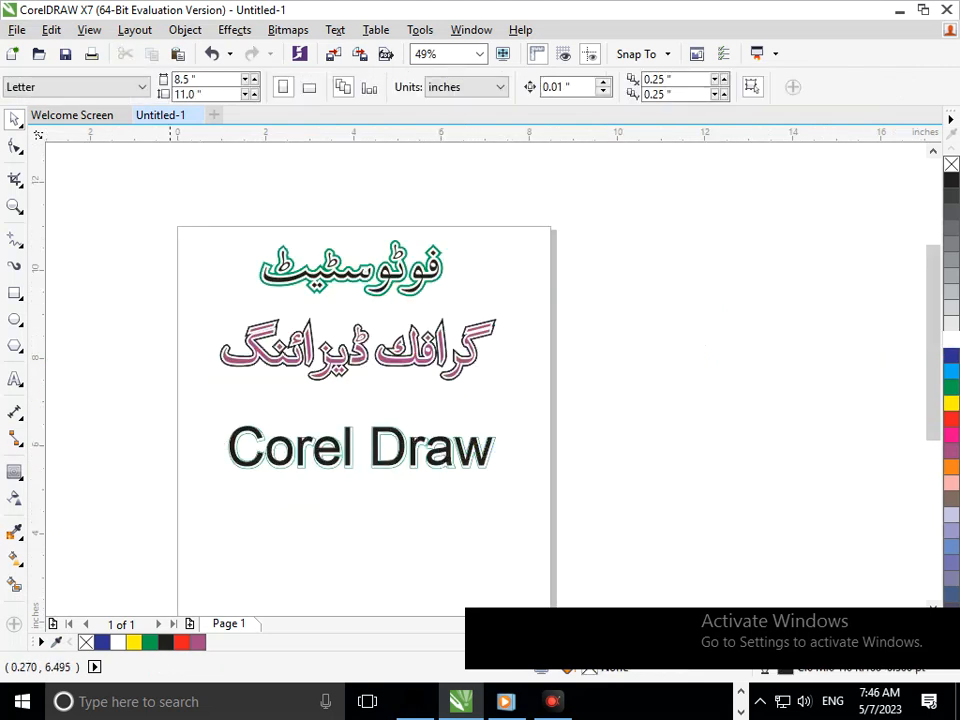
Fill the black "Corel Draw" lettering with blue.
key(F2)
drag(165, 408, 460, 508)
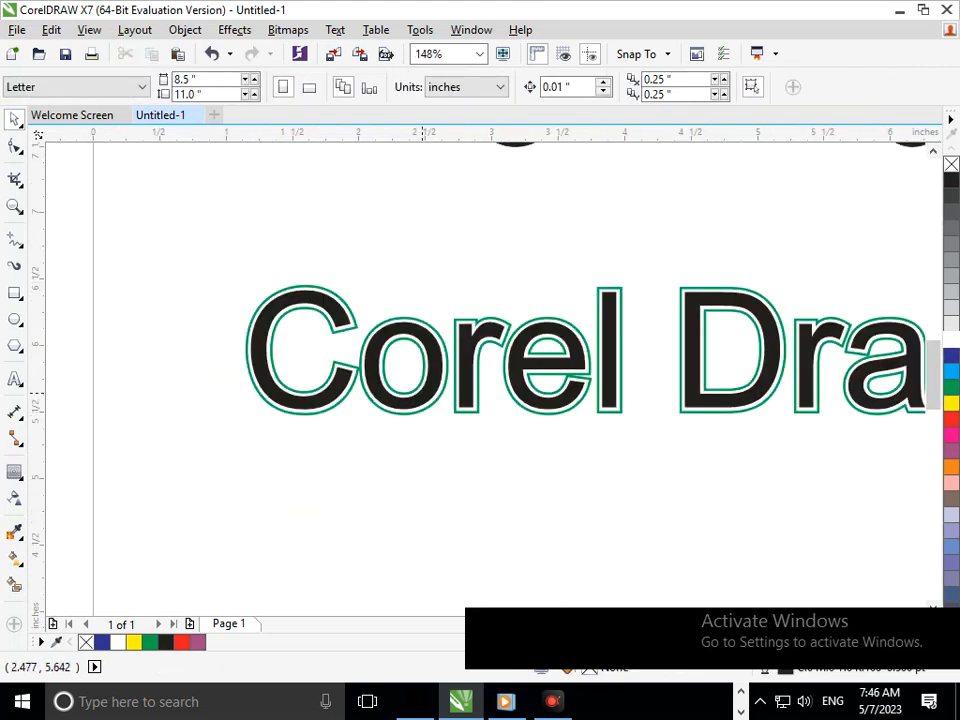
click(435, 398)
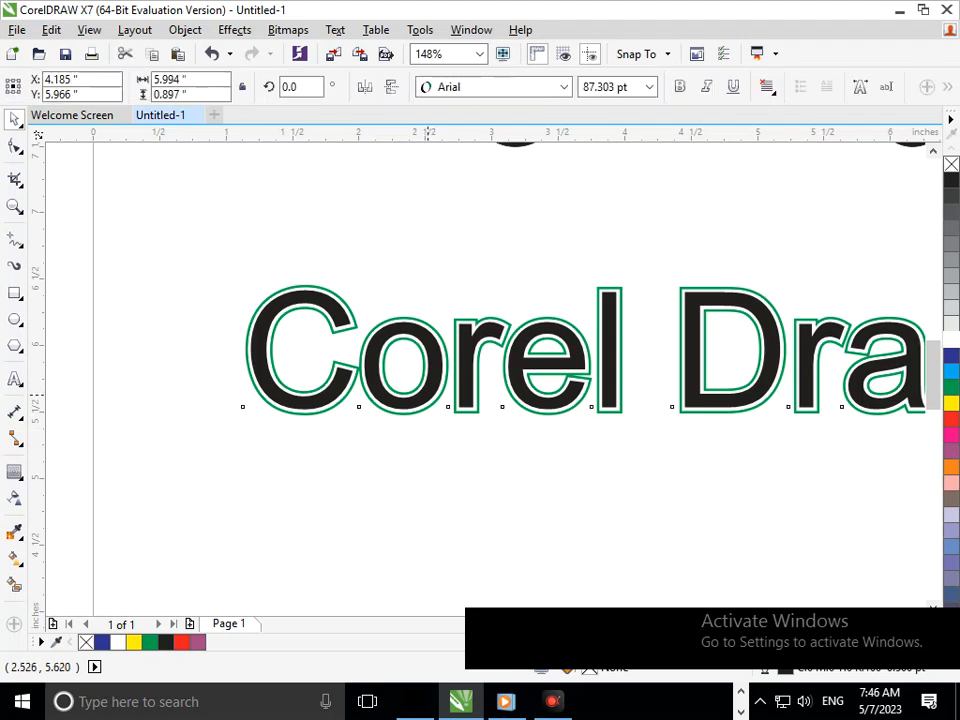
click(951, 355)
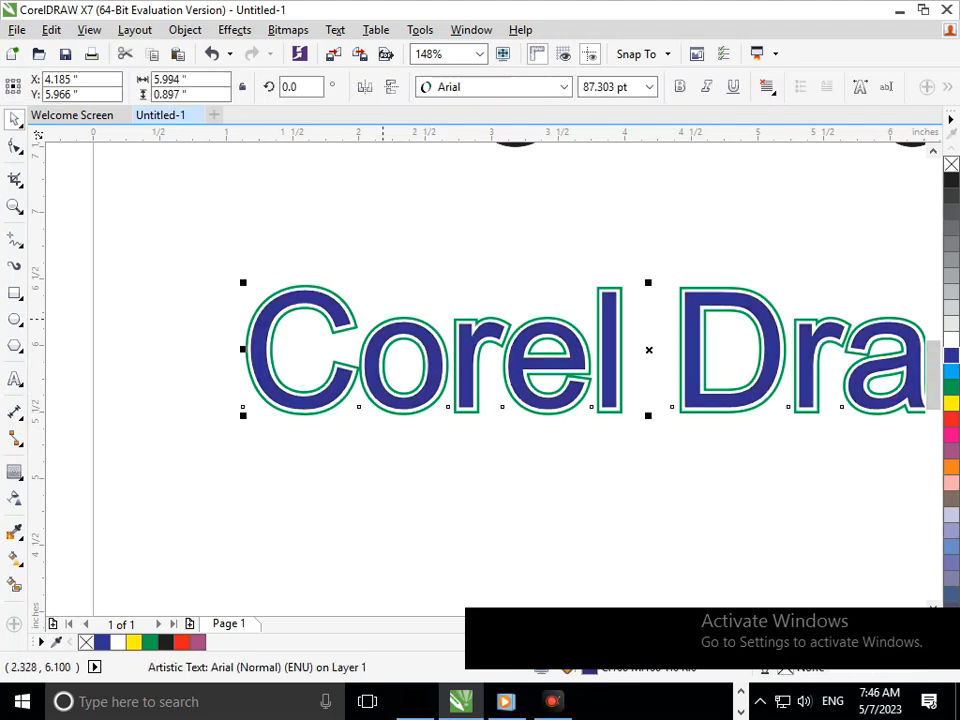
key(F3)
key(Escape)
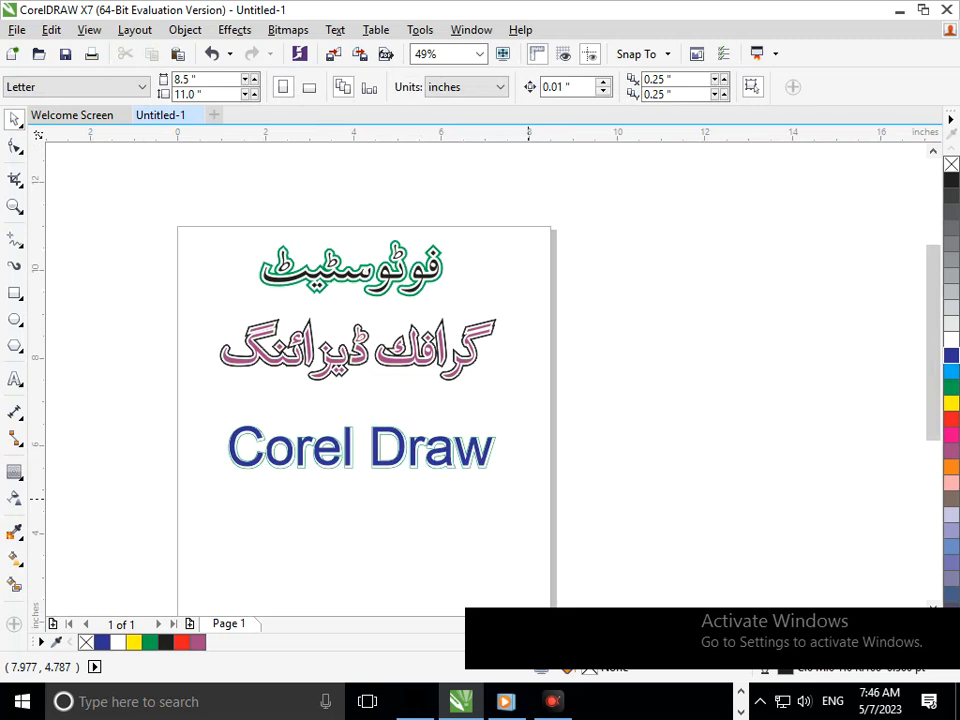
Try yellow and cyan fills on the "Corel Draw" lettering before setting it back to blue.
click(375, 452)
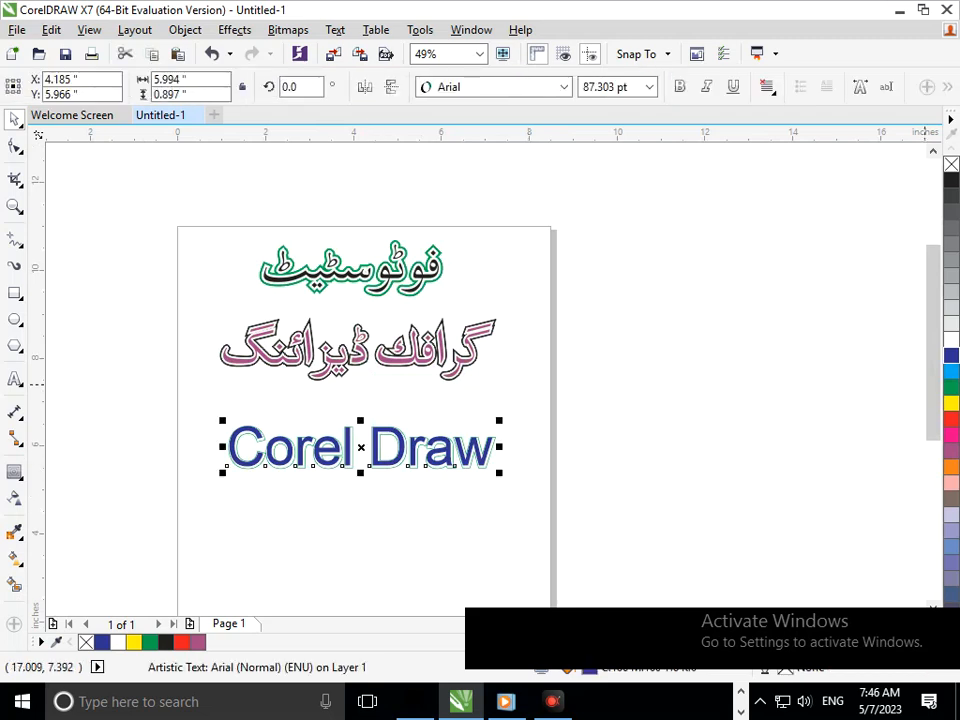
click(951, 403)
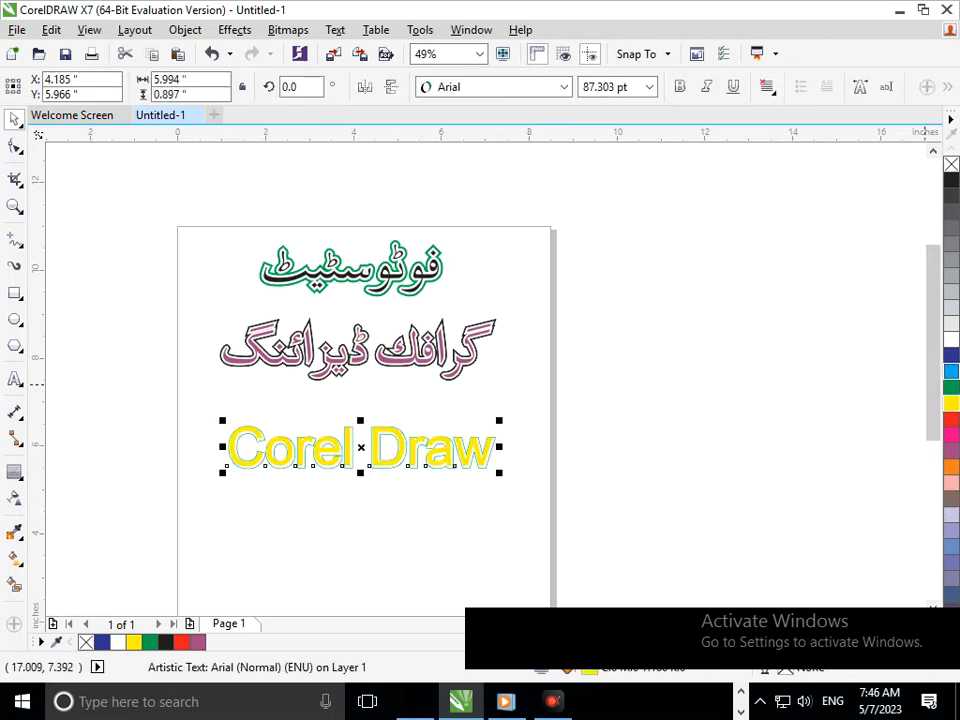
click(951, 371)
click(951, 355)
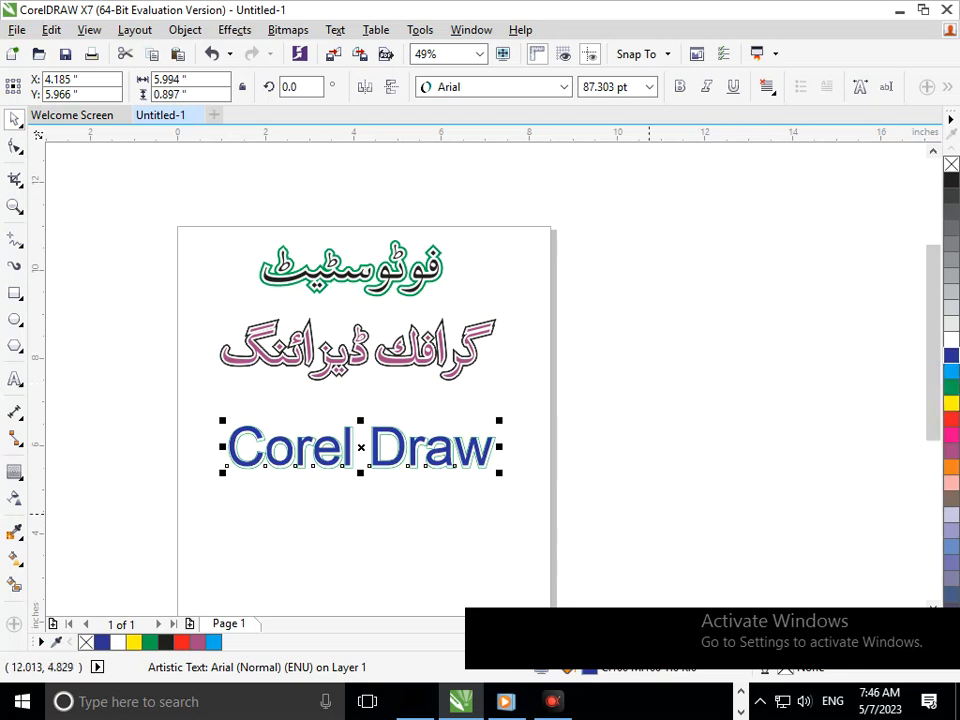
click(697, 494)
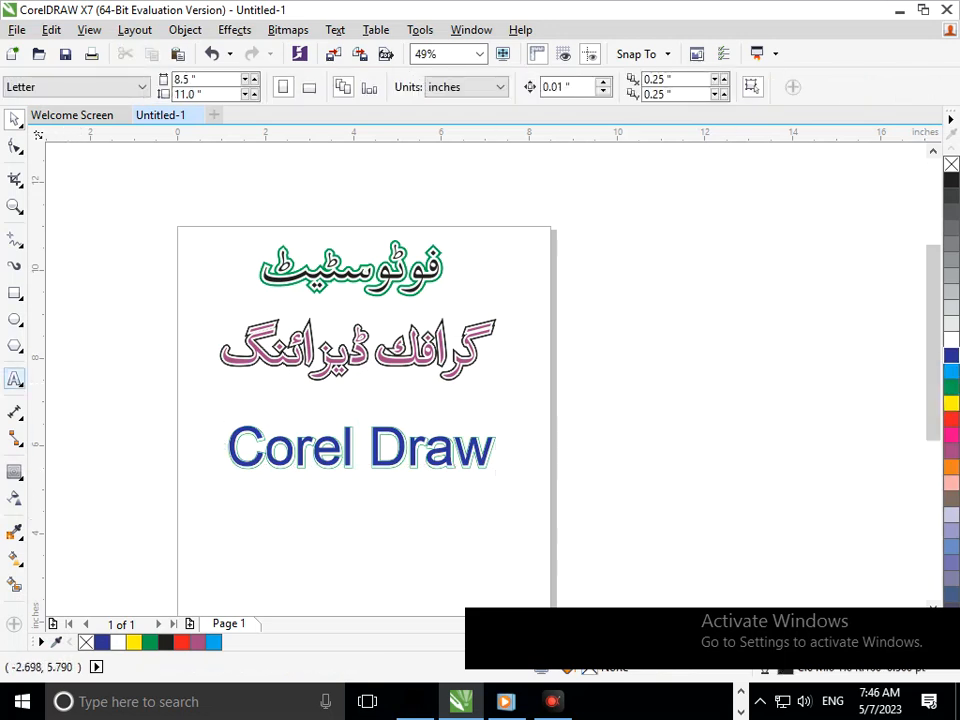
Add the artistic text "Adobe Photoshop" below "Corel Draw" on the page.
click(15, 378)
click(351, 522)
text(A)
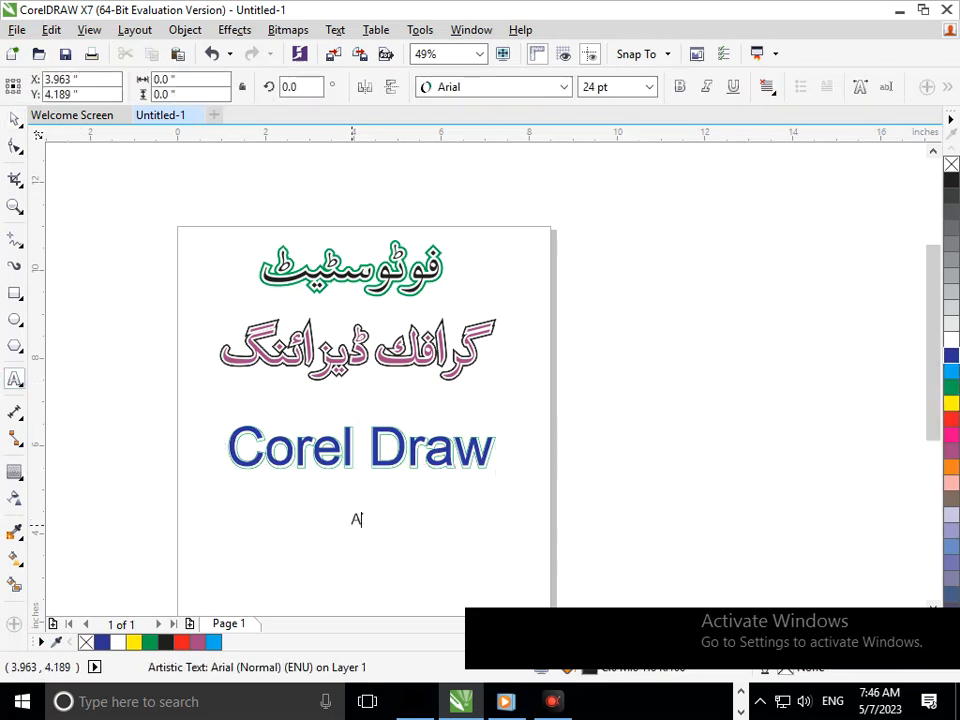
text(dobe Photoshop)
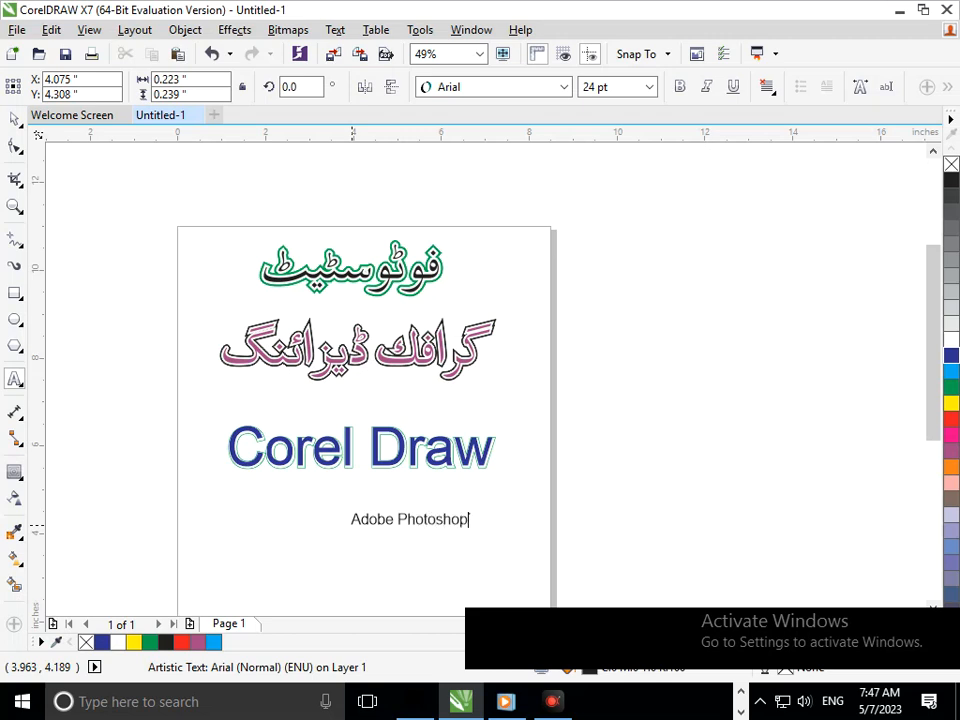
Enlarge "Adobe Photoshop" to about 57 pt, position it beneath "Corel Draw", and make it bold.
click(14, 119)
drag(343, 535, 272, 547)
drag(410, 520, 356, 533)
click(680, 87)
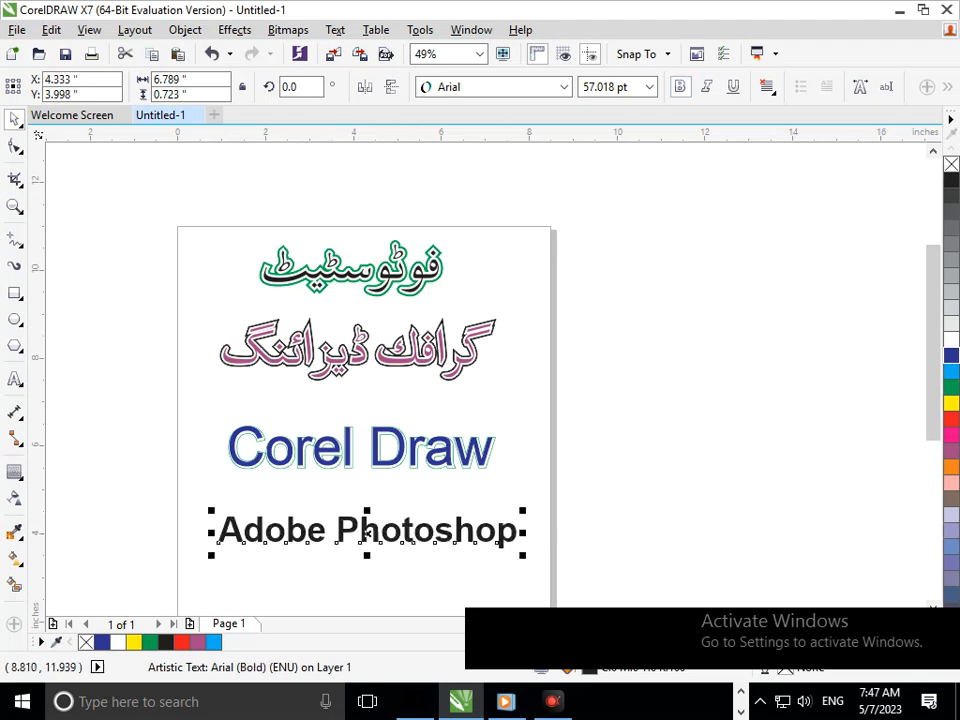
Apply an outside contour with three steps to the "Adobe Photoshop" text.
click(450, 482)
scroll(560, 325, down, 3)
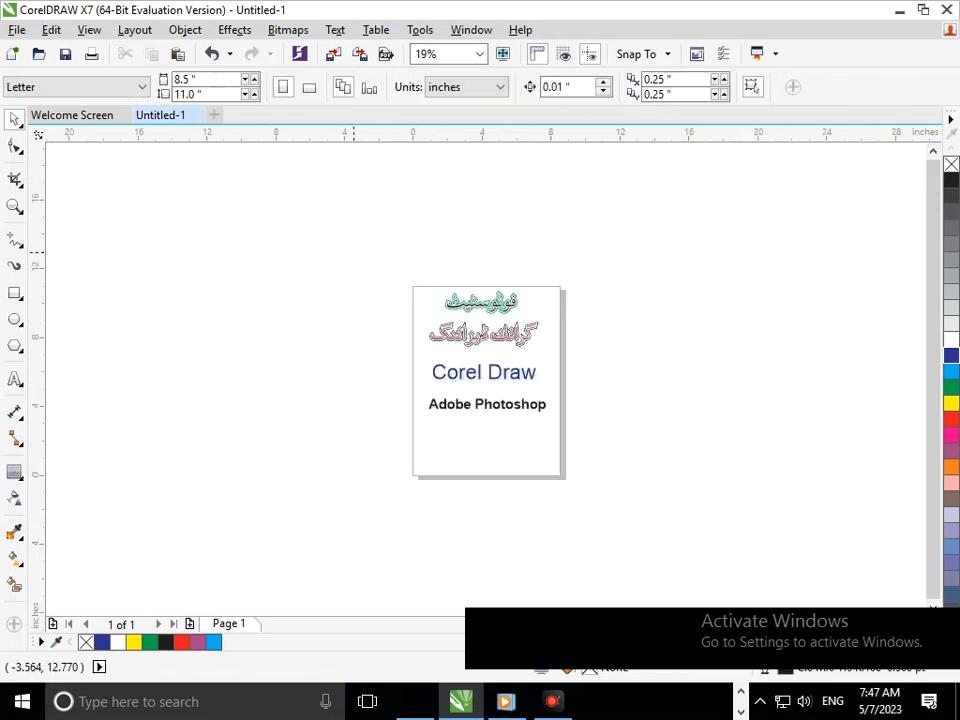
scroll(621, 480, up, 2)
click(416, 371)
drag(248, 323, 478, 408)
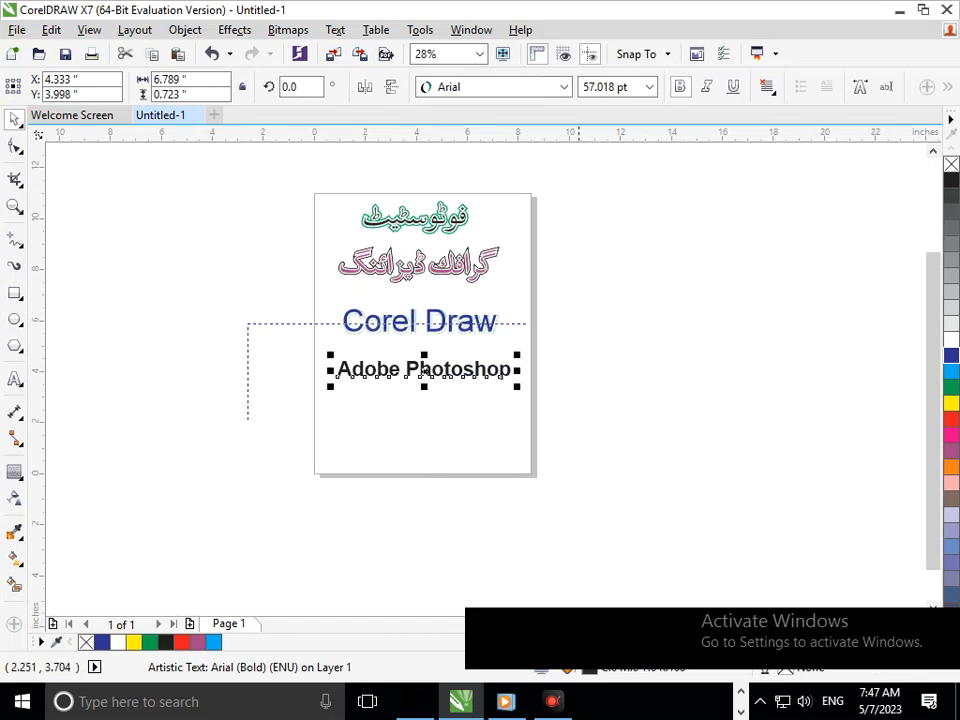
scroll(424, 372, up, 4)
scroll(425, 374, up, 1)
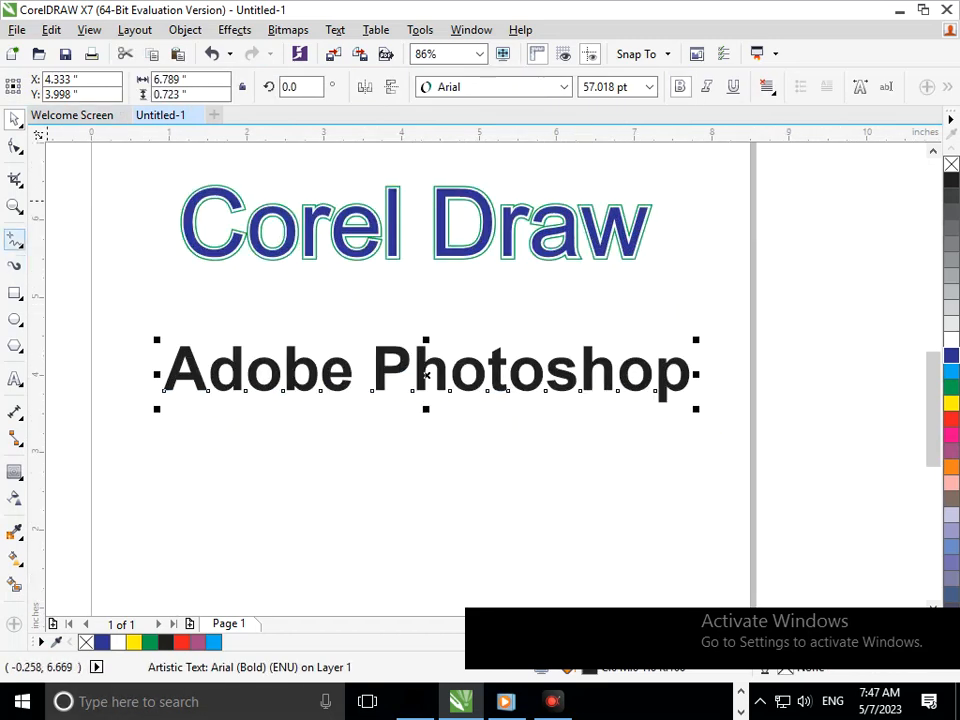
click(20, 477)
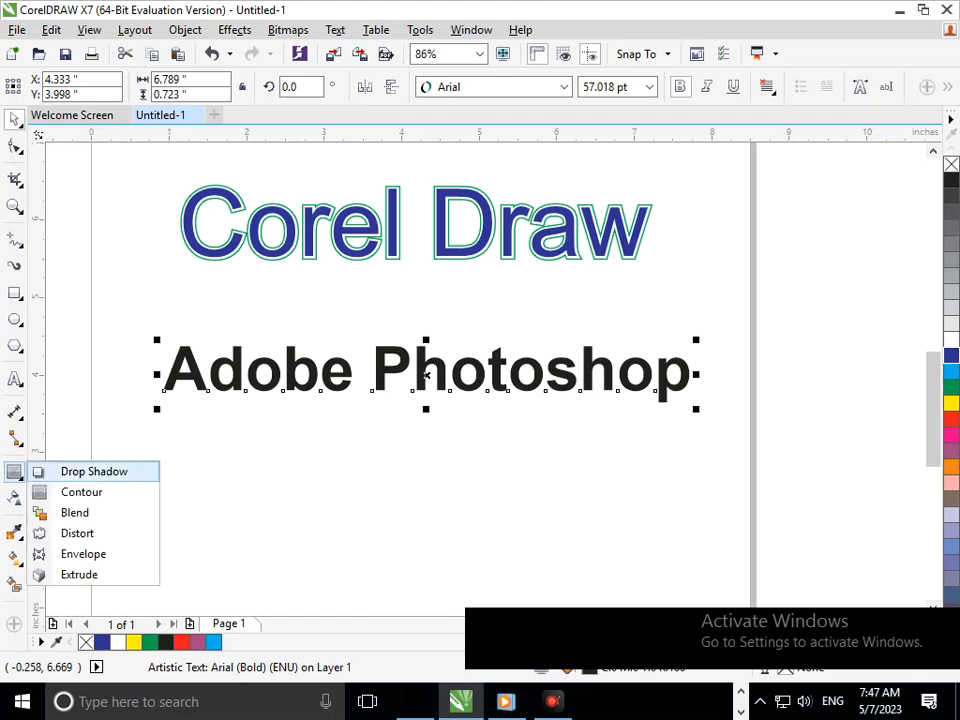
click(82, 492)
drag(342, 368, 363, 408)
click(524, 380)
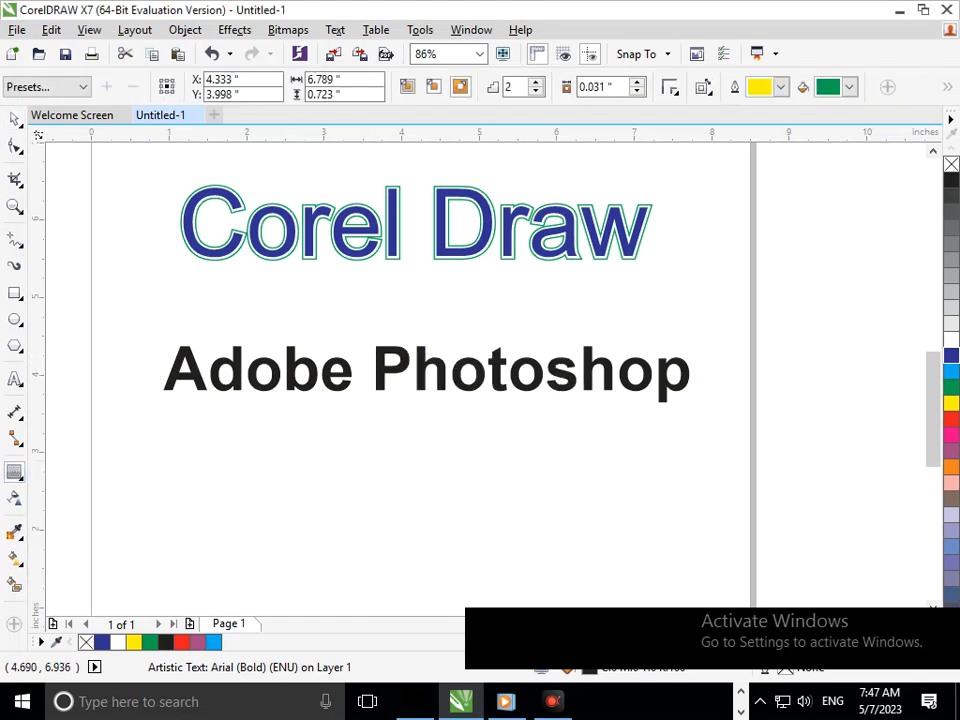
click(536, 82)
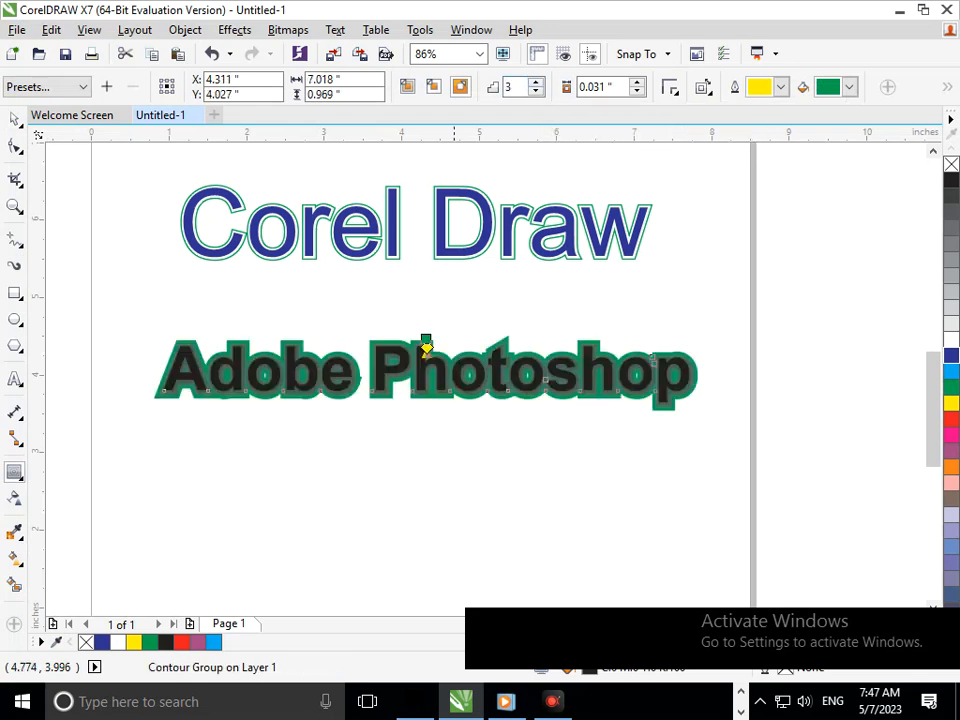
Set the contour offset of "Adobe Photoshop" to 0.061 inches.
click(637, 82)
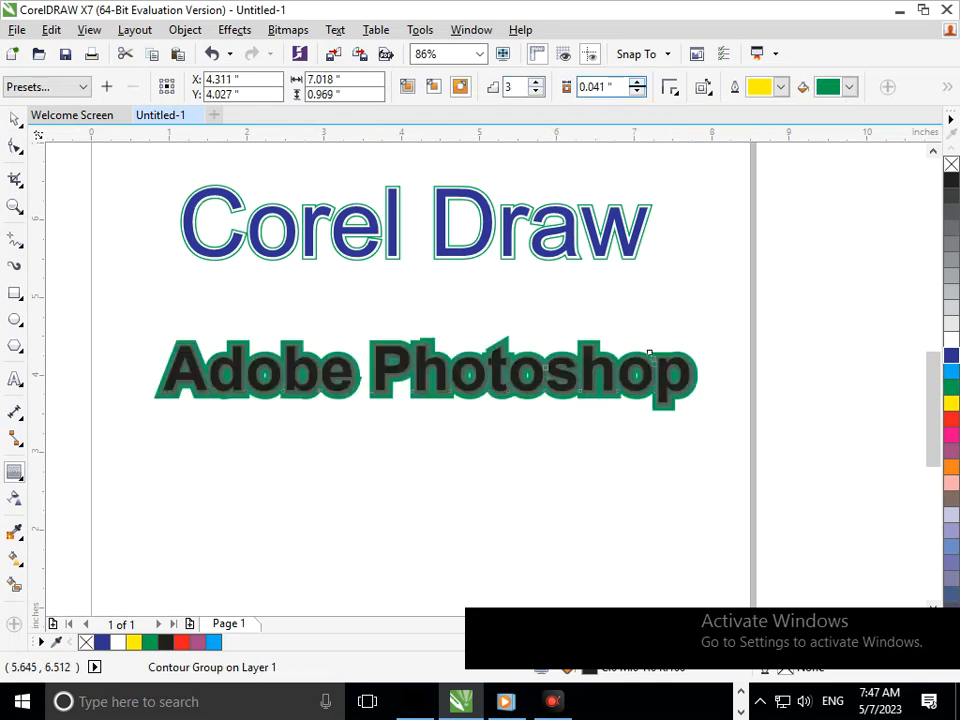
click(637, 82)
click(637, 82)
Break the "Adobe Photoshop" contour group apart, then test-move both selected objects and undo the move.
key(F2)
drag(356, 315, 535, 401)
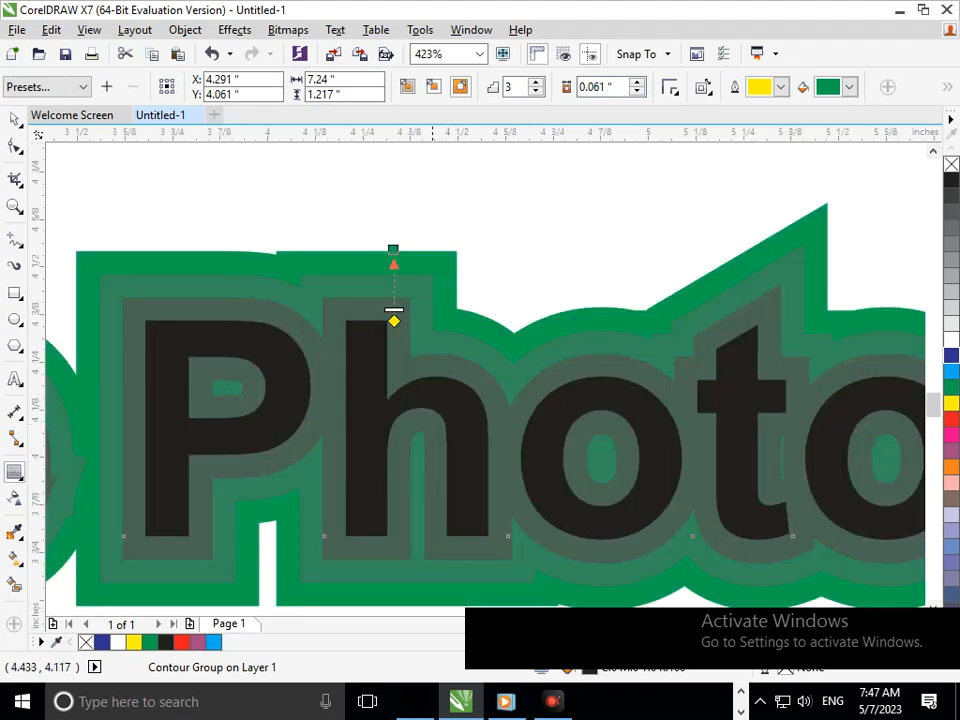
click(185, 29)
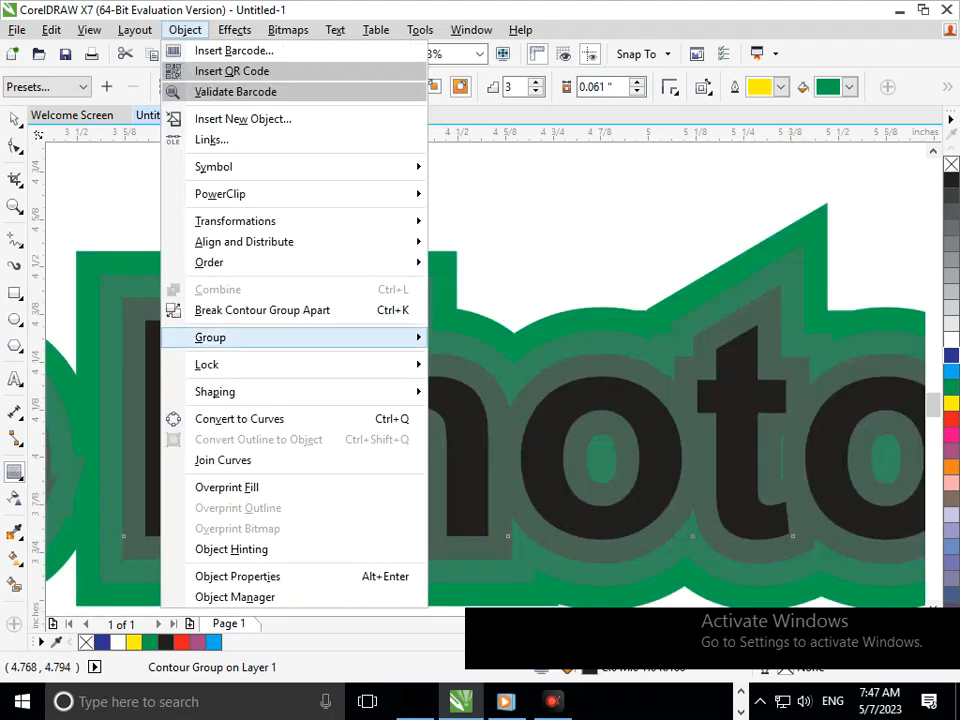
click(262, 310)
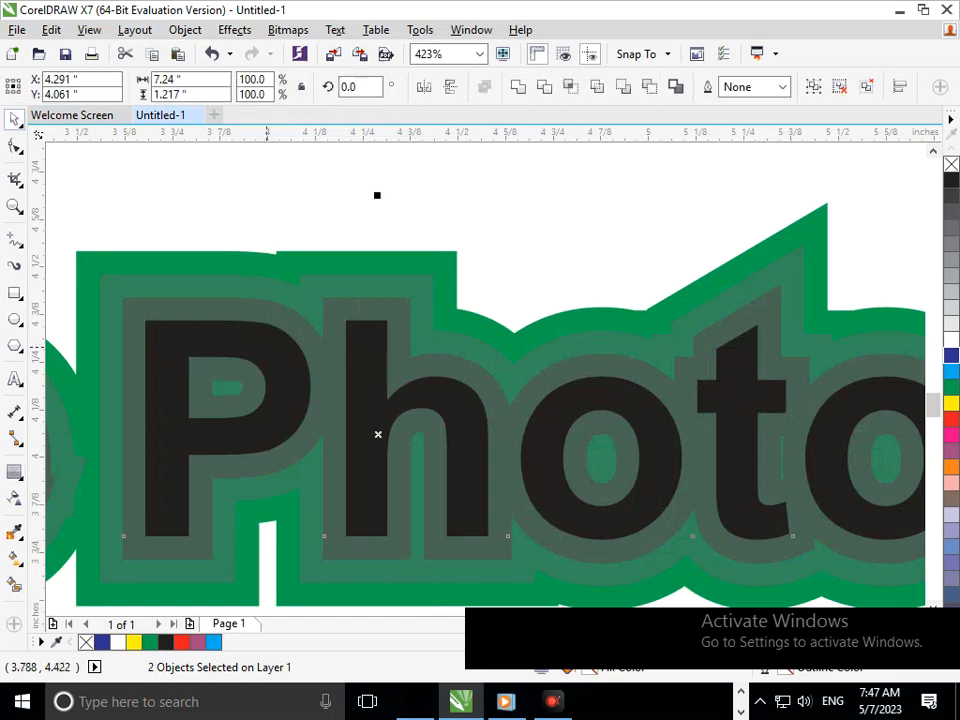
drag(346, 274, 353, 240)
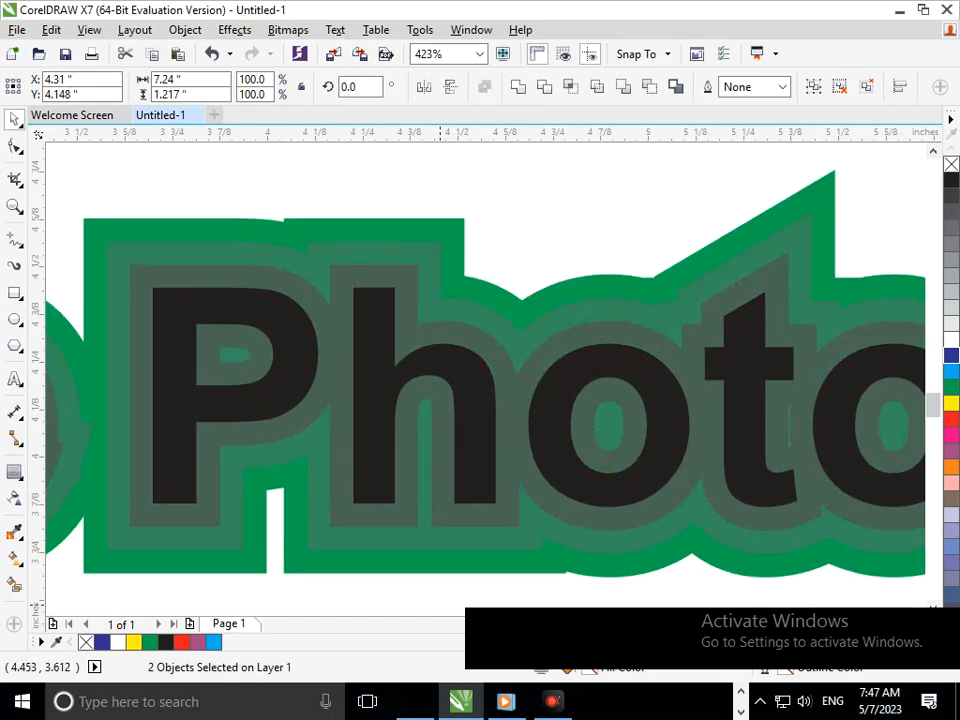
key(ctrl+z)
Test-move the contours of "Adobe Photoshop" separately from the text, undo the move, and ungroup the three contour layers.
click(749, 240)
drag(745, 271, 684, 247)
key(ctrl+z)
click(588, 87)
scroll(557, 354, down, 3)
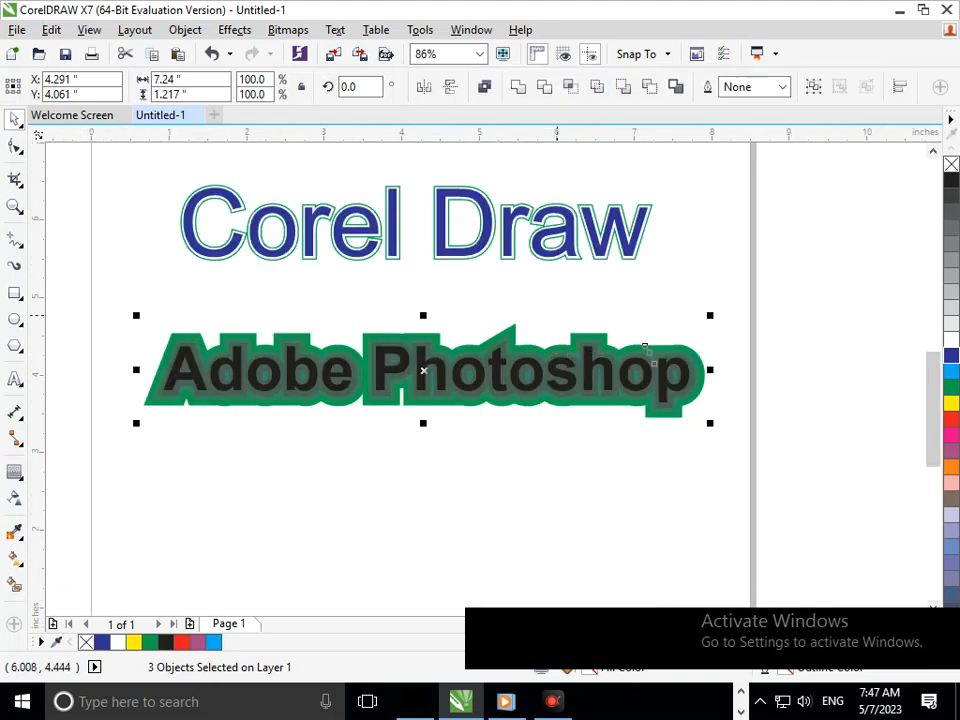
Test-move the black "Adobe Photoshop" lettering, undo the move, and fill the lettering with white.
click(483, 467)
drag(477, 381, 460, 429)
key(ctrl+z)
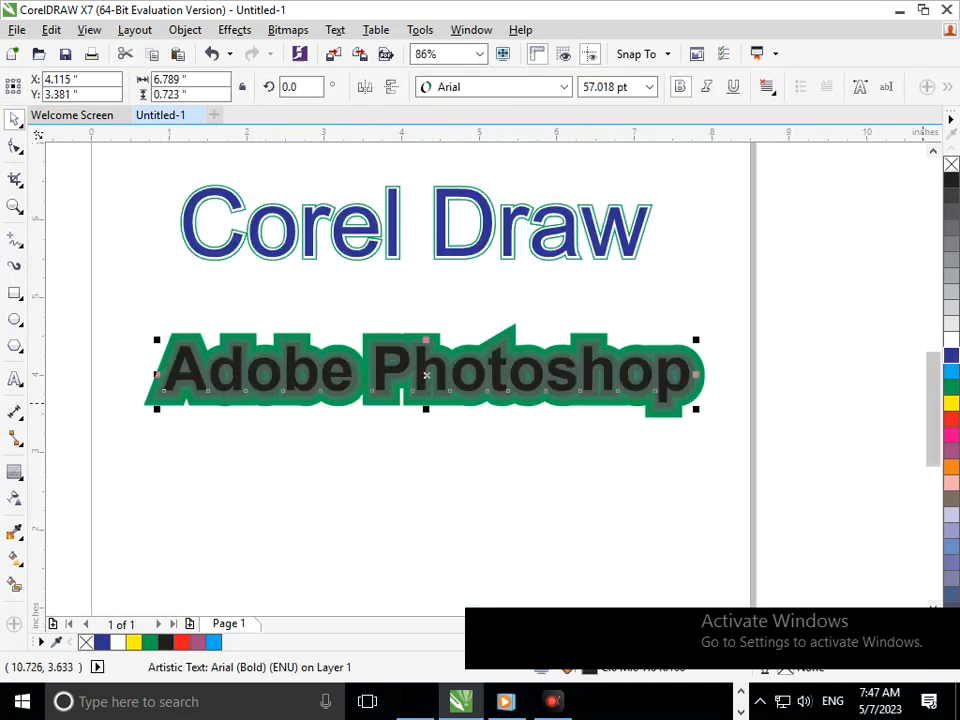
click(951, 340)
click(289, 412)
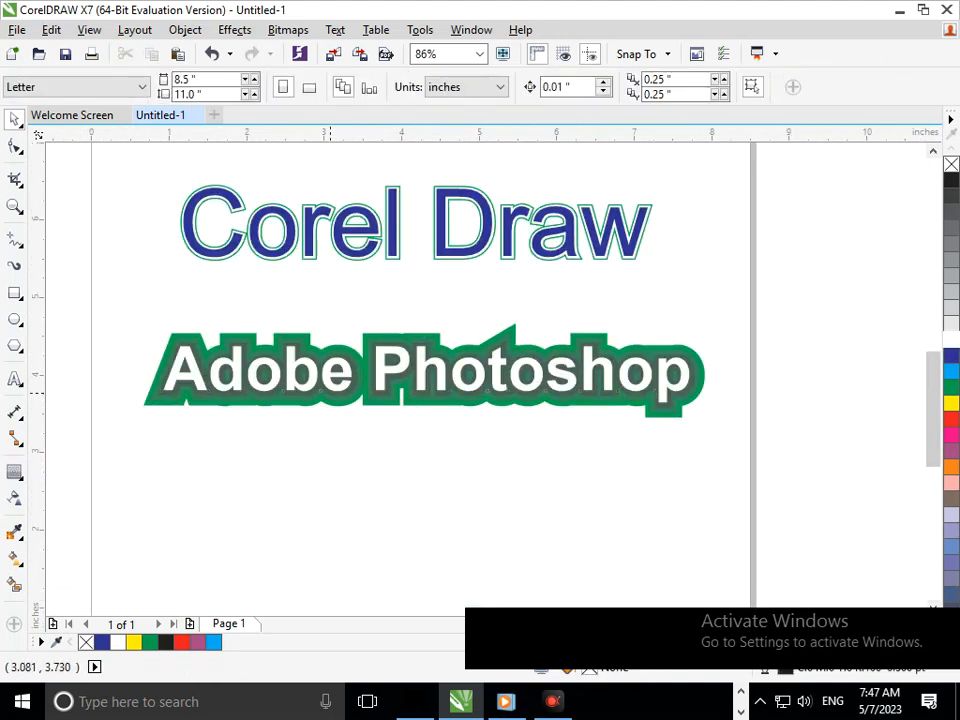
Test-move the middle contour of "Adobe Photoshop", undo the move, and fill that contour with blue.
scroll(300, 412, up, 4)
mouse_move(394, 311)
mouse_down()
mouse_move(399, 329)
mouse_move(387, 333)
mouse_up()
key(ctrl+z)
click(951, 355)
Test-move the outermost contour of "Adobe Photoshop", undo the move, and fill that contour with yellow.
click(421, 352)
drag(420, 341, 418, 362)
key(ctrl+z)
click(951, 403)
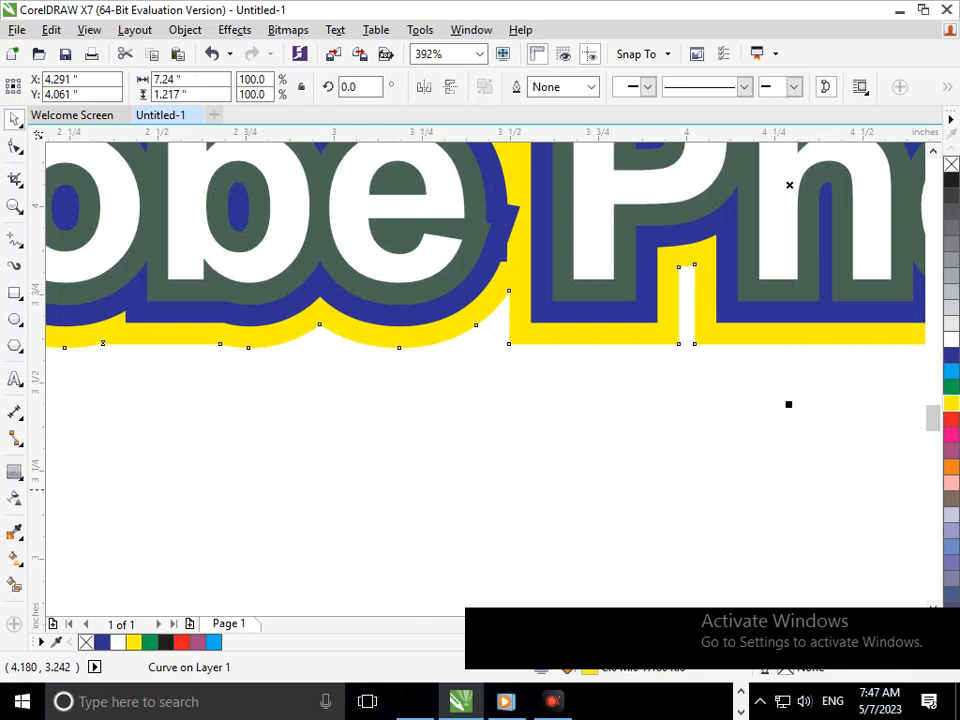
scroll(320, 423, down, 4)
click(320, 481)
scroll(320, 482, down, 1)
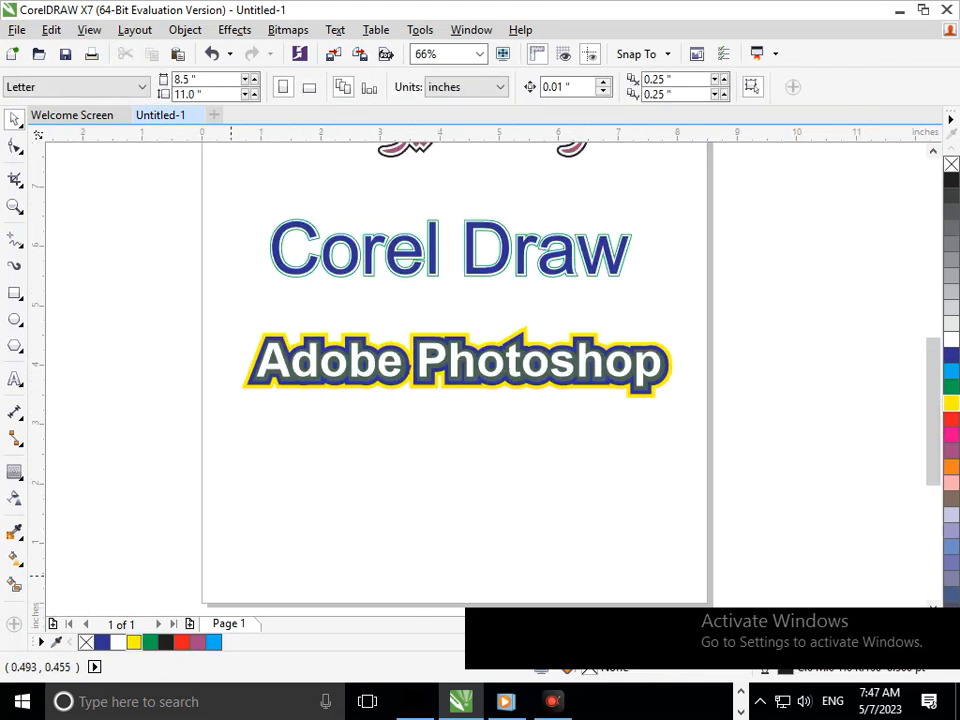
Test-move the innermost contour of "Adobe Photoshop", undo the move, and fill that contour with cyan.
scroll(322, 351, up, 5)
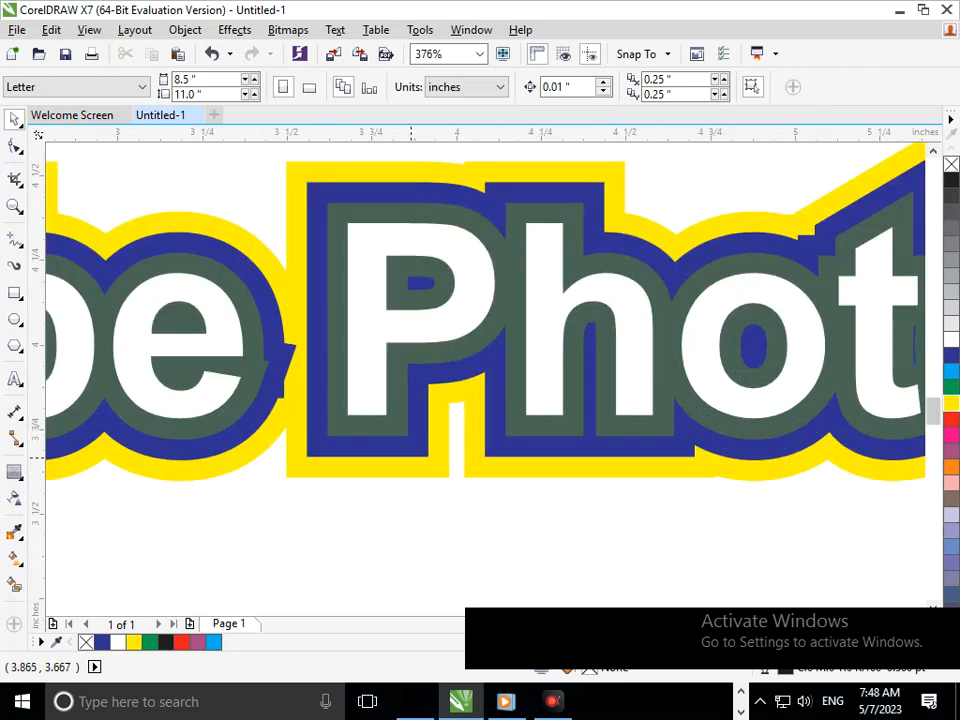
drag(398, 424, 358, 446)
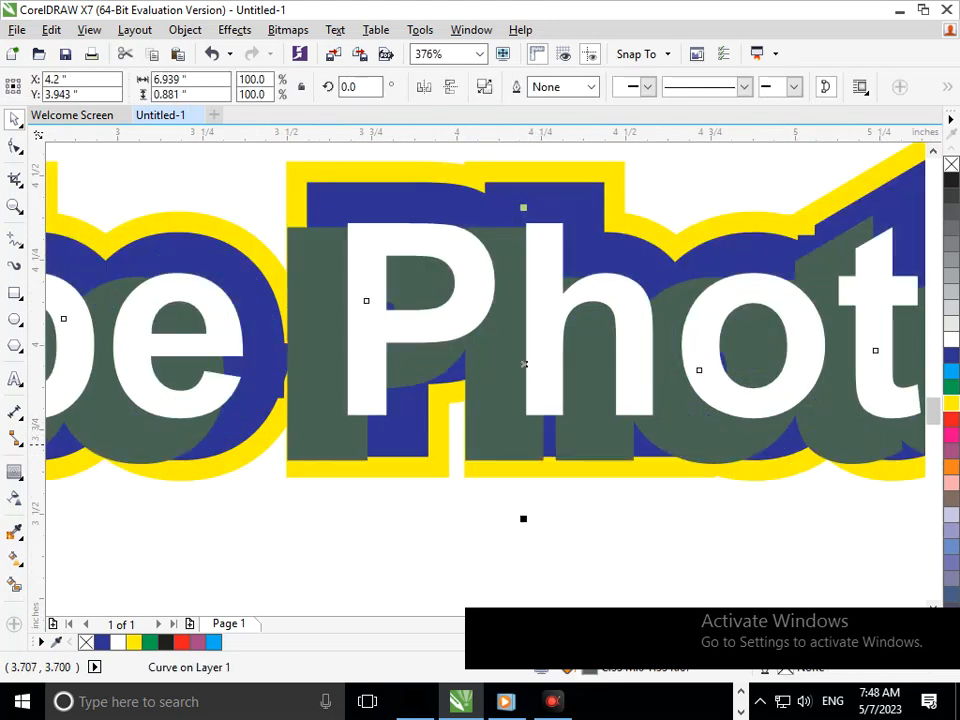
key(ctrl+z)
click(951, 371)
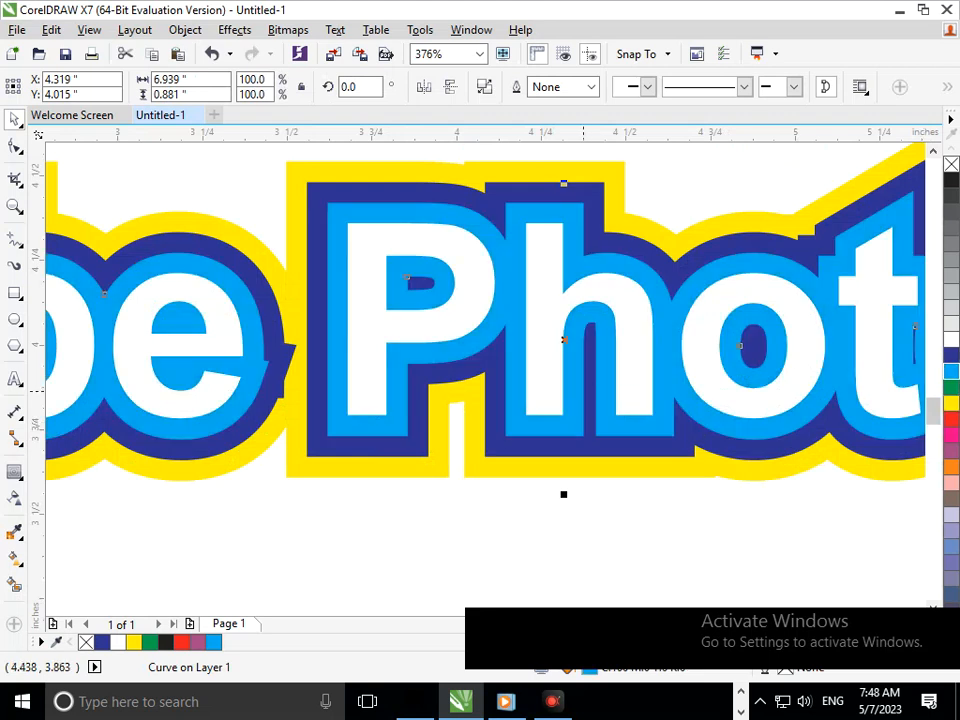
Add the artistic text "Digital Color Lab" below the "Adobe Photoshop" lettering.
scroll(571, 388, down, 2)
scroll(489, 362, down, 2)
click(676, 455)
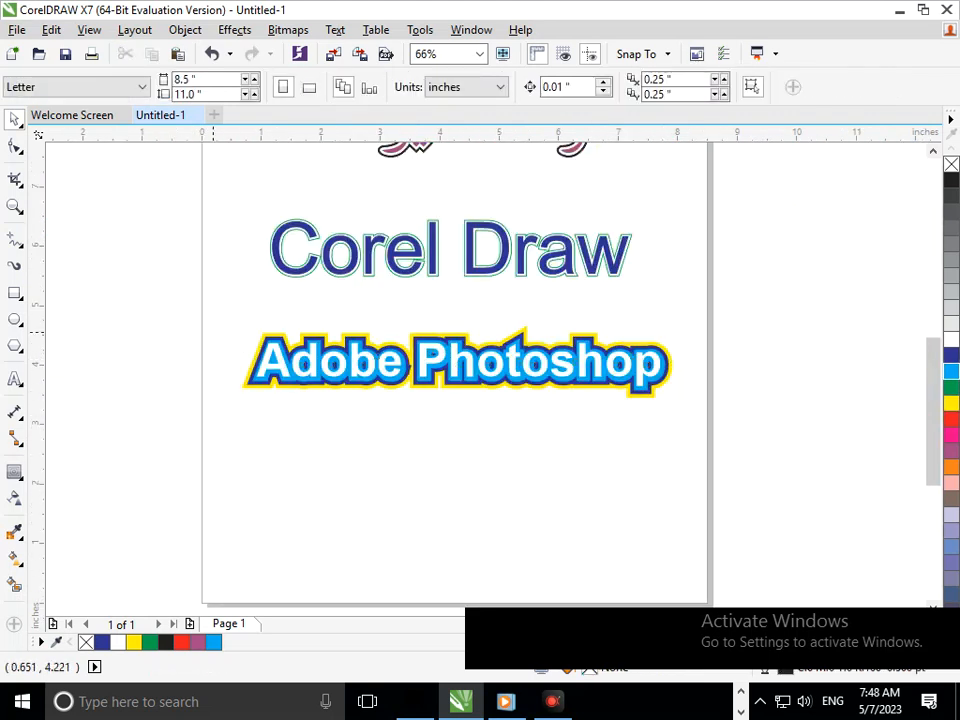
scroll(662, 420, up, 2)
scroll(609, 447, down, 2)
scroll(424, 374, down, 3)
drag(289, 189, 561, 471)
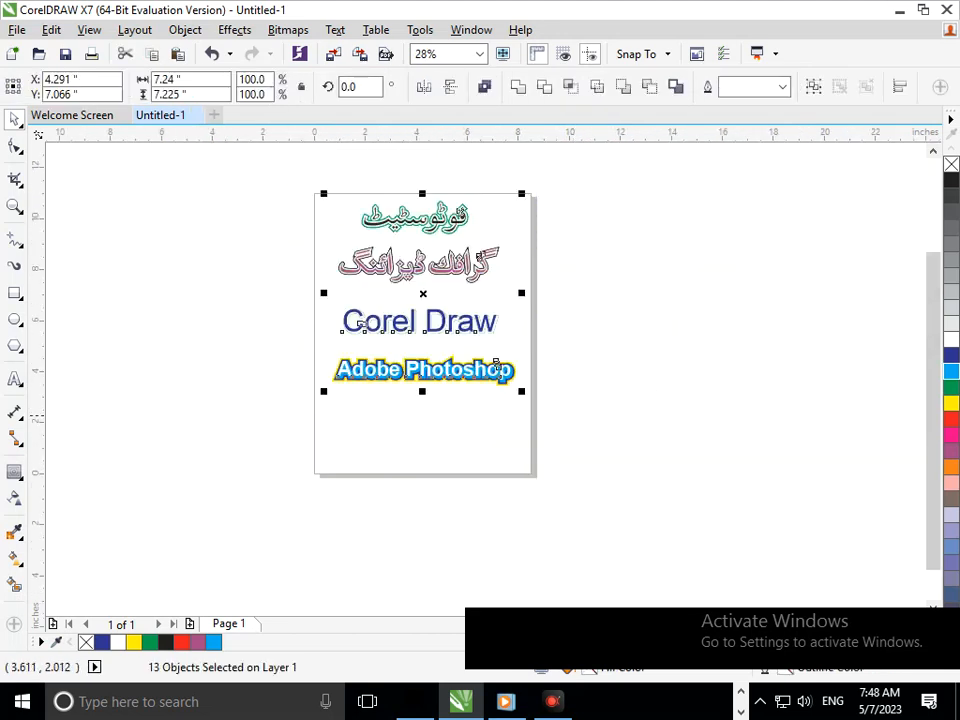
click(370, 453)
click(356, 432)
text(Digital Co)
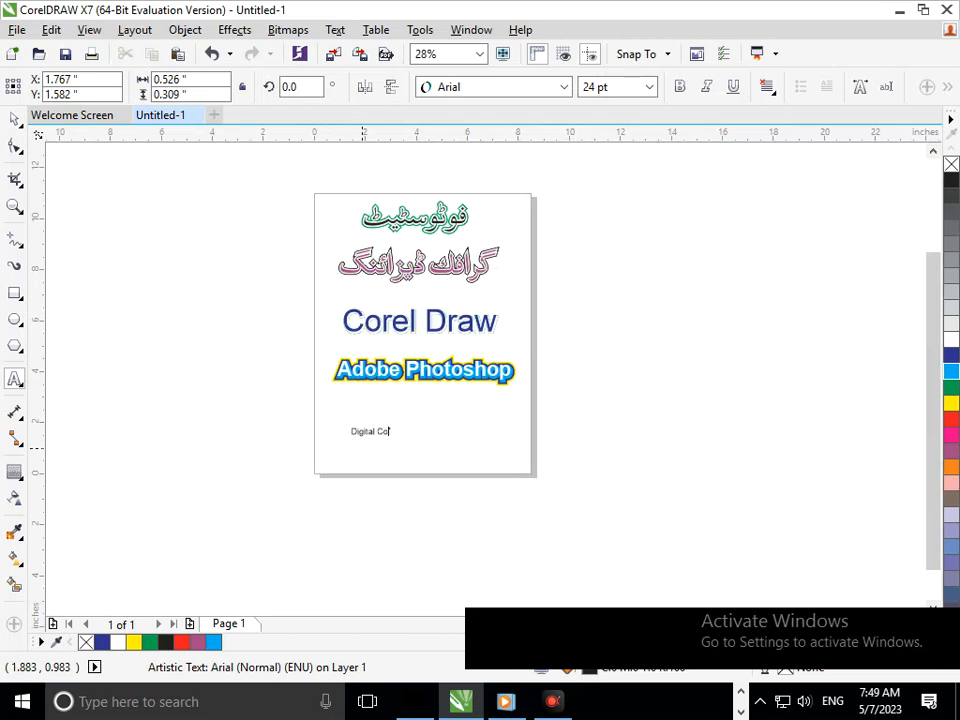
text(lor Lab)
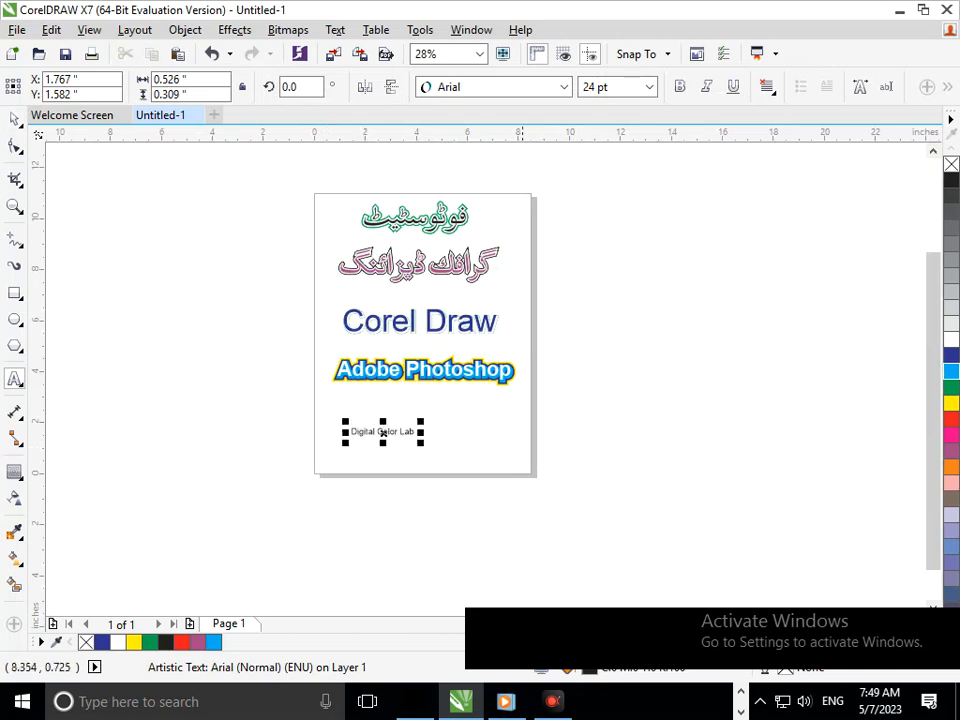
Enlarge the "Digital Color Lab" text to about 67 pt and centre it beneath the other texts.
drag(419, 442, 474, 460)
click(14, 120)
click(72, 262)
drag(383, 431, 422, 430)
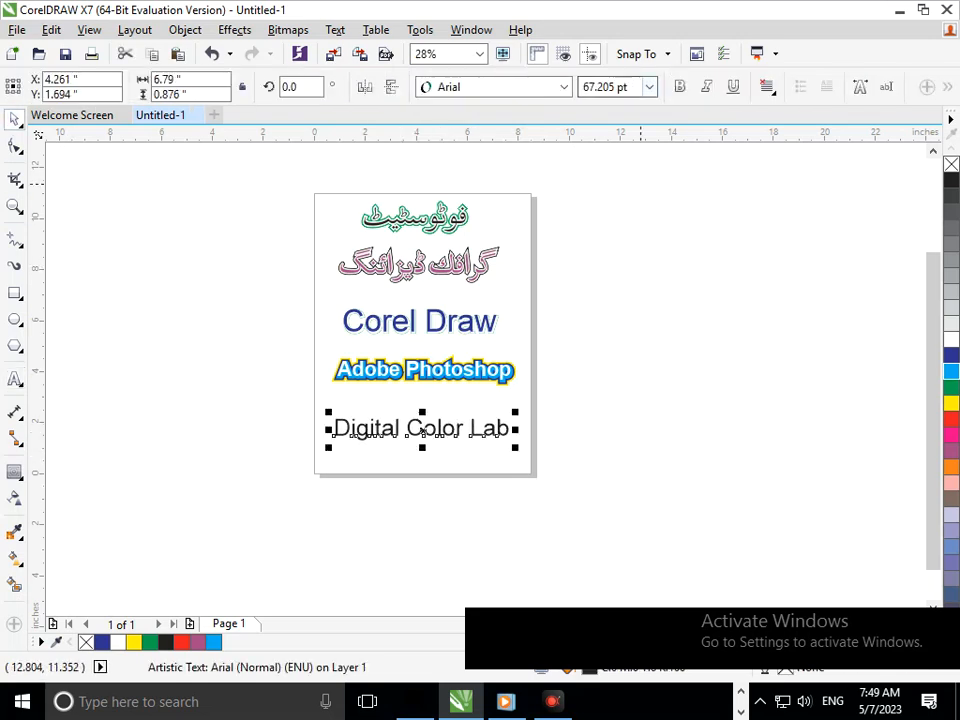
Make the "Digital Color Lab" text bold and scale it down to about 61 pt so it fits the page.
click(679, 87)
right_click(677, 87)
click(600, 453)
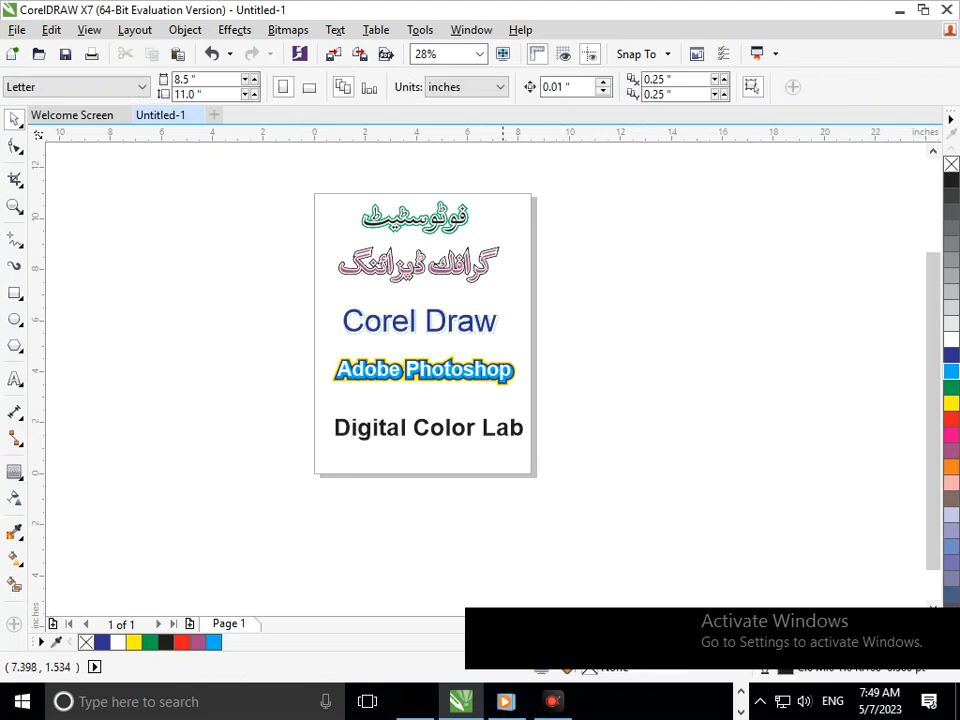
drag(503, 435, 495, 435)
drag(324, 445, 336, 441)
click(365, 515)
Apply an outside contour with 2 steps and a 0.101" offset to the "Digital Color Lab" text.
key(F2)
drag(259, 384, 585, 458)
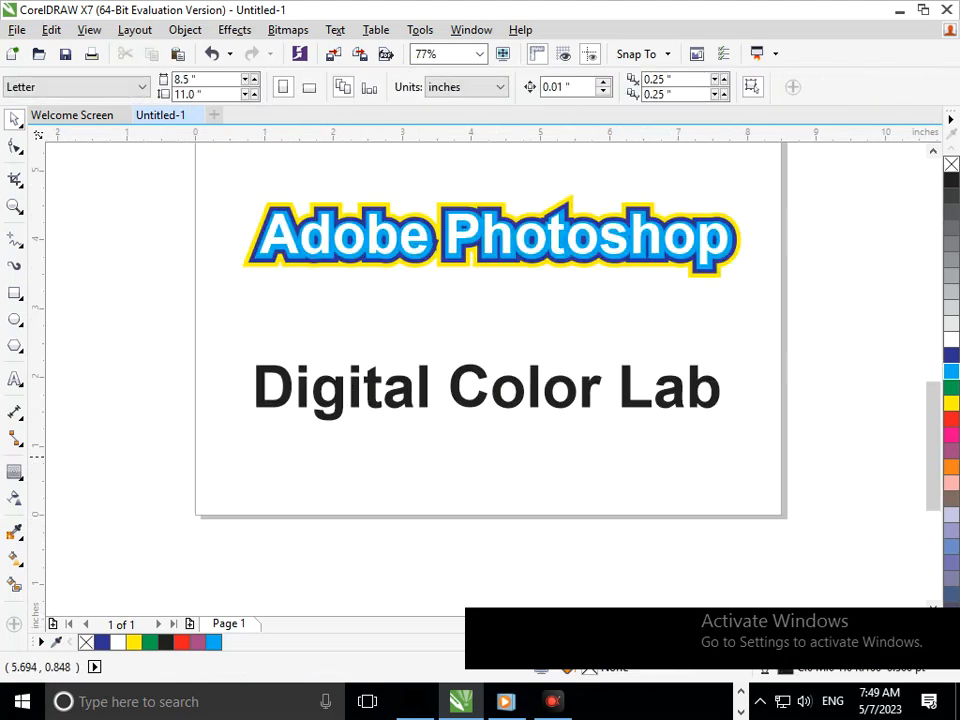
scroll(520, 408, up, 1)
scroll(502, 390, down, 1)
click(501, 374)
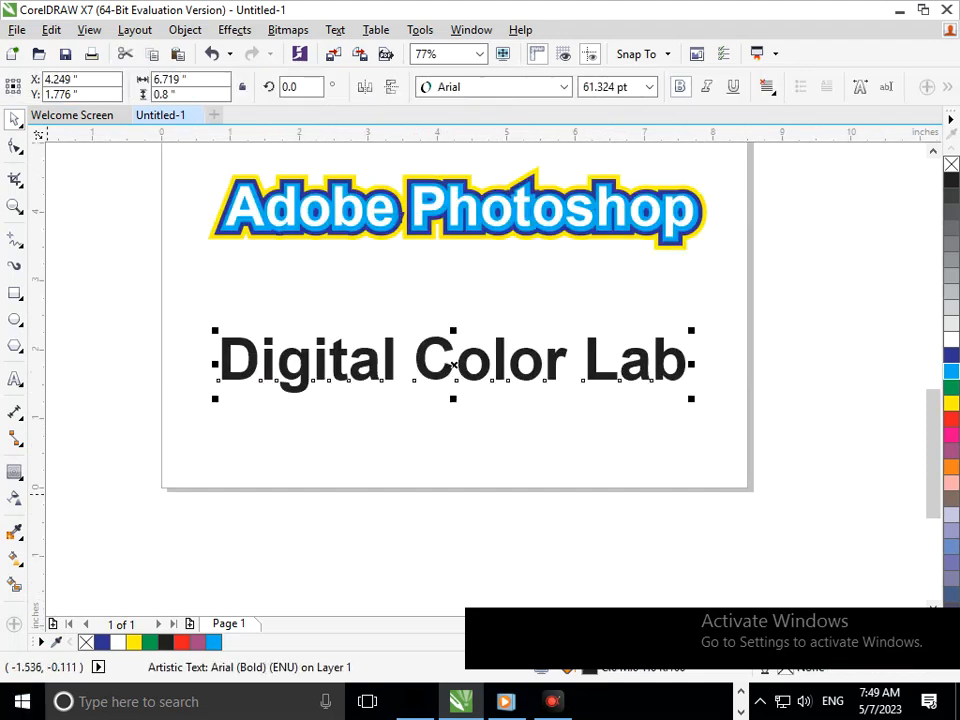
click(14, 471)
click(428, 342)
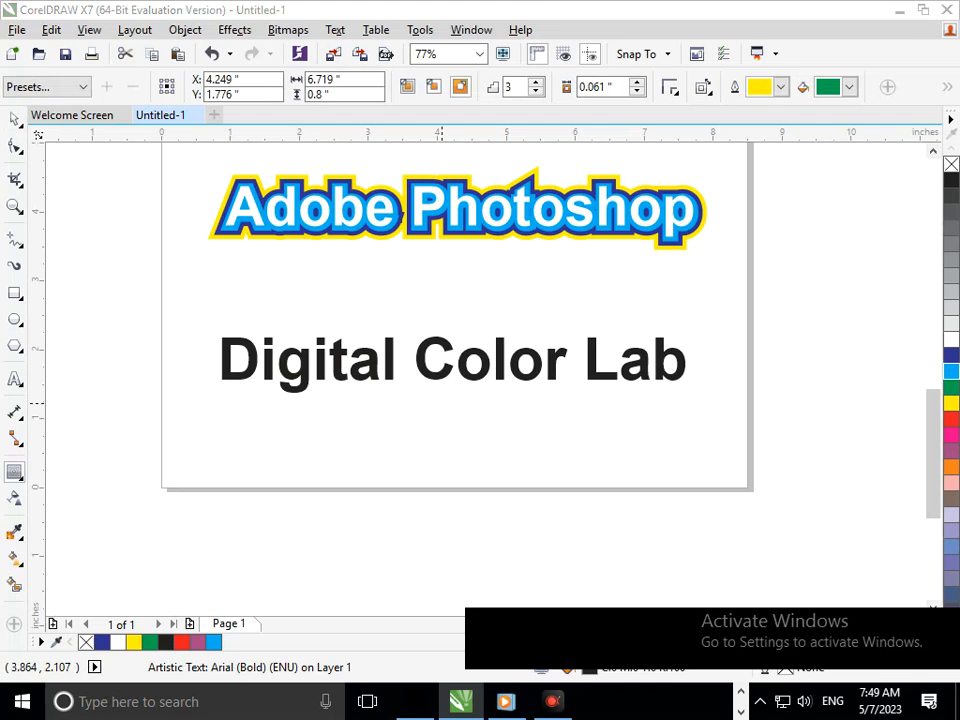
click(523, 380)
drag(453, 330, 452, 336)
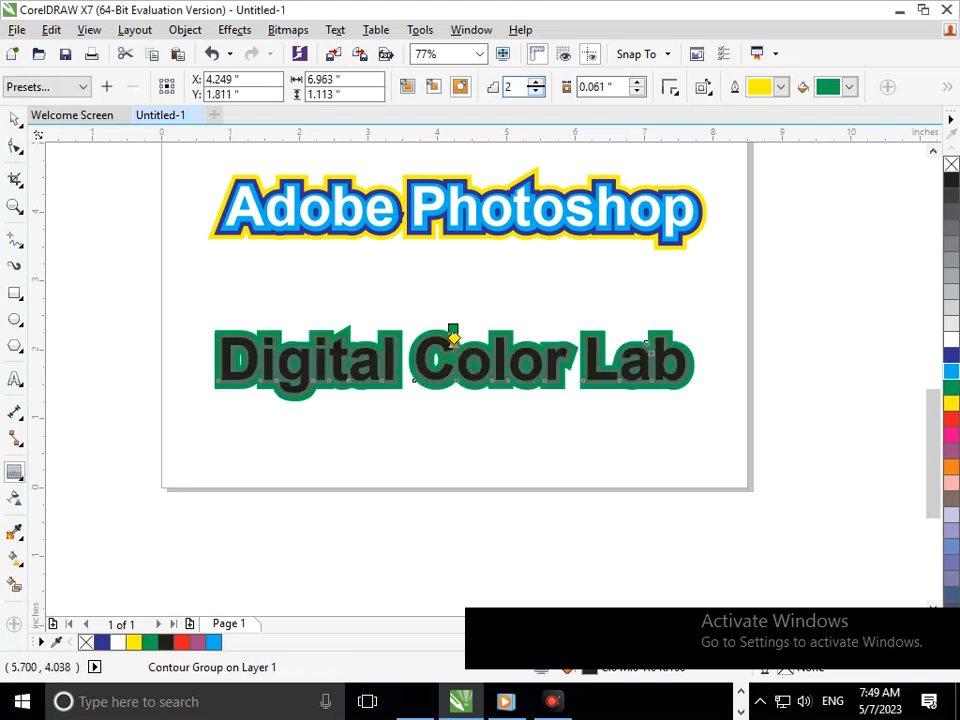
click(637, 82)
click(637, 82)
click(637, 82)
click(637, 82)
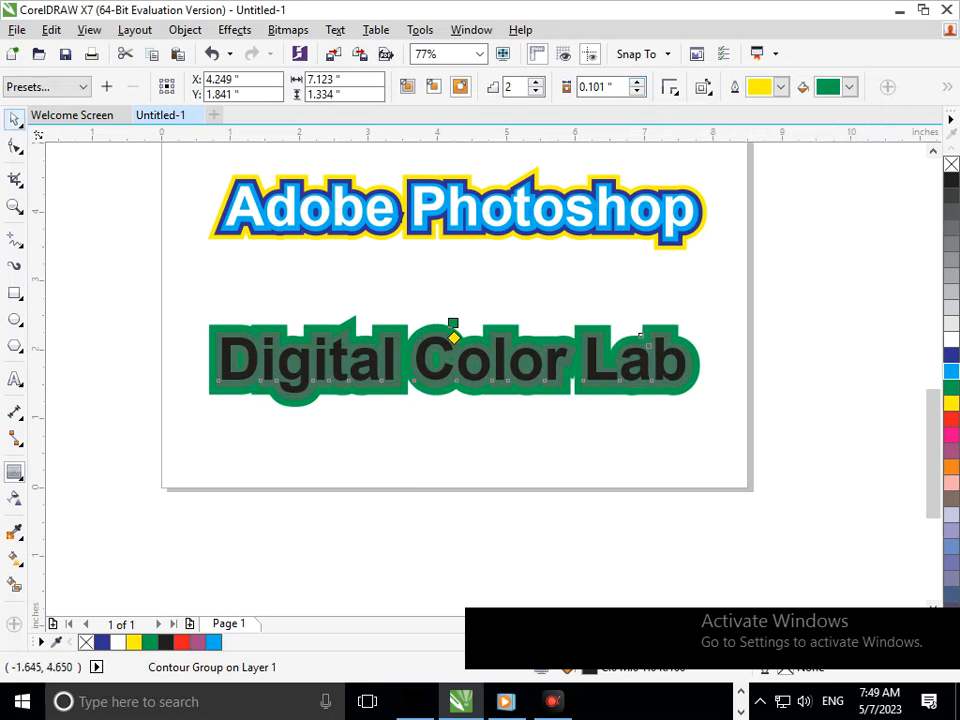
Break the "Digital Color Lab" contour group apart and clear the selection.
click(14, 119)
click(185, 30)
click(187, 315)
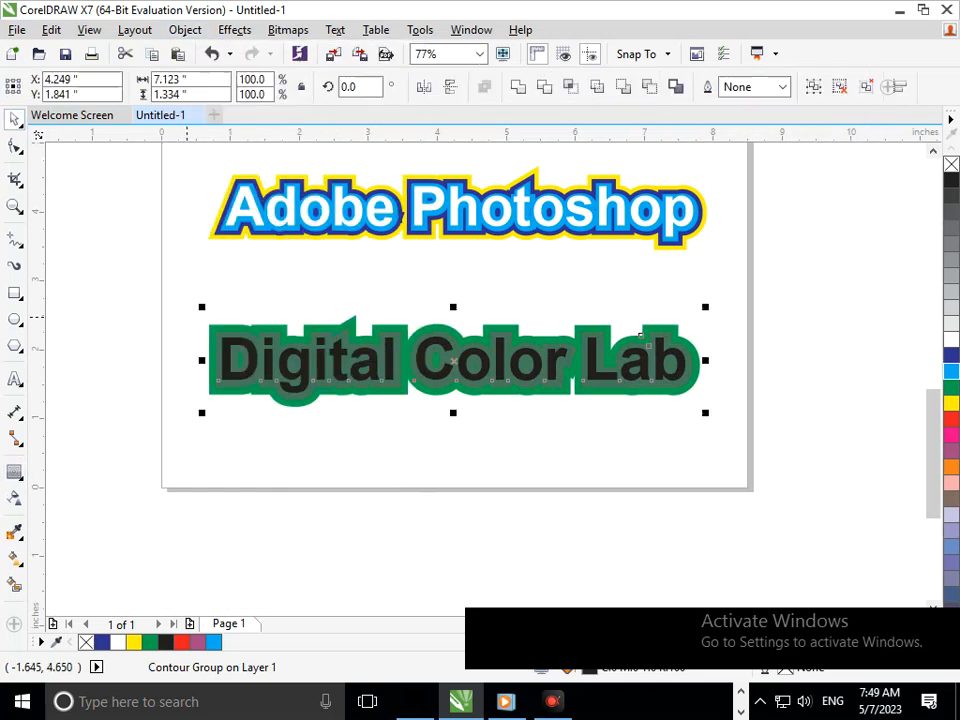
click(97, 250)
Test-move the black "Digital Color Lab" lettering, undo the move, and fill the lettering with white.
drag(268, 369, 257, 413)
key(ctrl+z)
click(951, 340)
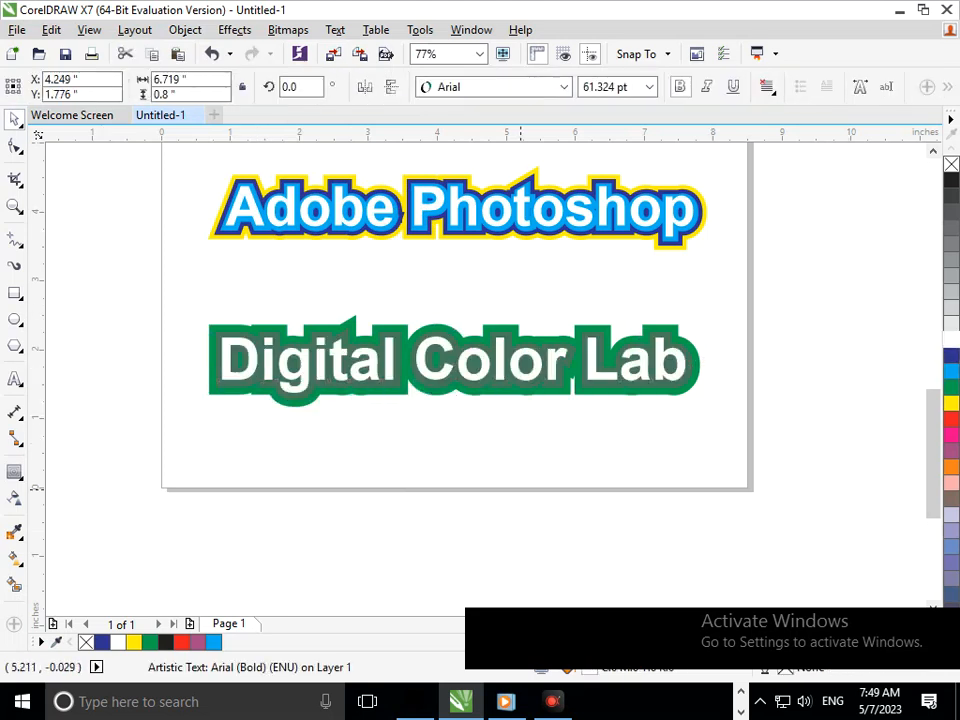
click(522, 489)
Try a yellow fill and outline on the grouped contours behind "Digital Color Lab", and undo the changes.
scroll(470, 390, up, 5)
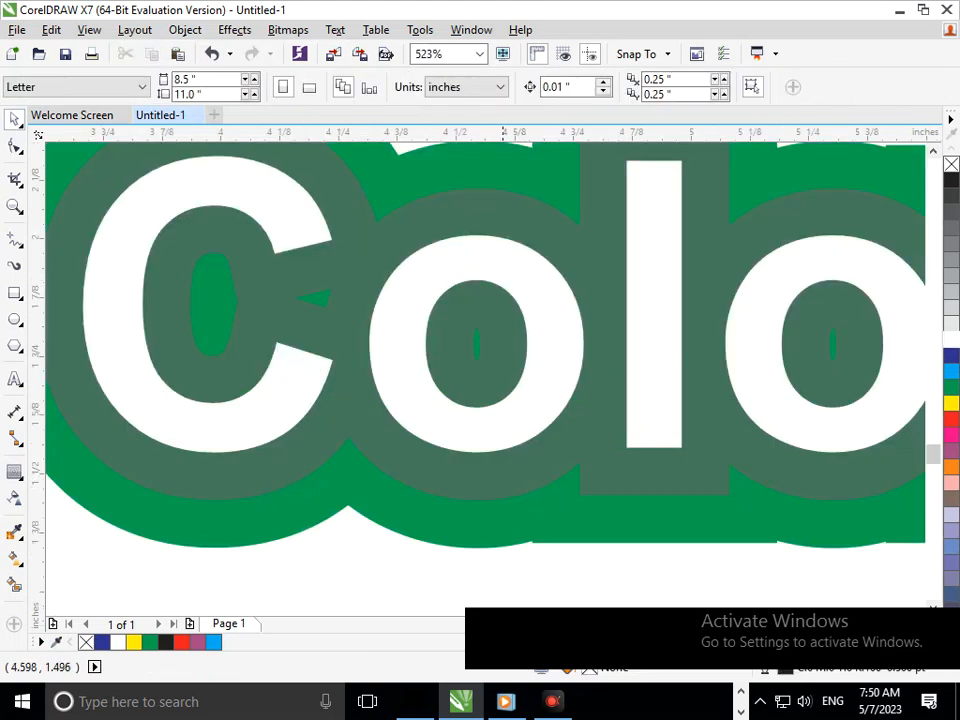
click(248, 368)
key(ctrl+z)
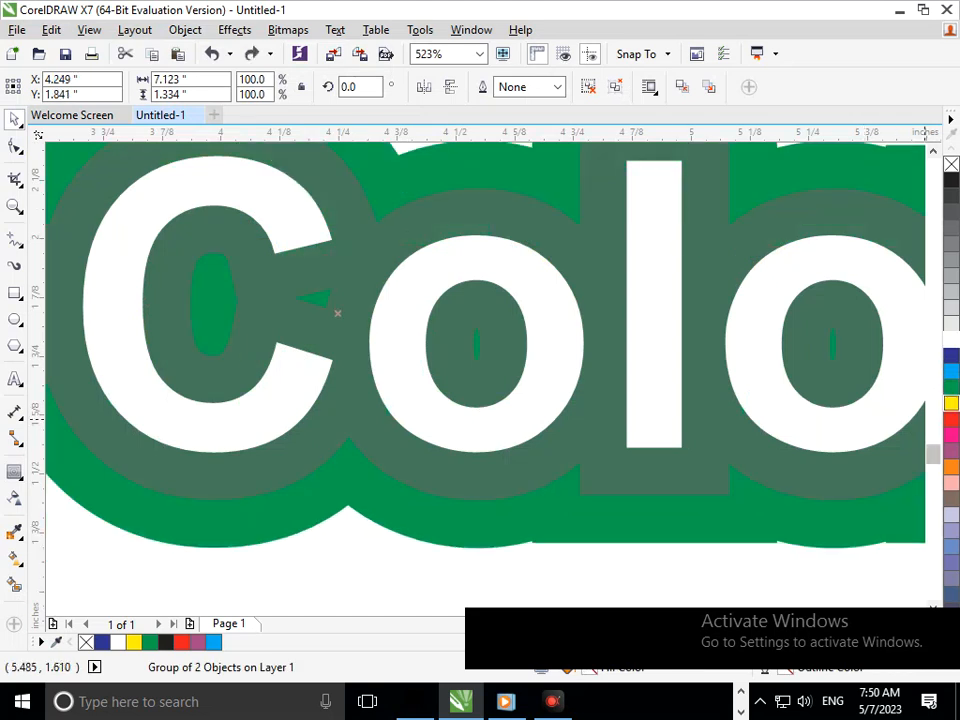
click(951, 403)
right_click(951, 403)
drag(365, 350, 598, 448)
scroll(473, 368, down, 5)
key(ctrl+z)
key(ctrl+z)
Test-move the contour group behind "Digital Color Lab", undo the move, and ungroup its two contours.
click(522, 451)
drag(500, 394, 497, 413)
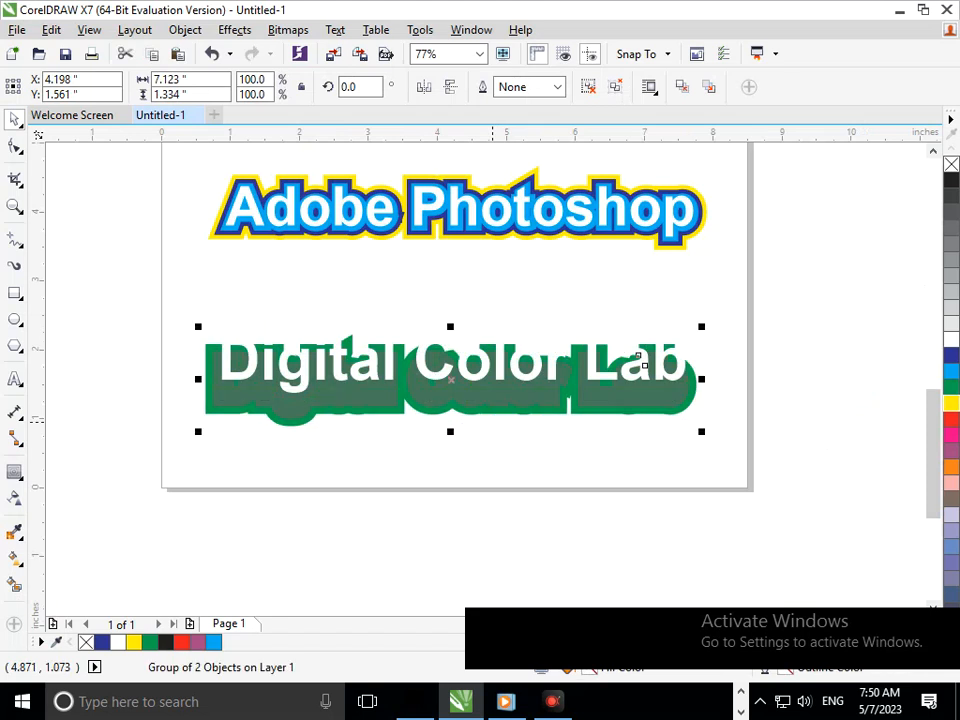
key(ctrl+z)
key(ctrl+u)
click(574, 445)
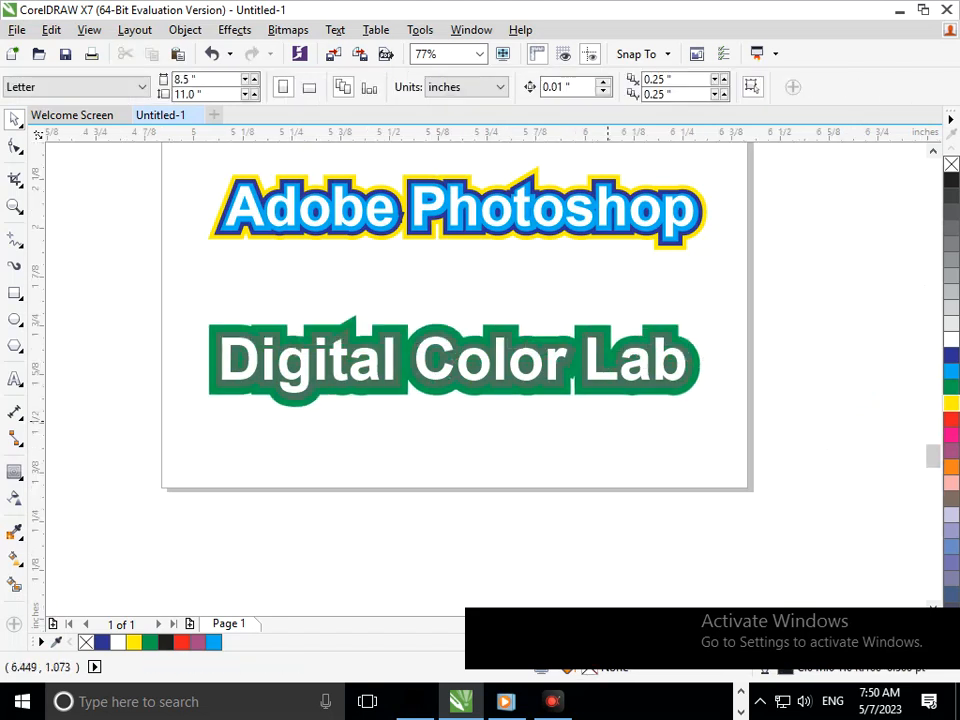
Test-move the inner contour of "Digital Color Lab", undo the move, and fill that contour with white.
key(F2)
drag(602, 335, 515, 416)
click(510, 428)
key(ctrl+z)
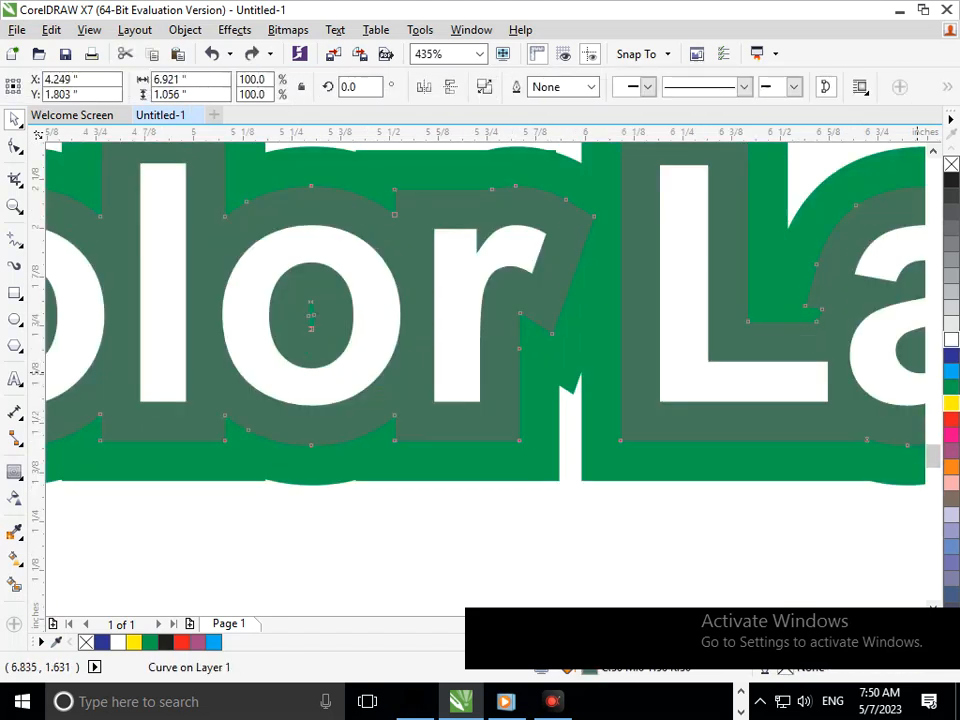
click(951, 340)
click(522, 530)
Fill the "Digital Color Lab" lettering with blue.
click(456, 311)
click(951, 355)
key(F3)
key(F3)
click(487, 448)
Test-move the outer contour of "Digital Color Lab", undo the move, try a cyan fill, and fill that contour with black.
key(F2)
drag(276, 317, 634, 441)
drag(468, 388, 459, 420)
key(ctrl+z)
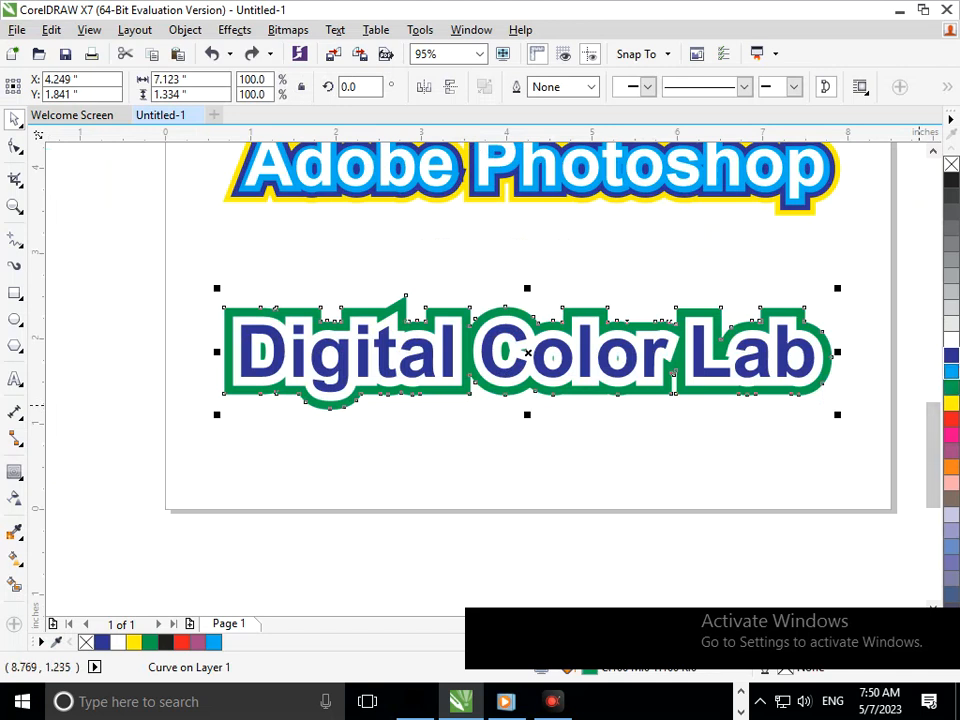
click(951, 371)
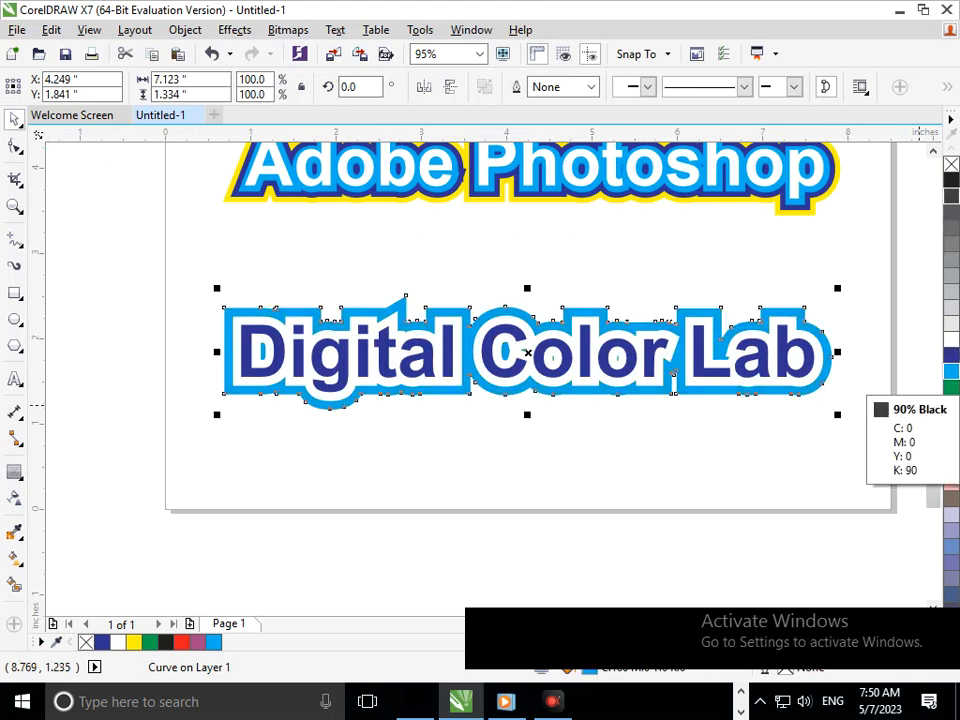
click(951, 195)
drag(310, 314, 410, 371)
scroll(371, 350, down, 4)
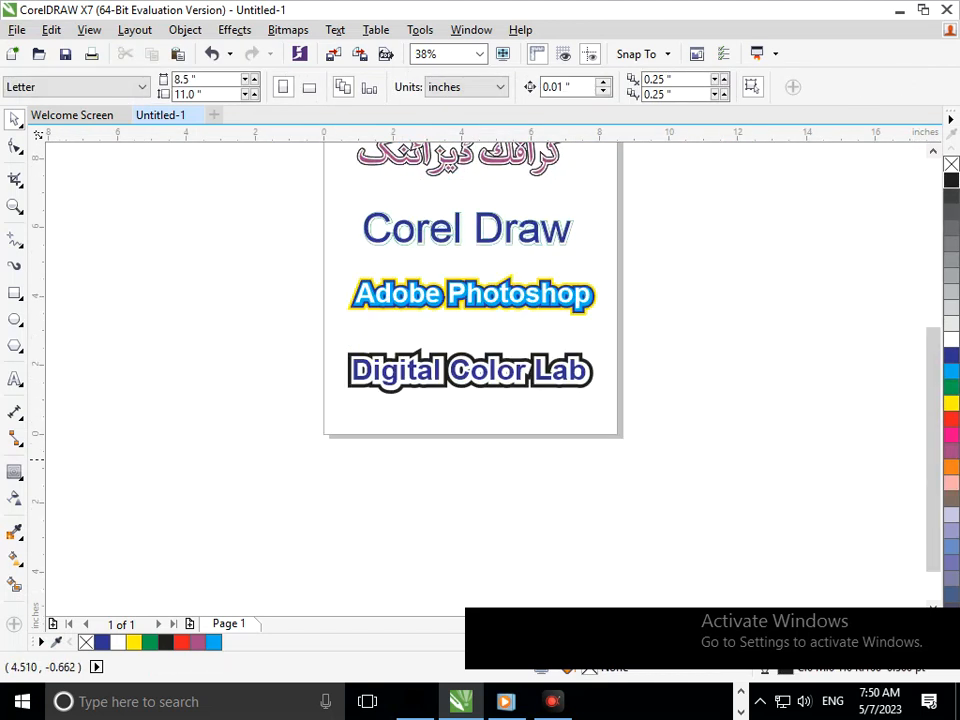
Move all five styled texts together onto the empty area beside the page, left of its edge.
key(F2)
drag(373, 197, 573, 426)
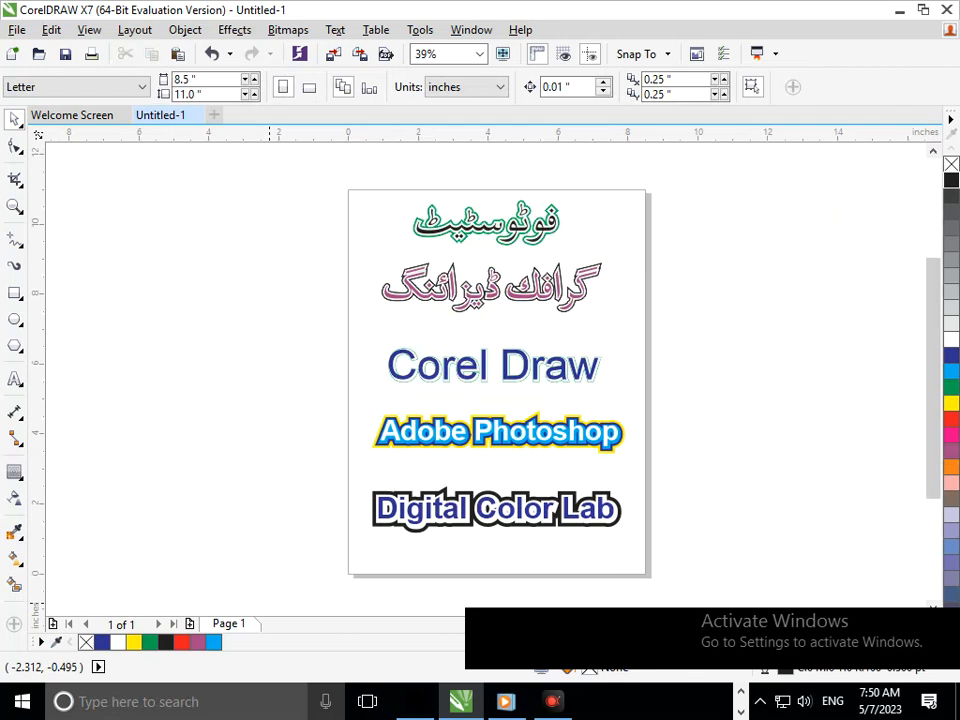
drag(318, 181, 675, 575)
key(F3)
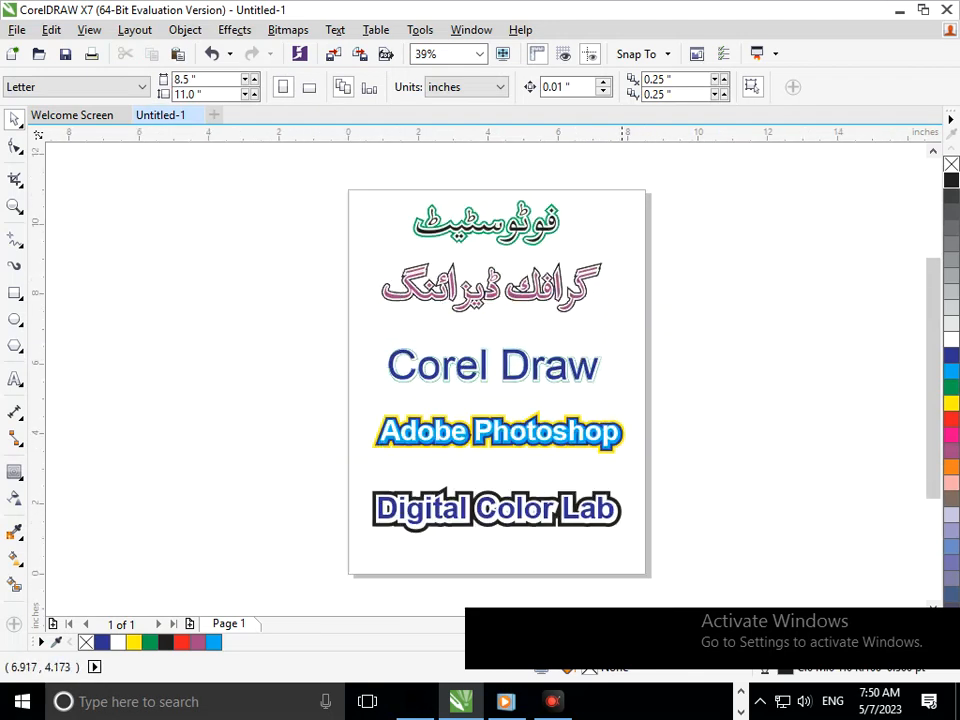
key(F3)
key(F3)
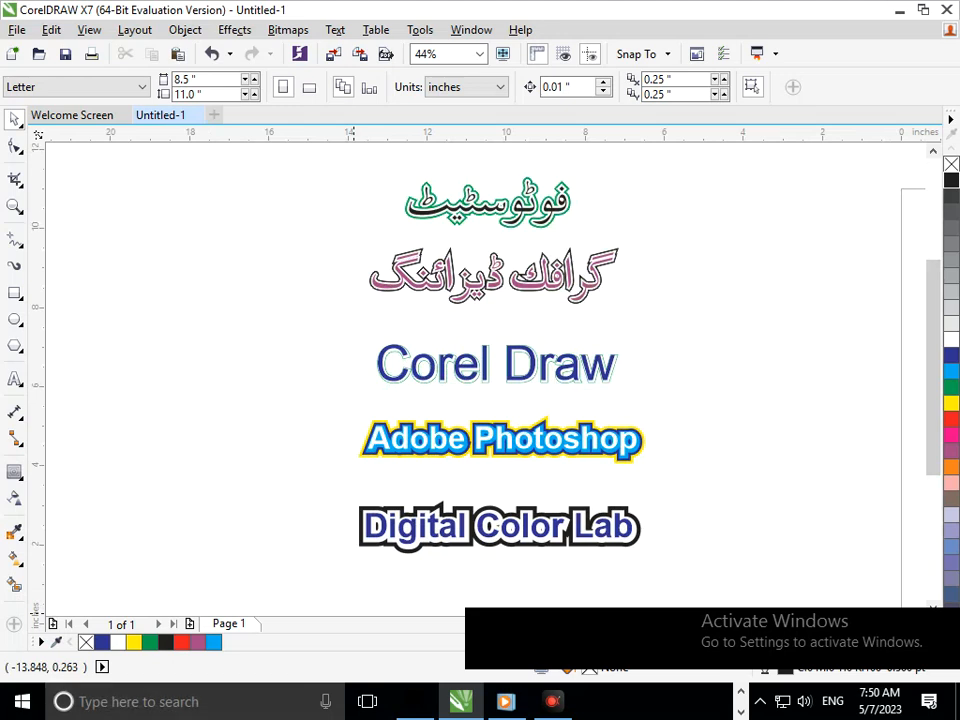
Examine the contour layers of the second Urdu text and the "Adobe Photoshop" lettering up close.
scroll(495, 275, up, 3)
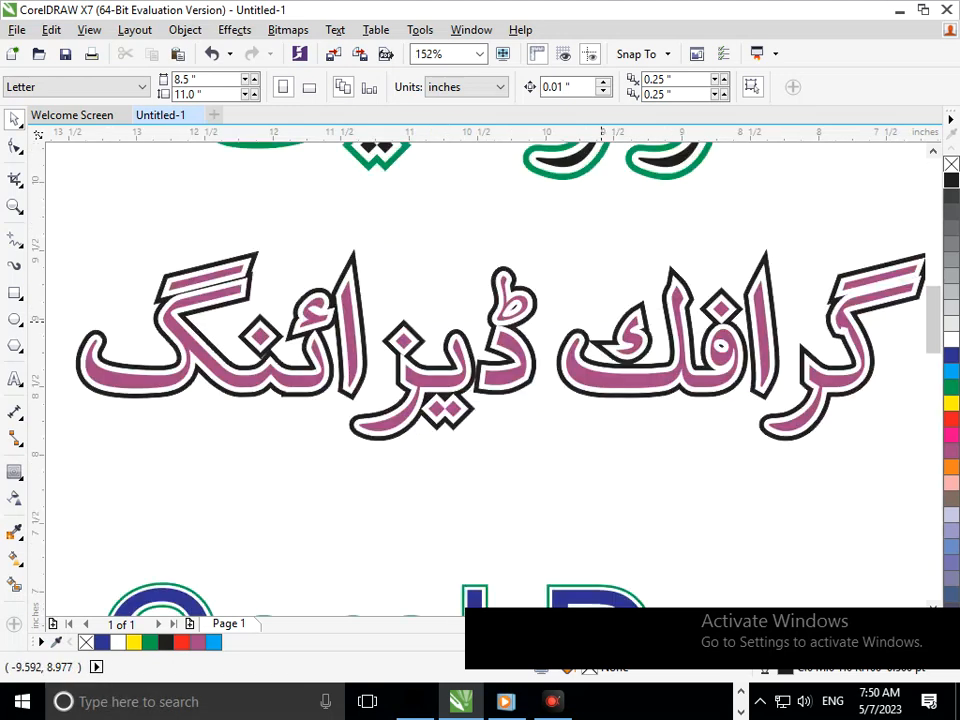
scroll(485, 400, up, 4)
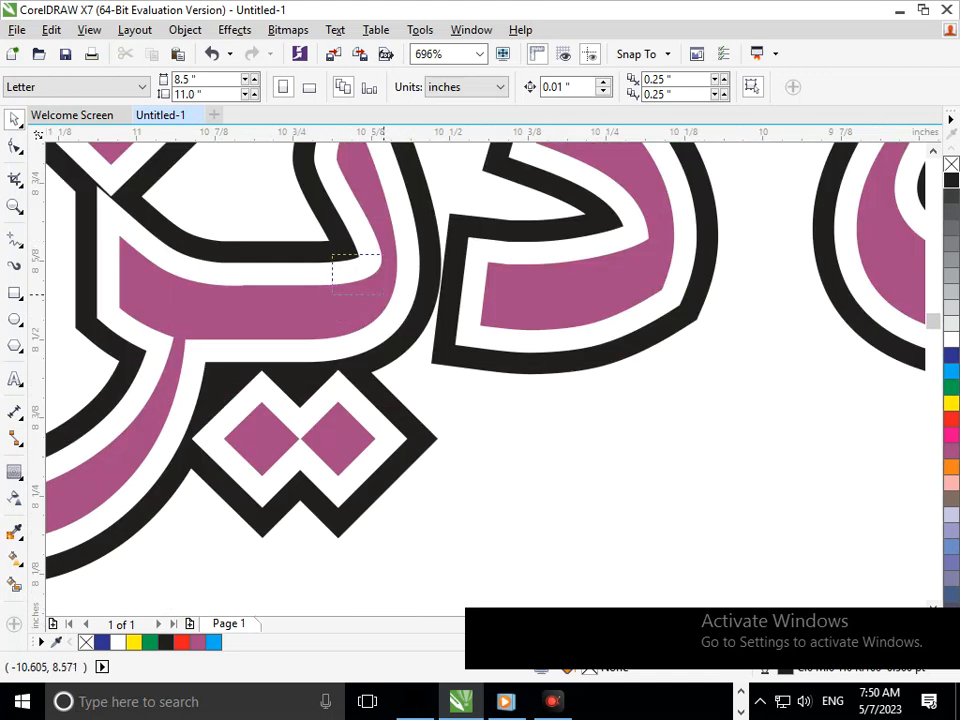
scroll(400, 350, down, 7)
scroll(514, 434, up, 6)
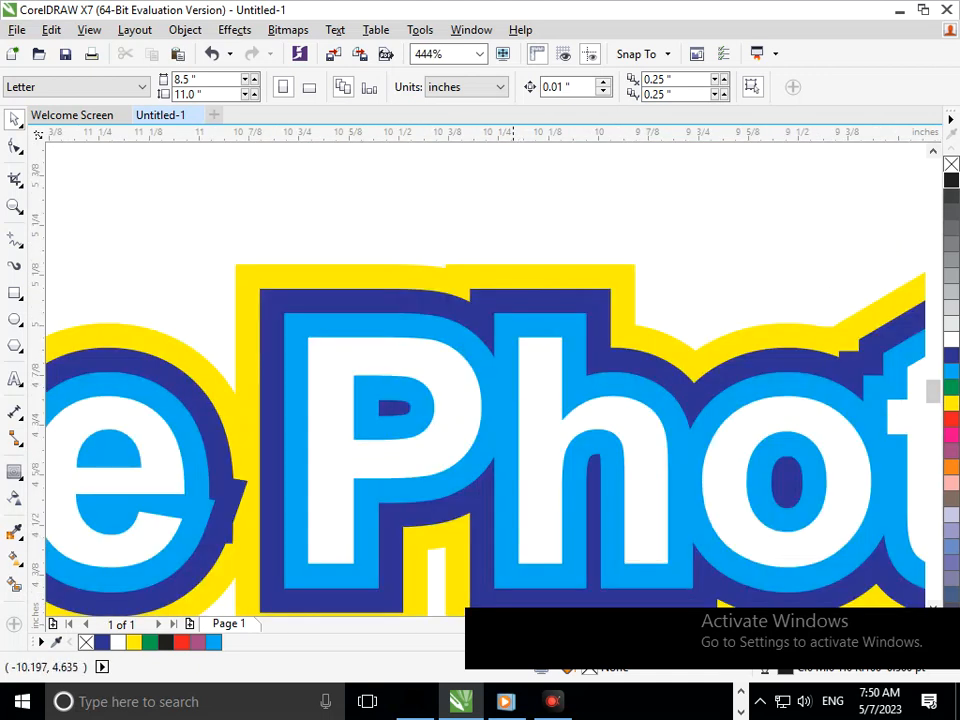
scroll(435, 490, down, 5)
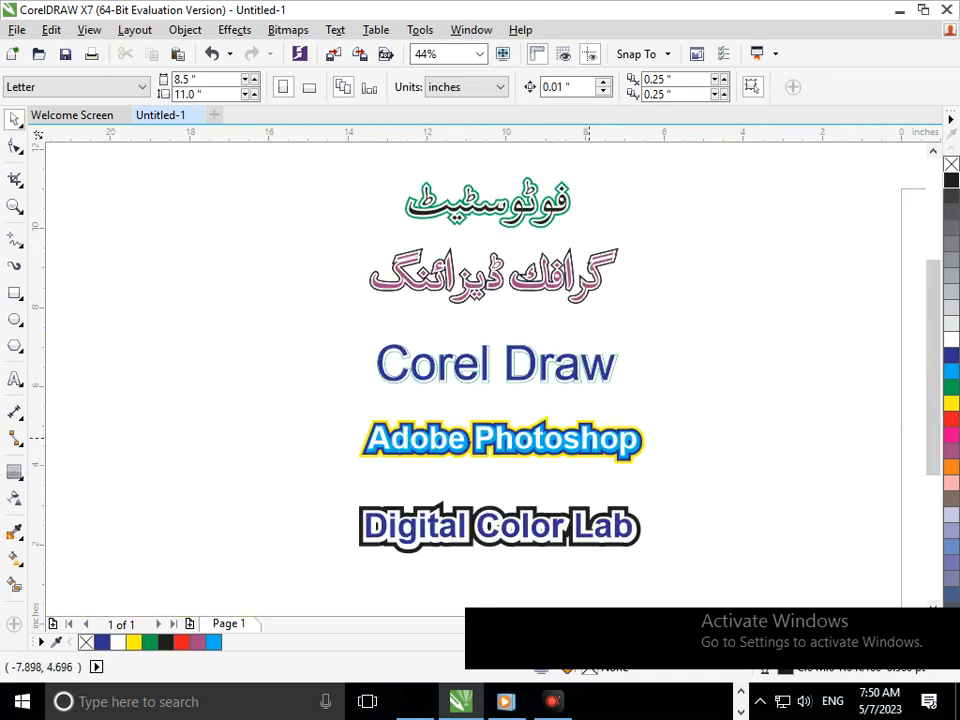